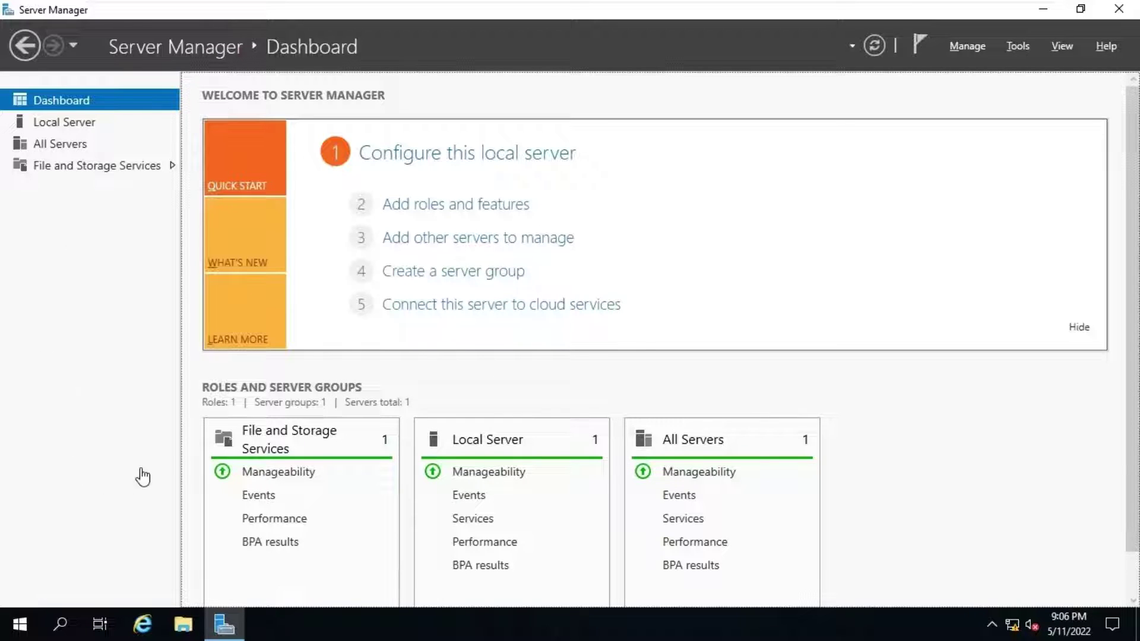
Step: Add the Active Directory Domain Services role and its management features to server DC, and install them
click(443, 206)
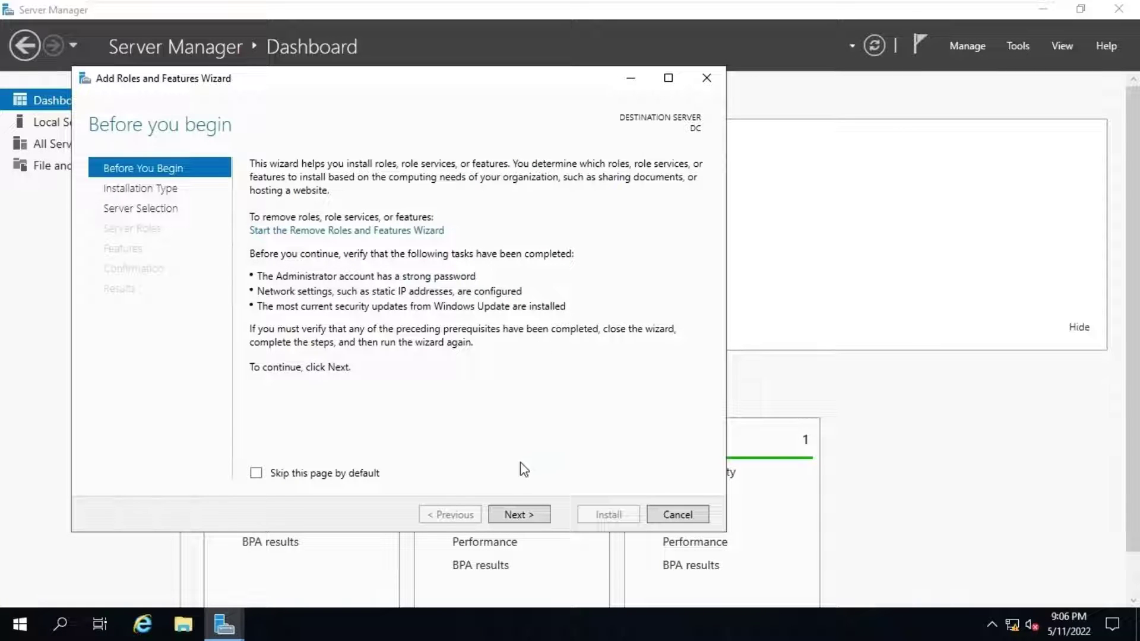
click(500, 517)
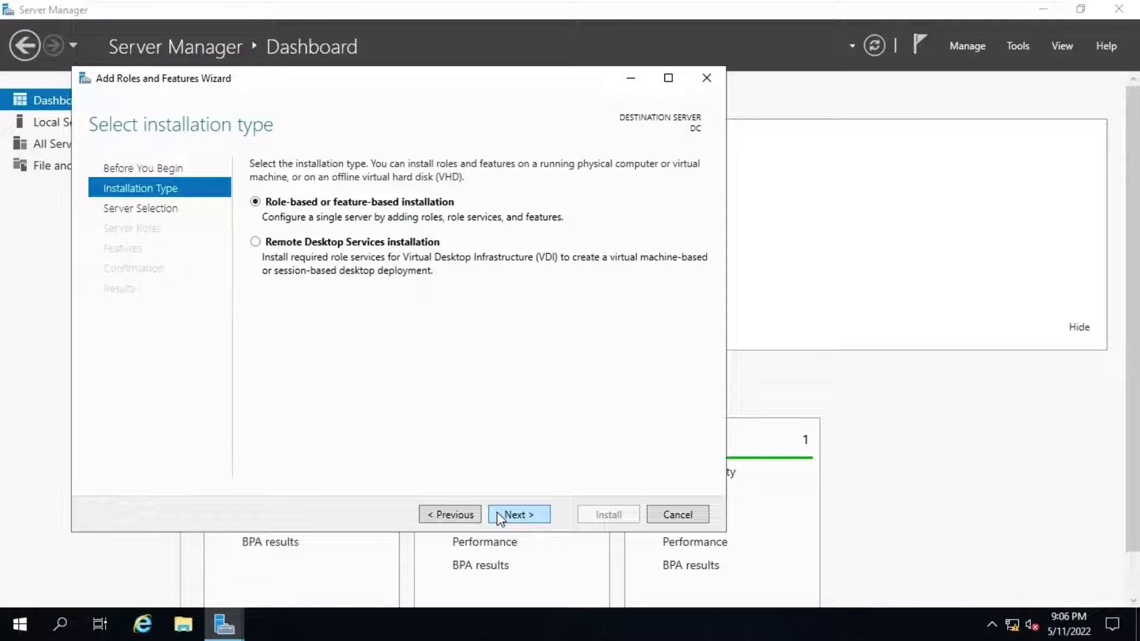
click(501, 516)
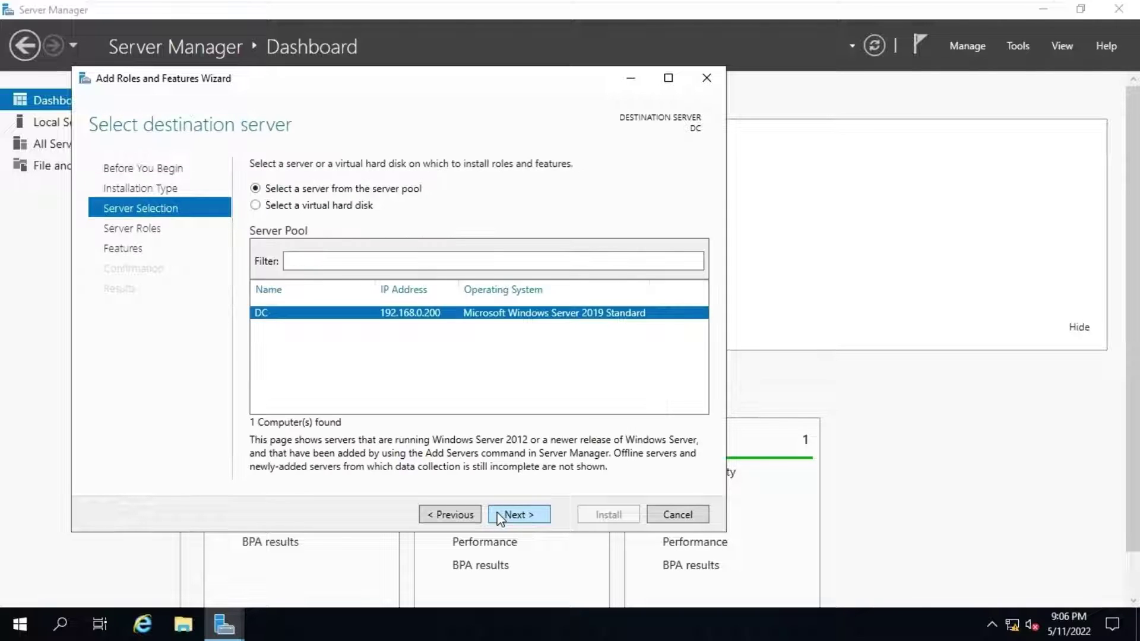
click(500, 516)
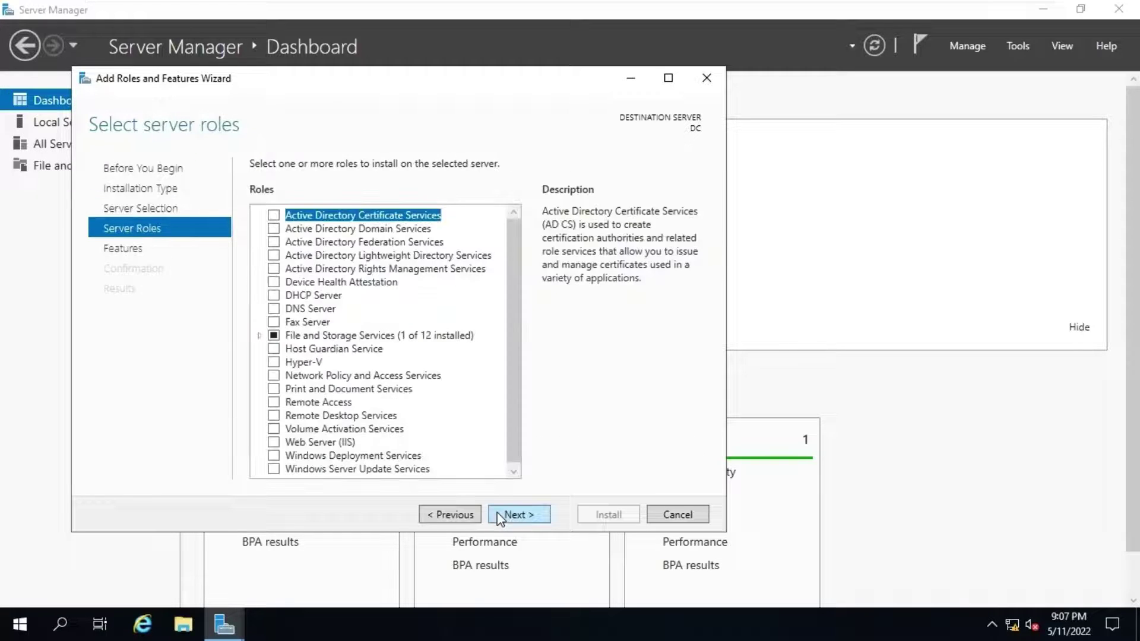
click(274, 229)
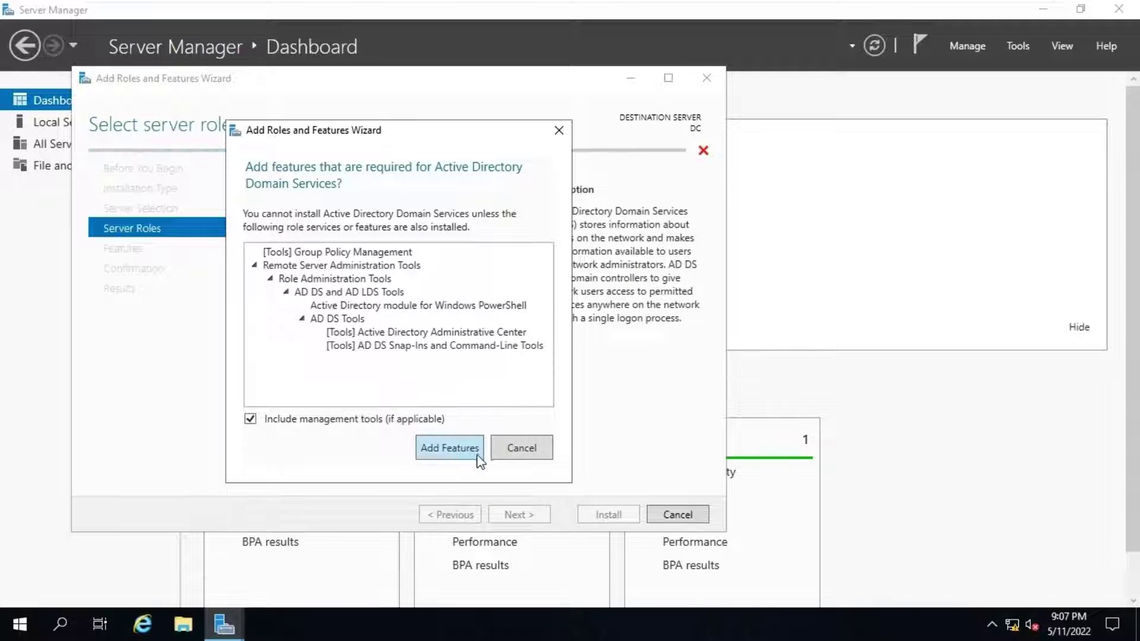
click(454, 446)
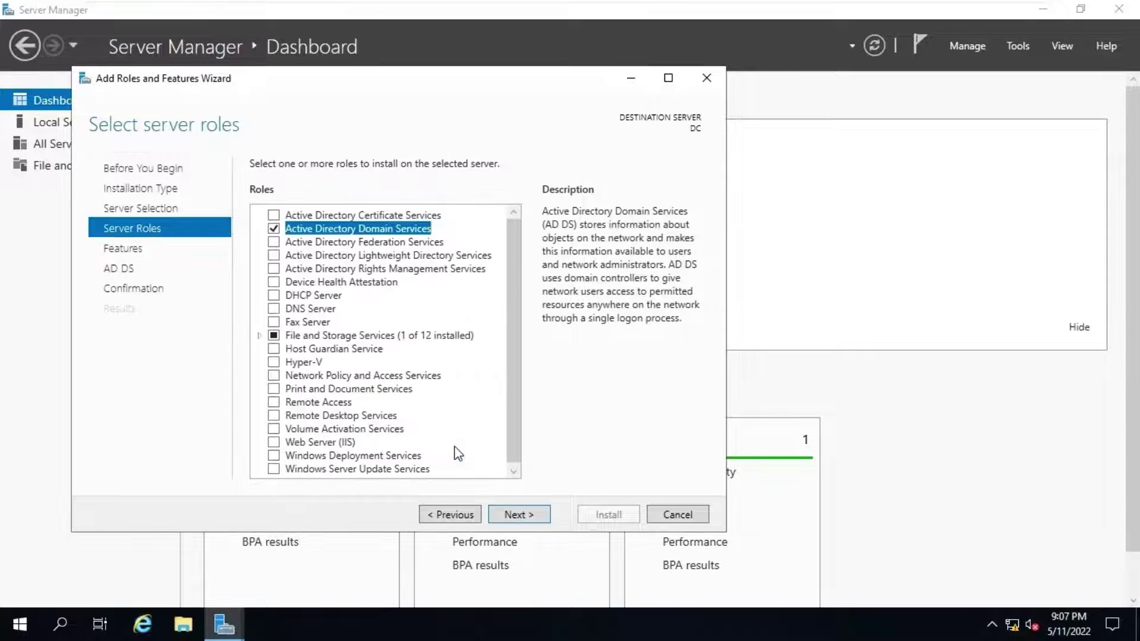
click(531, 518)
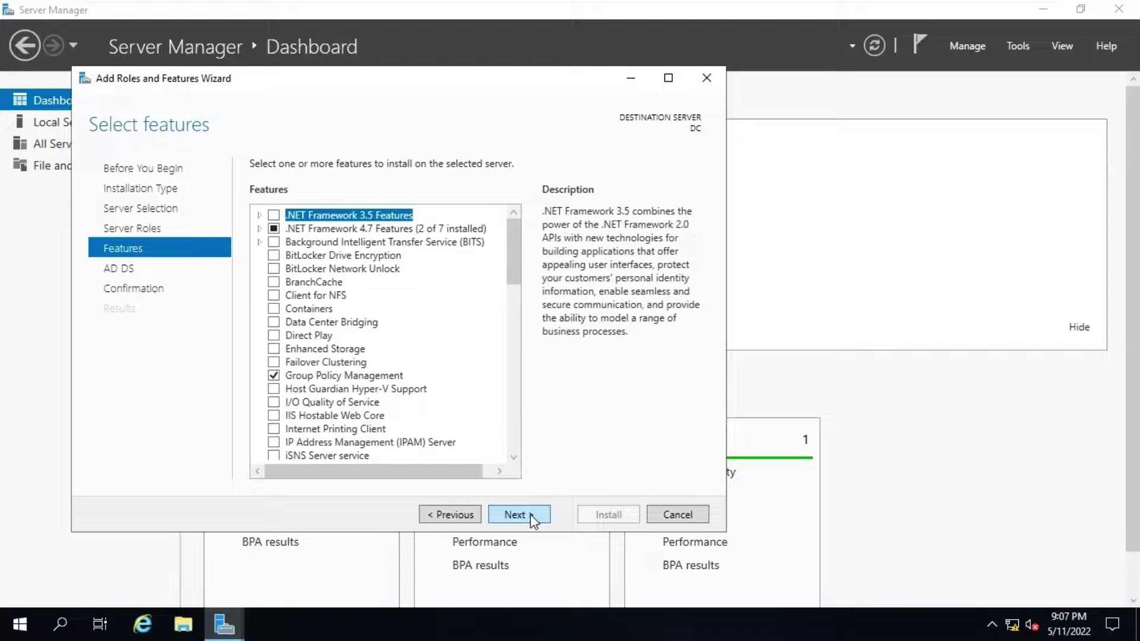
click(529, 514)
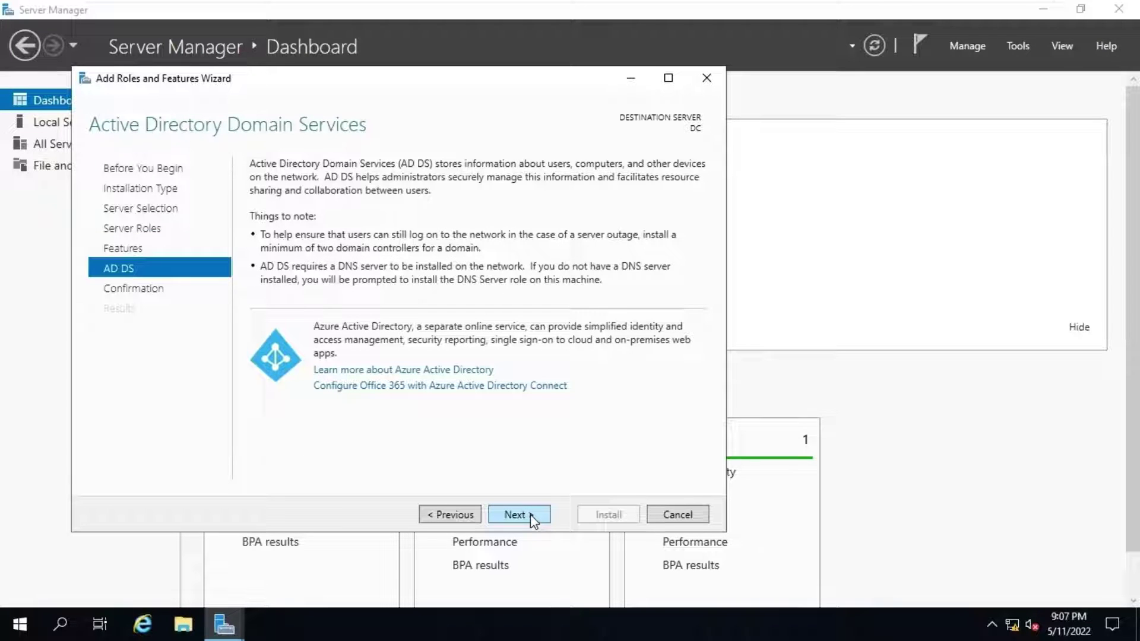
click(530, 515)
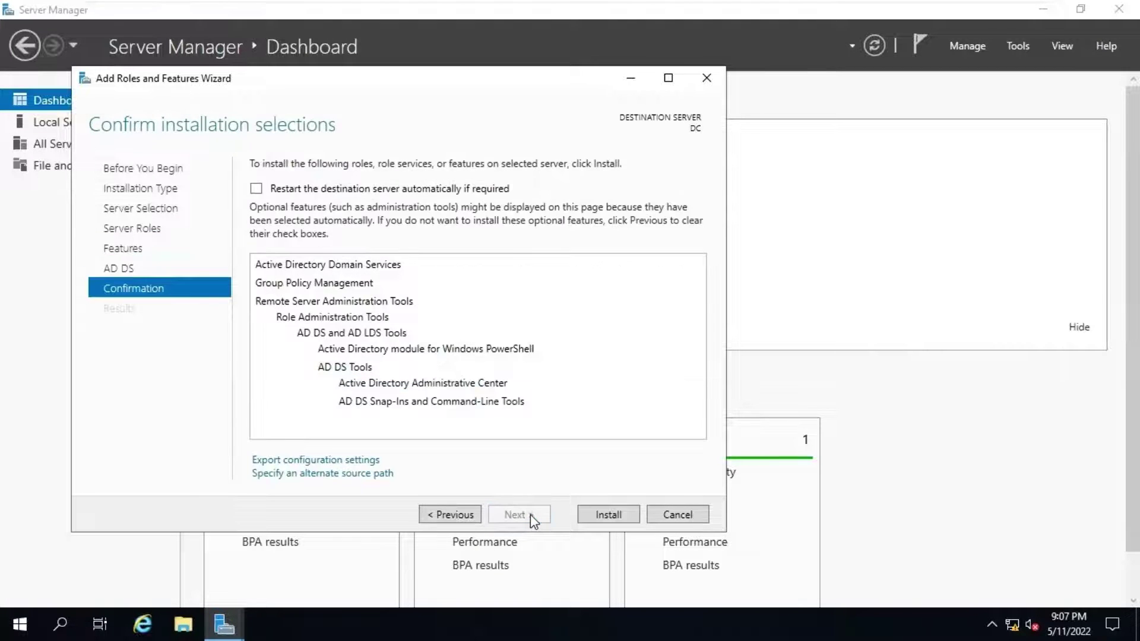
click(610, 514)
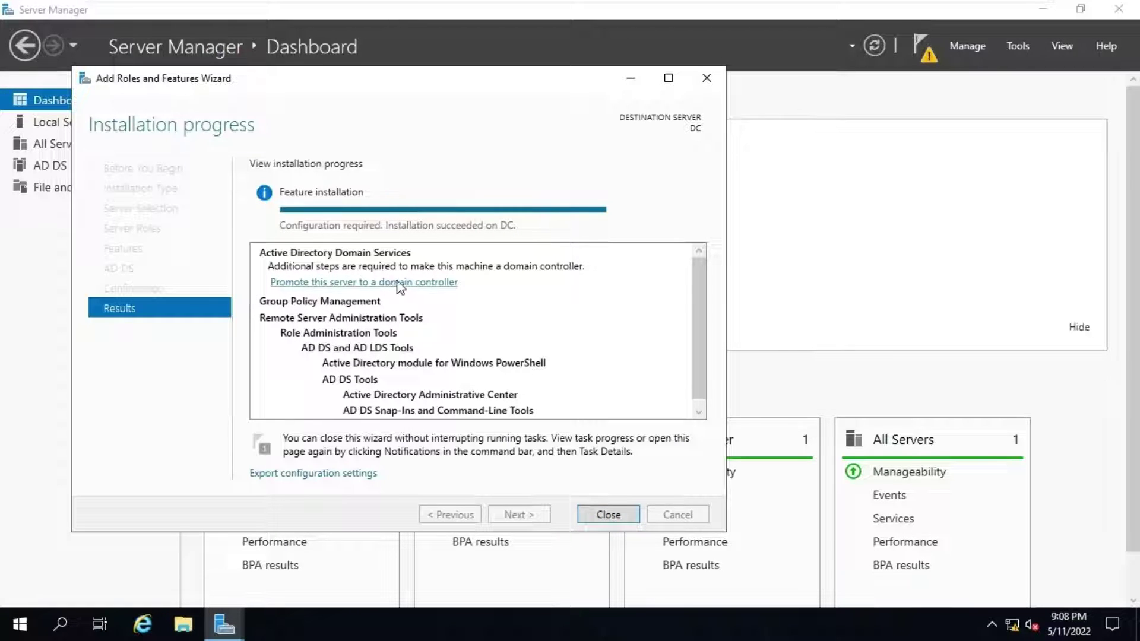
Step: Start promoting the server and choose a new forest with root domain HYNS.IN
click(412, 282)
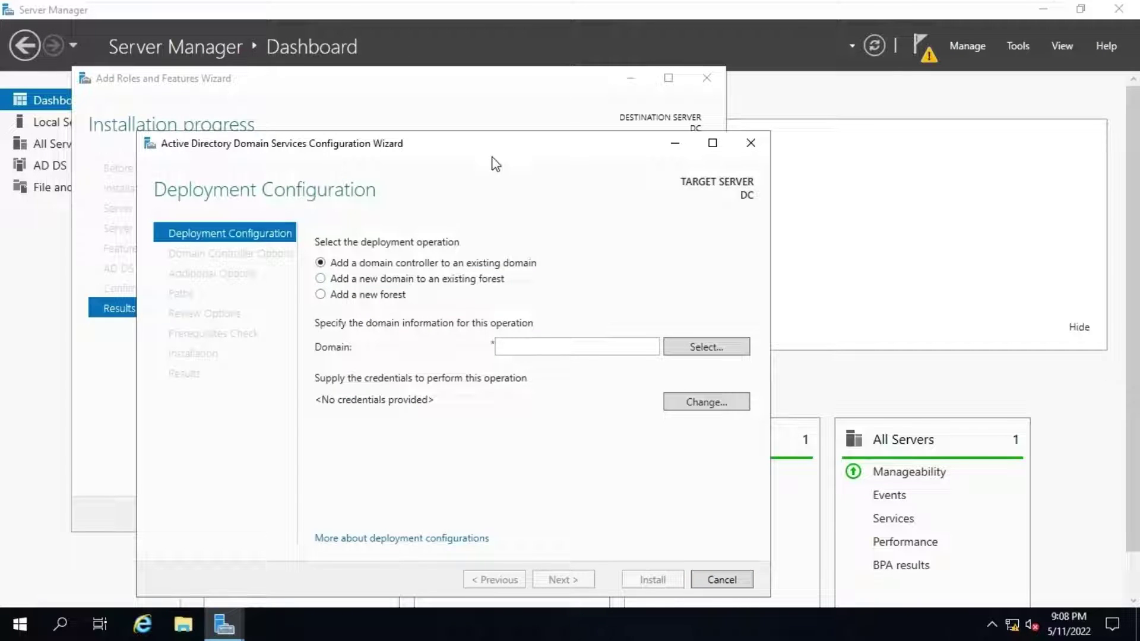
drag(497, 144, 763, 147)
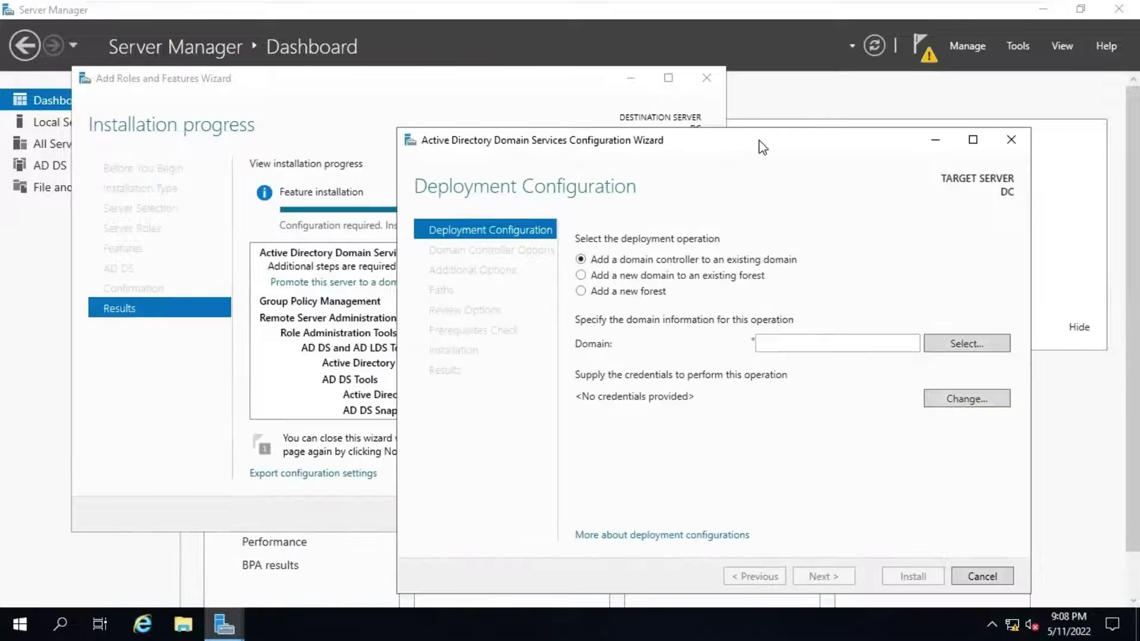
click(604, 294)
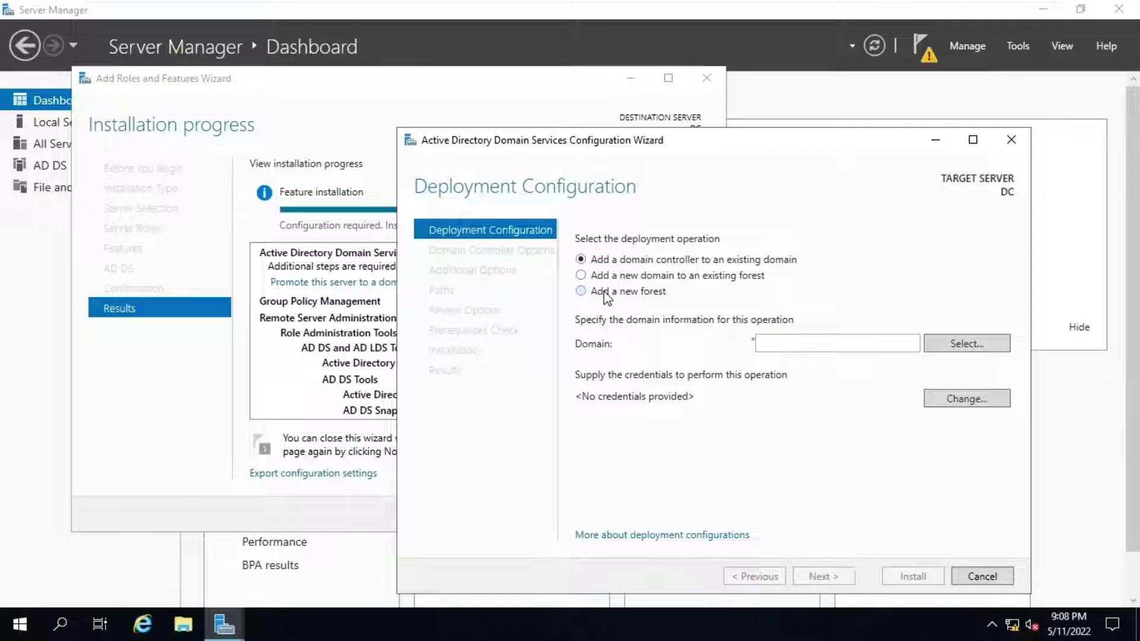
click(796, 345)
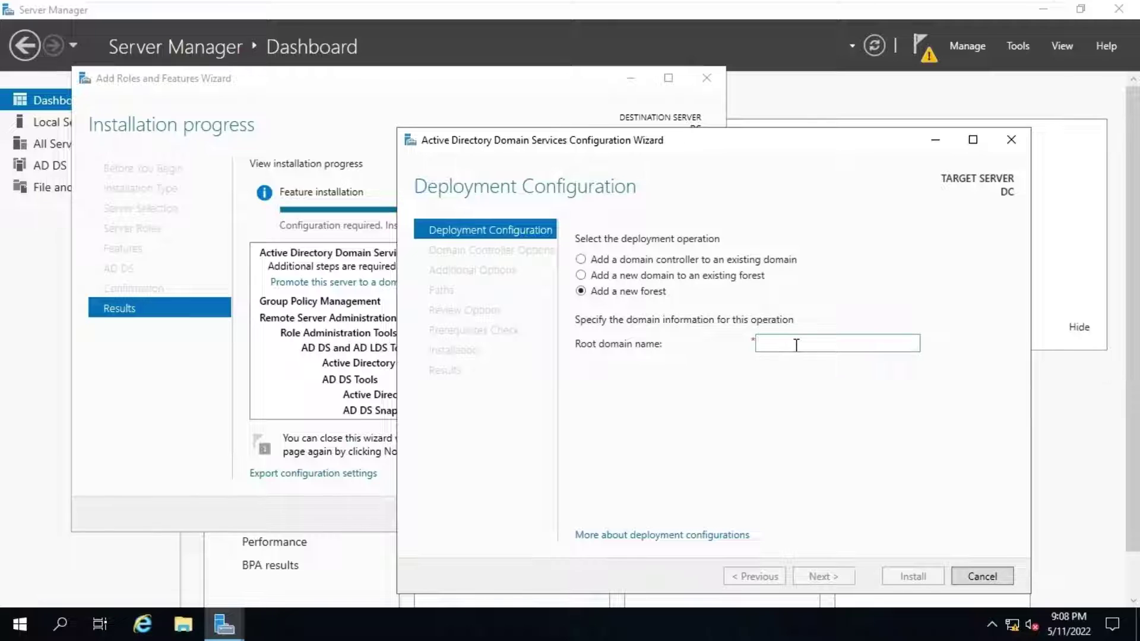
text(HYNS.IN)
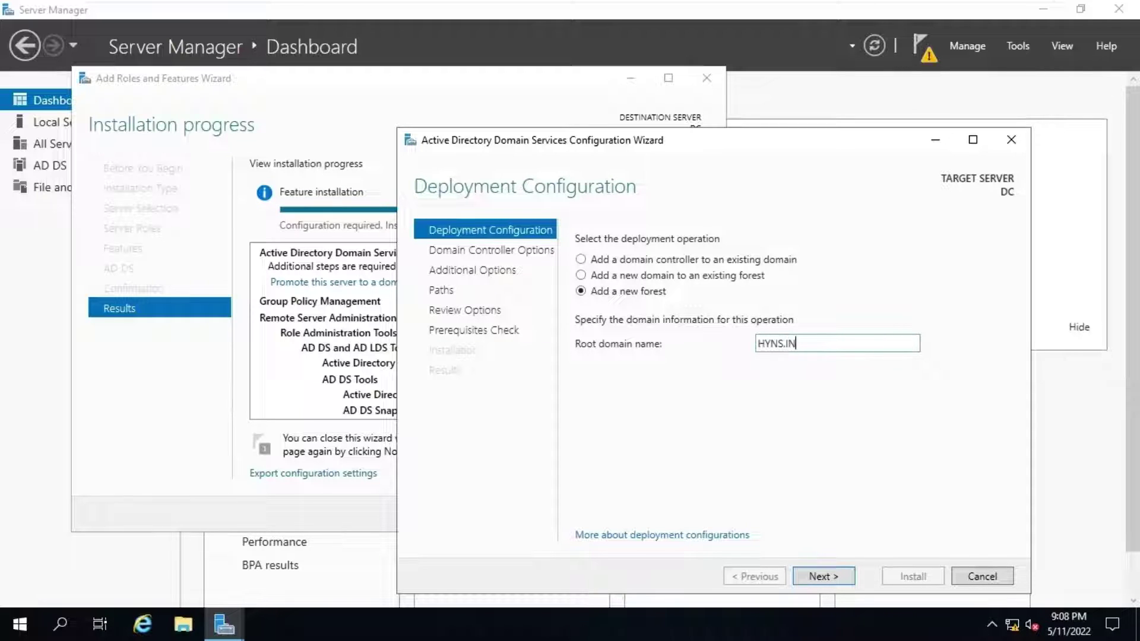
click(821, 575)
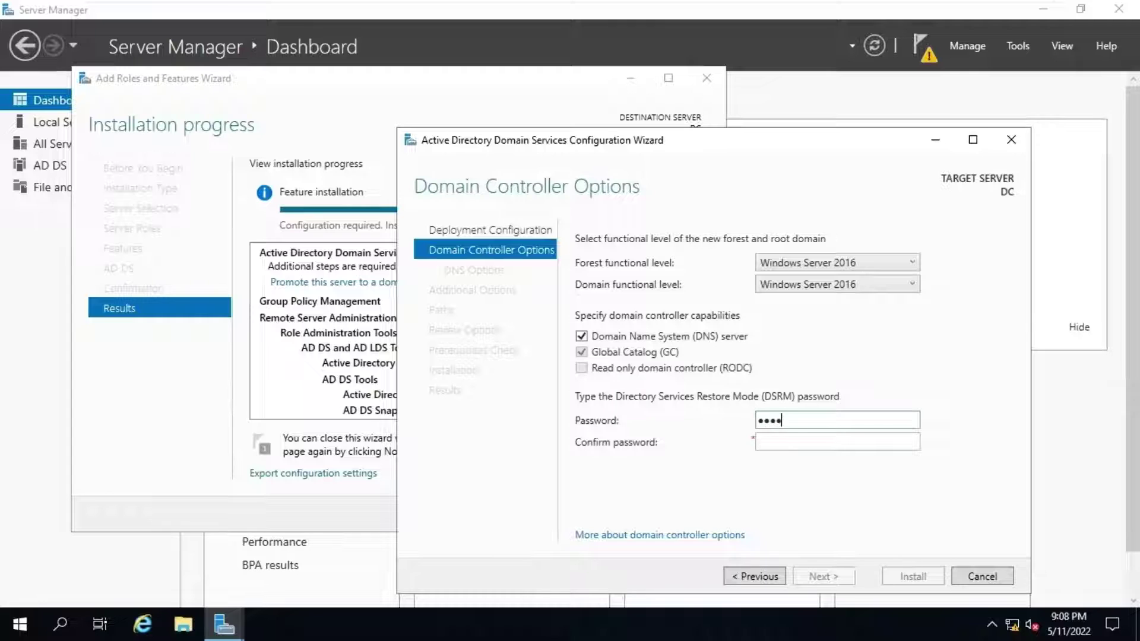
Step: Set the restore-mode password, skip DNS delegation and keep NetBIOS name HYNS
text(d)
key(Tab)
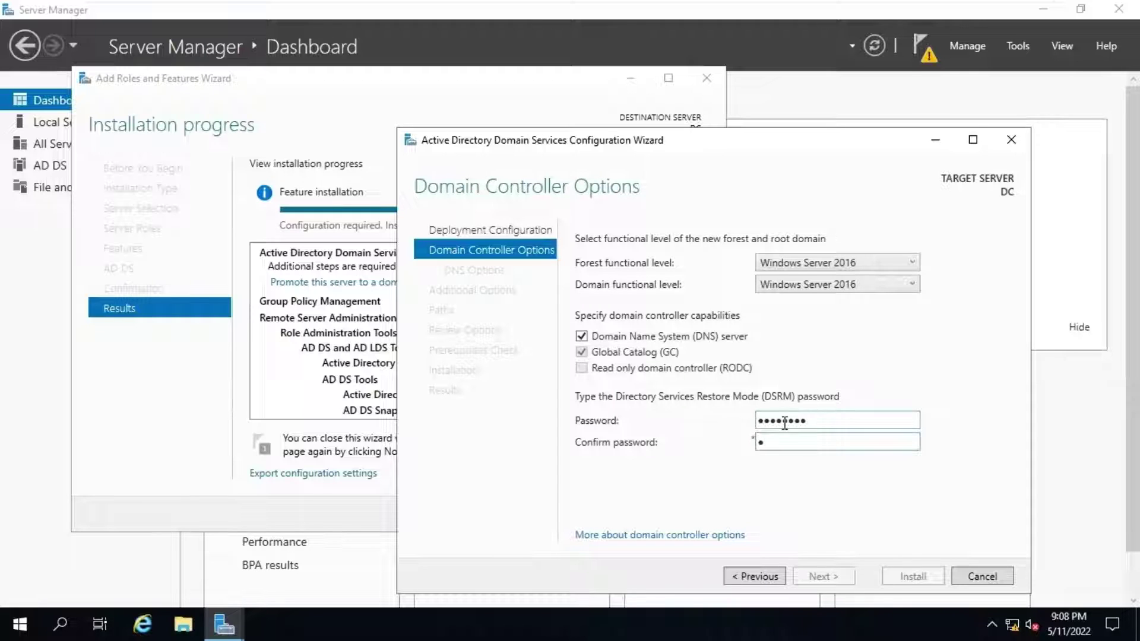
text(P@ssw0rd)
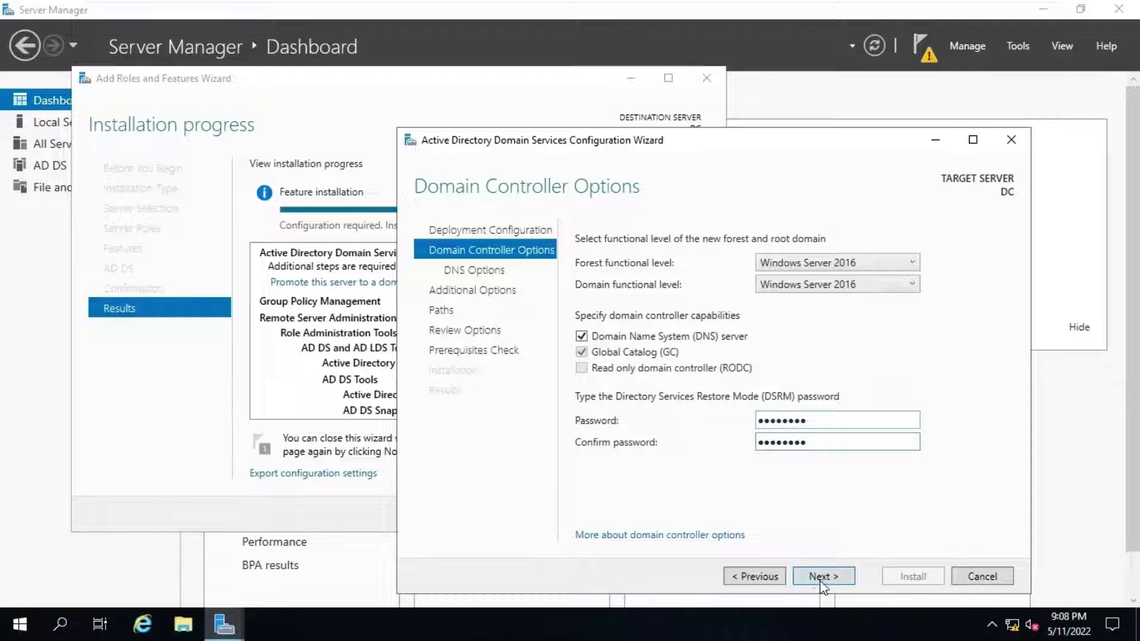
click(824, 576)
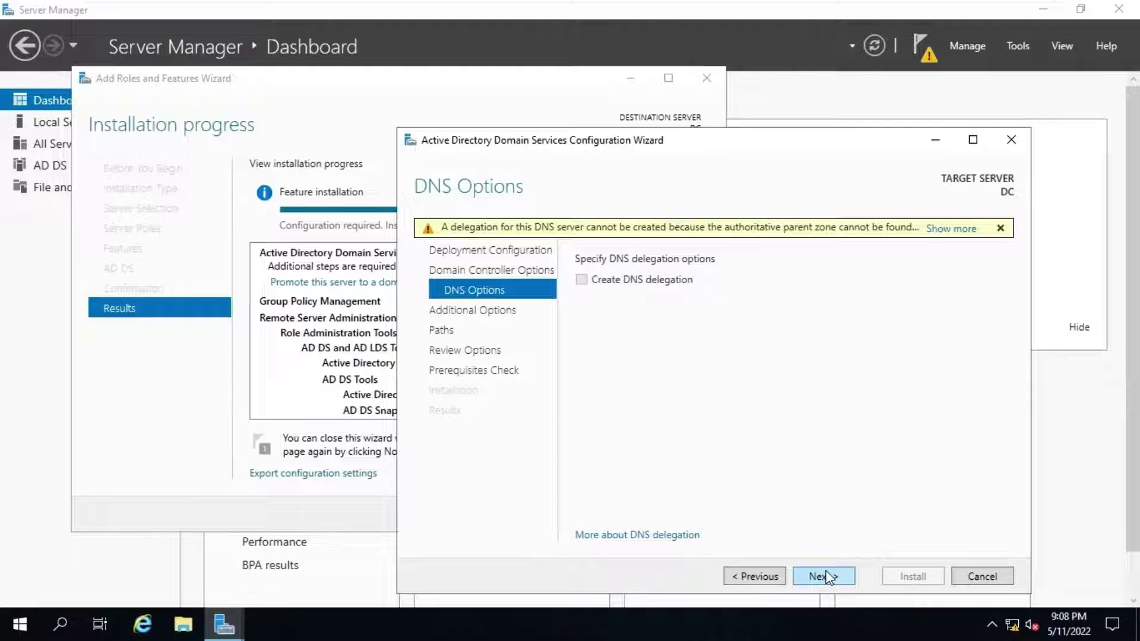
click(828, 576)
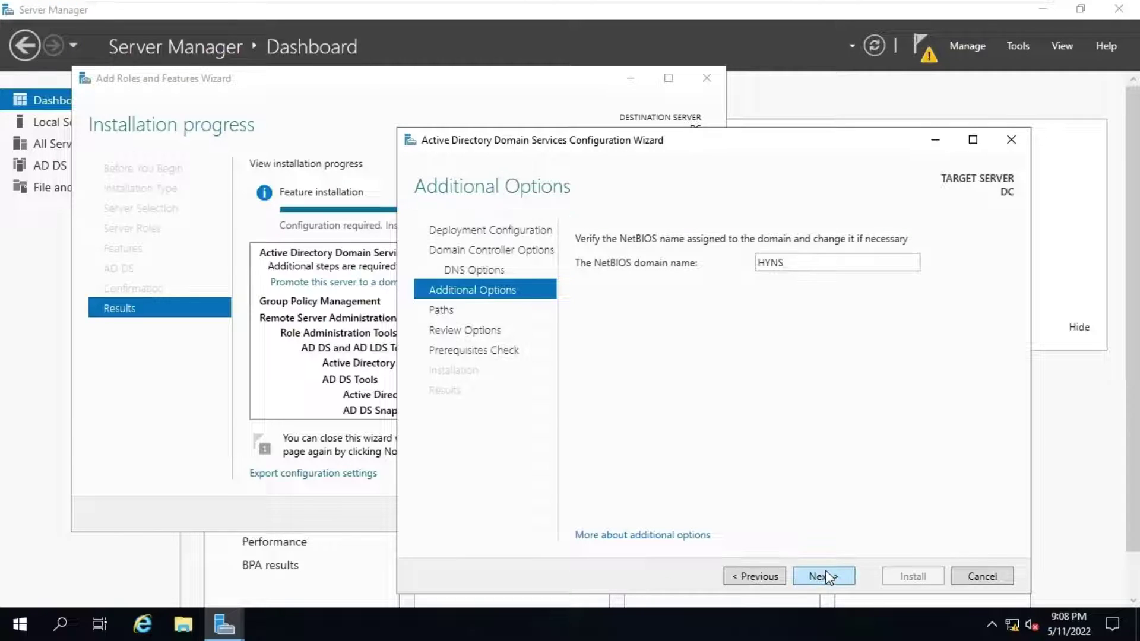
click(827, 576)
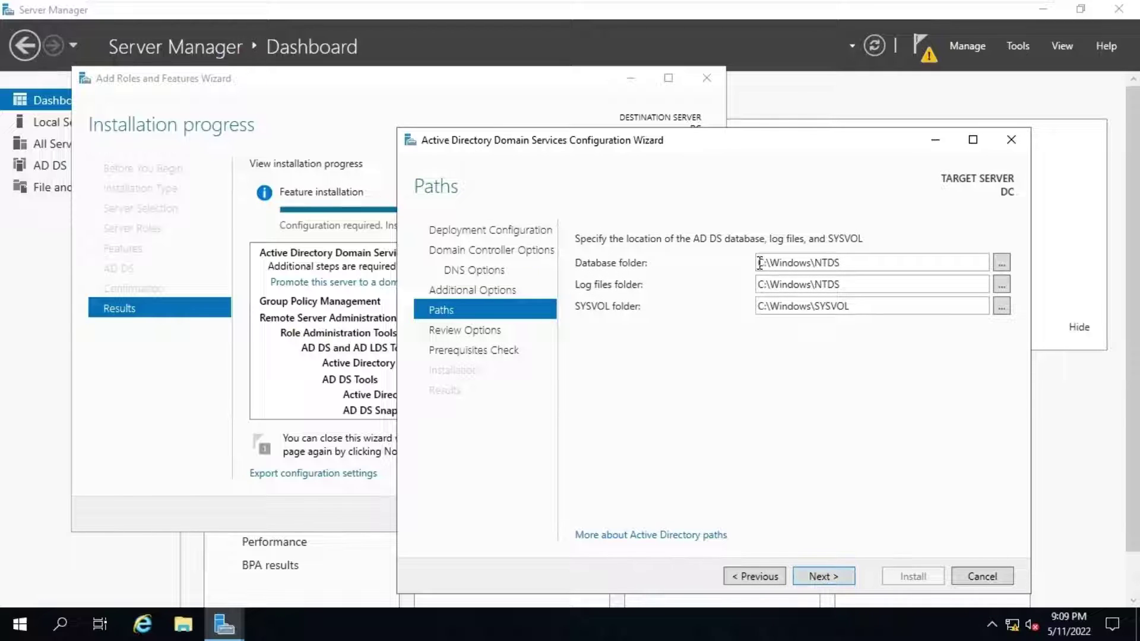
Step: Review and keep the default database, log files and SYSVOL folder paths
drag(760, 263, 848, 265)
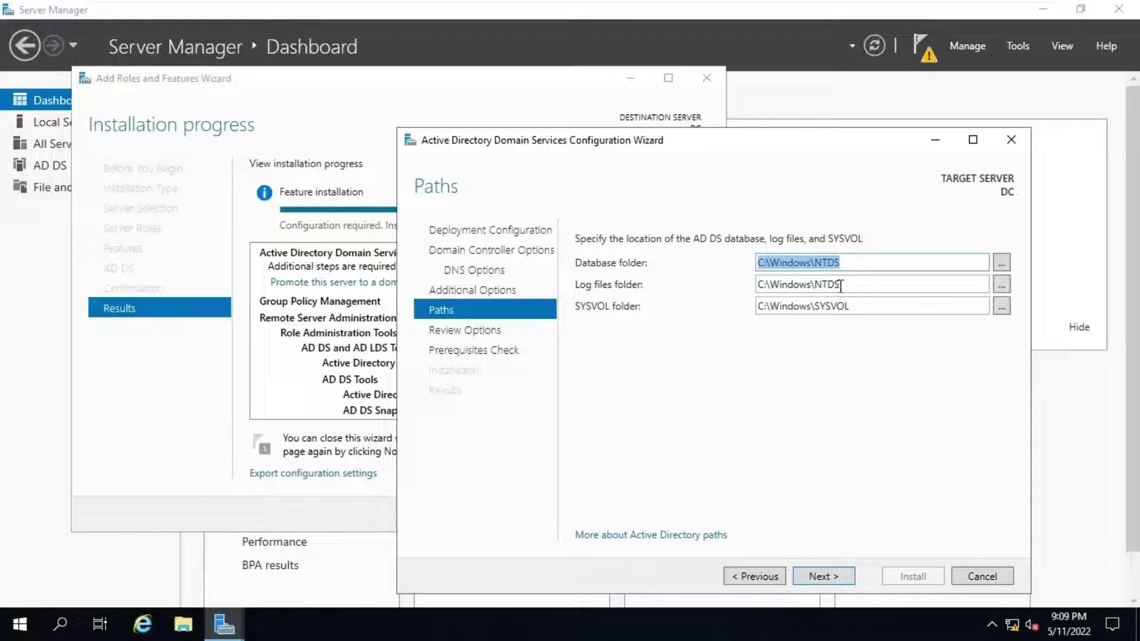
double_click(800, 287)
double_click(835, 310)
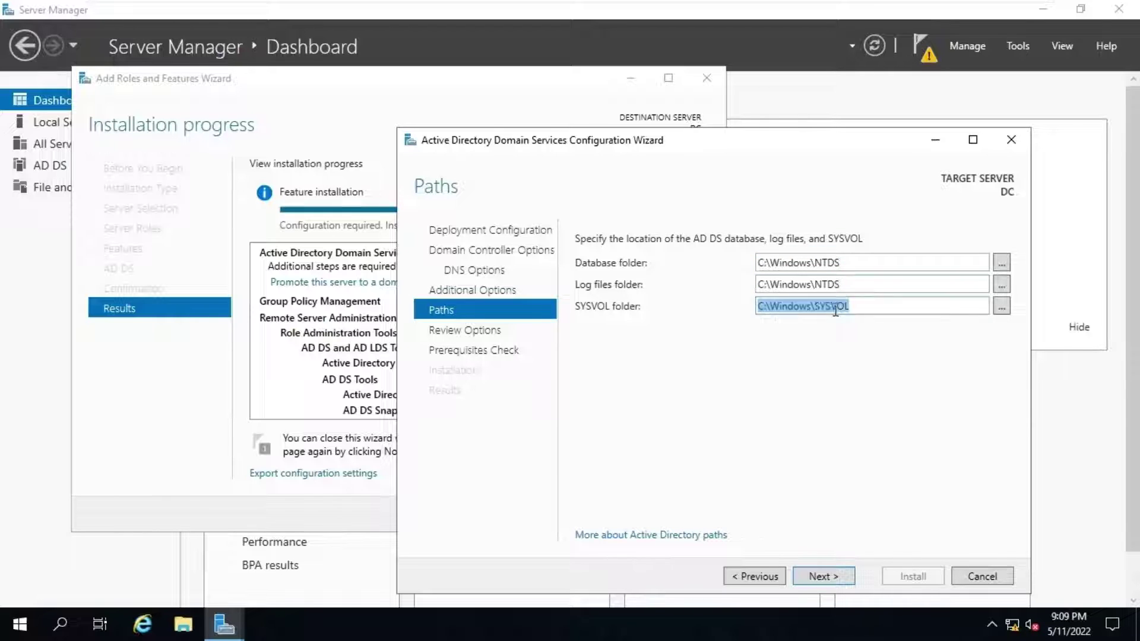
click(844, 579)
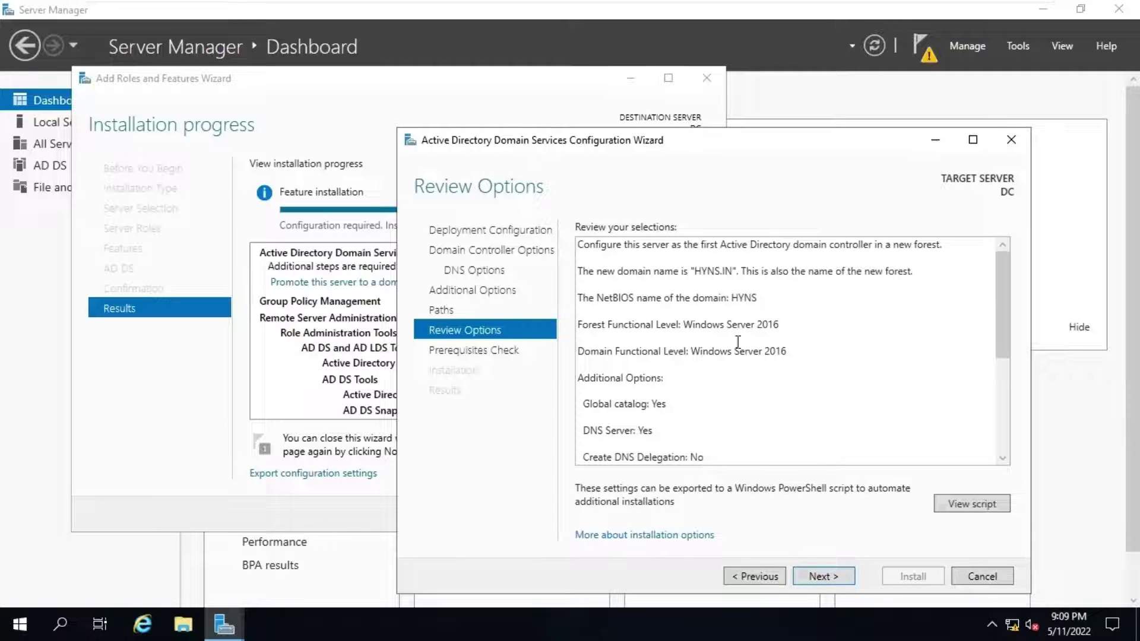
Step: Review the selected options, pass the prerequisites check and install the domain controller
scroll(739, 338, down, 2)
scroll(738, 338, down, 1)
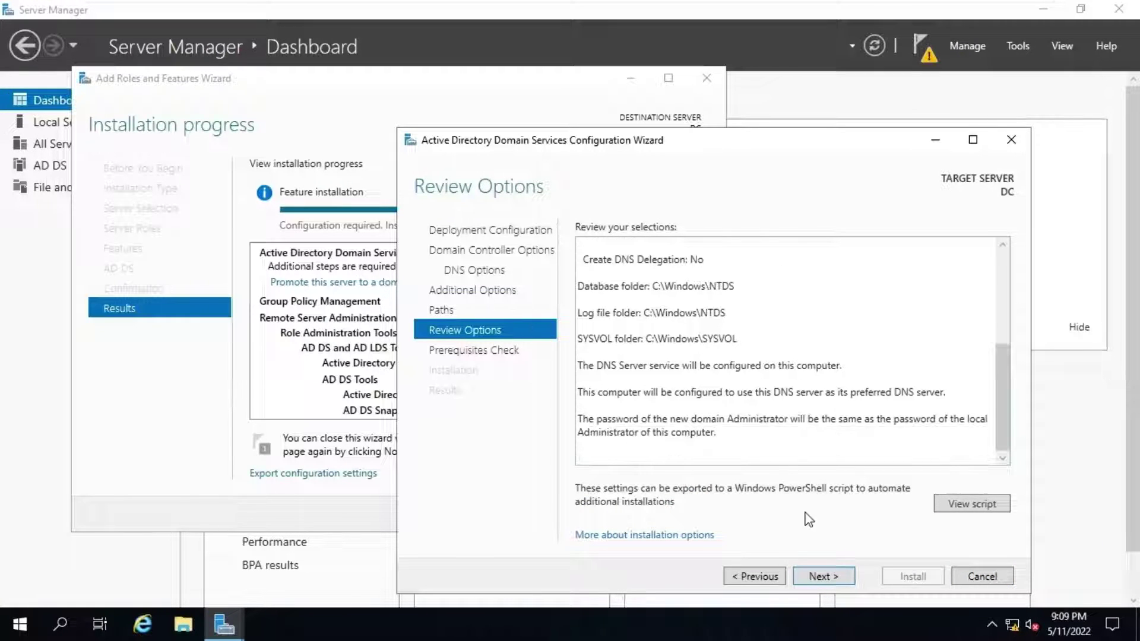
click(821, 579)
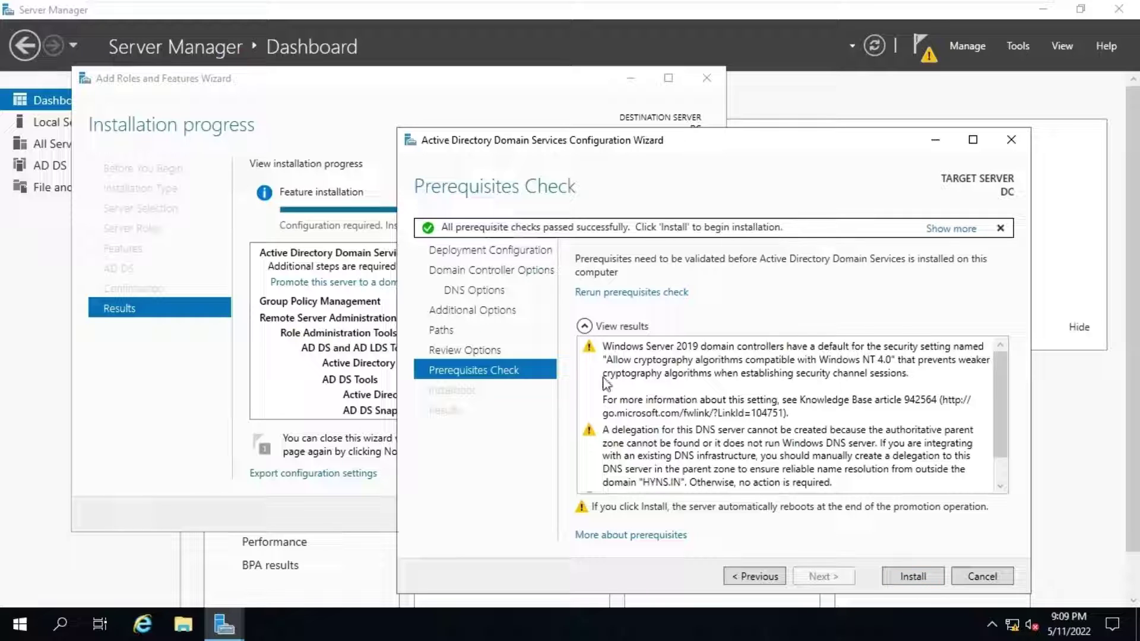
scroll(701, 402, down, 1)
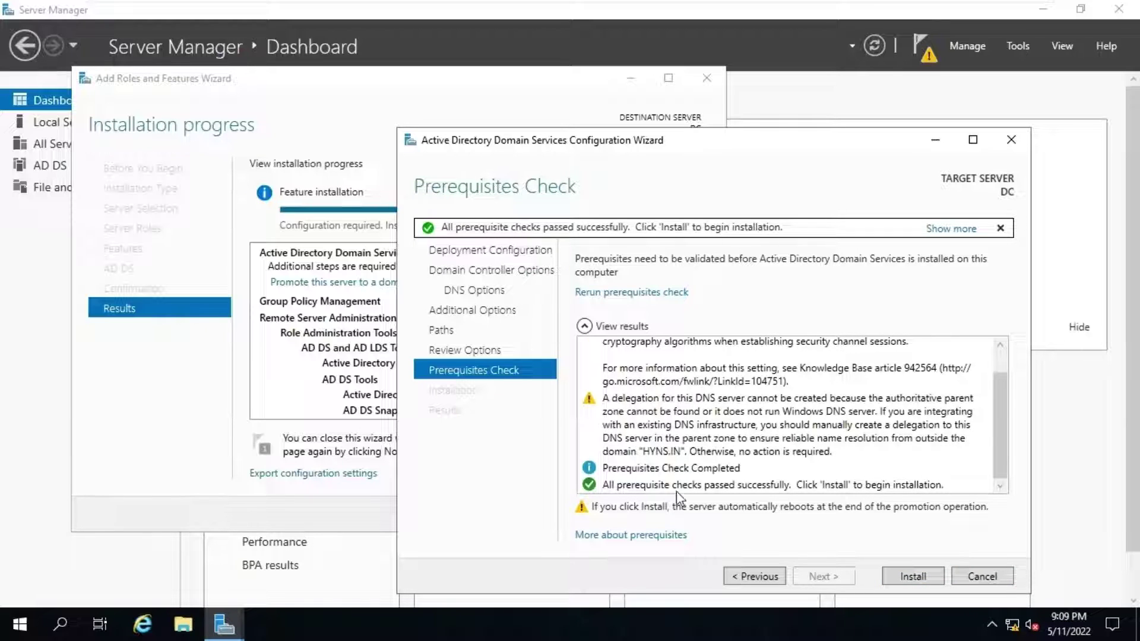
click(908, 579)
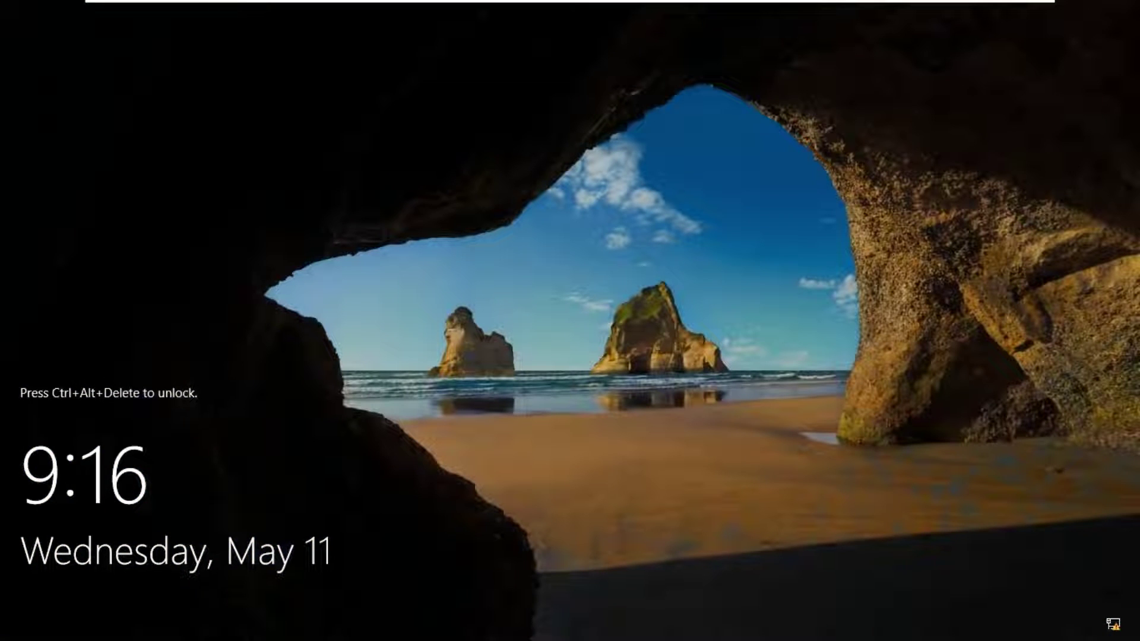
Step: Send Ctrl+Alt+Del to the VM and sign in with the domain Administrator password
mouse_move(291, 3)
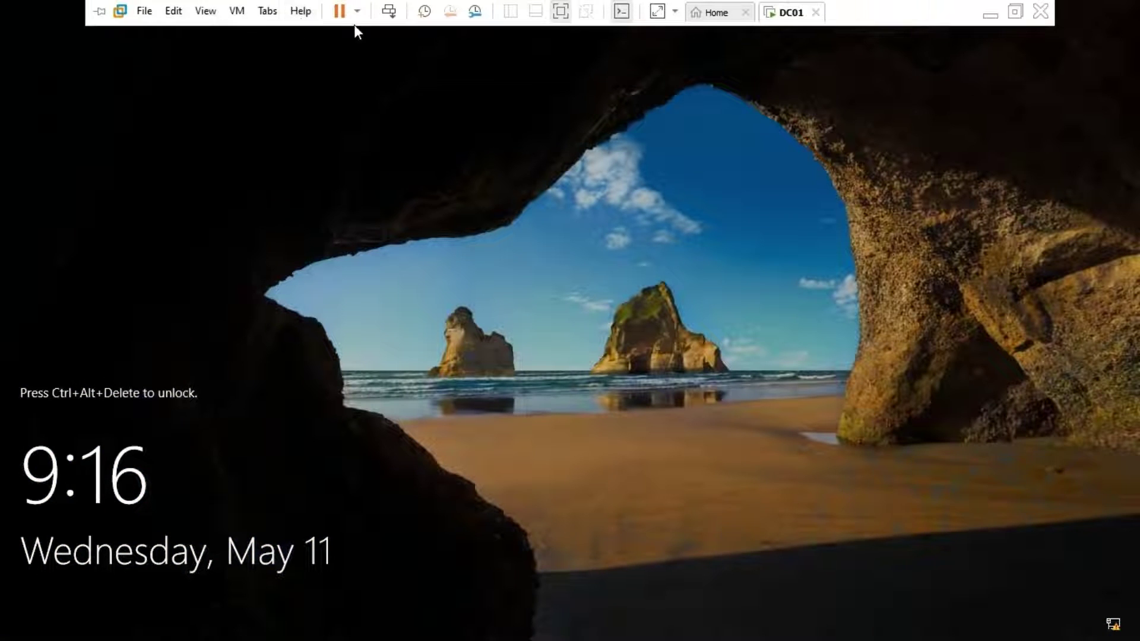
click(388, 14)
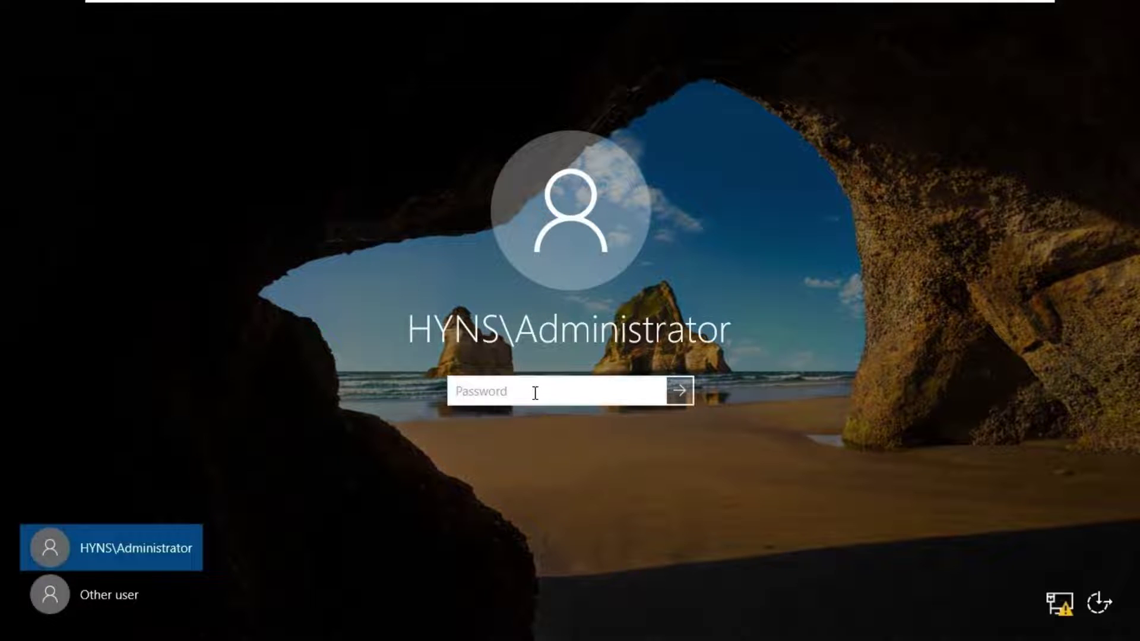
text(••)
key(Return)
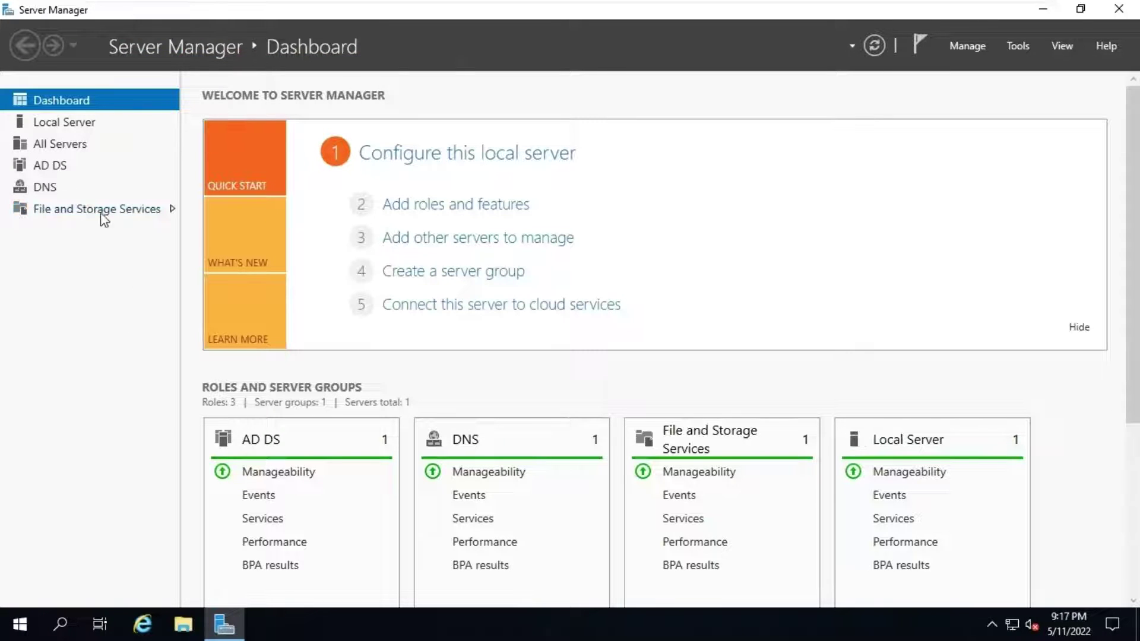
Step: Check in System Properties that the full computer name reads DC.HYNS.IN
click(74, 121)
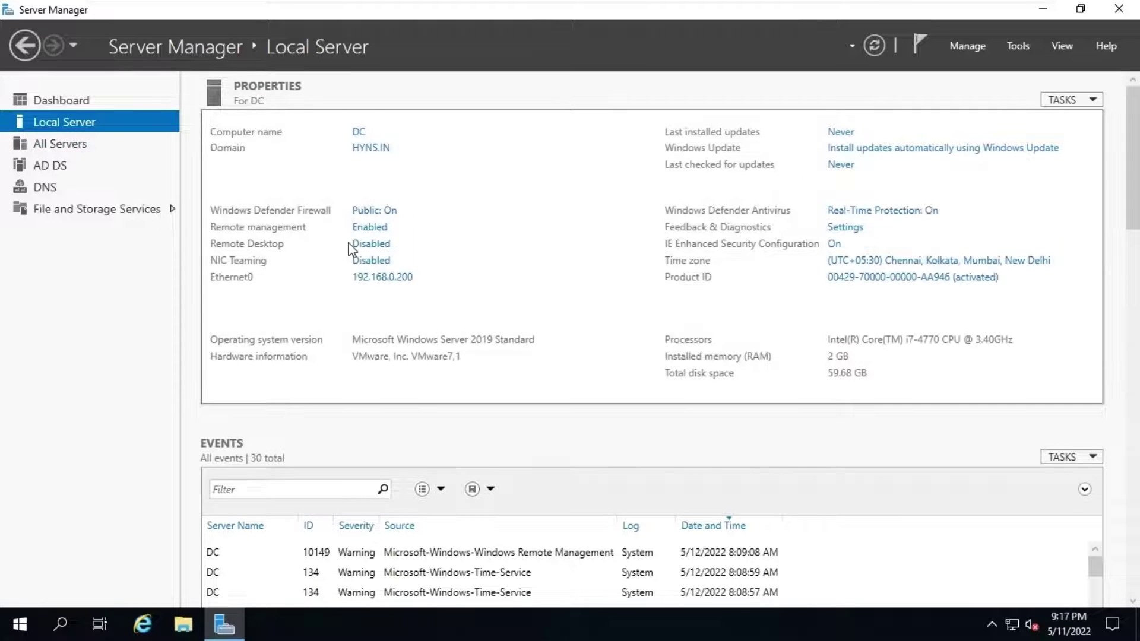
click(369, 148)
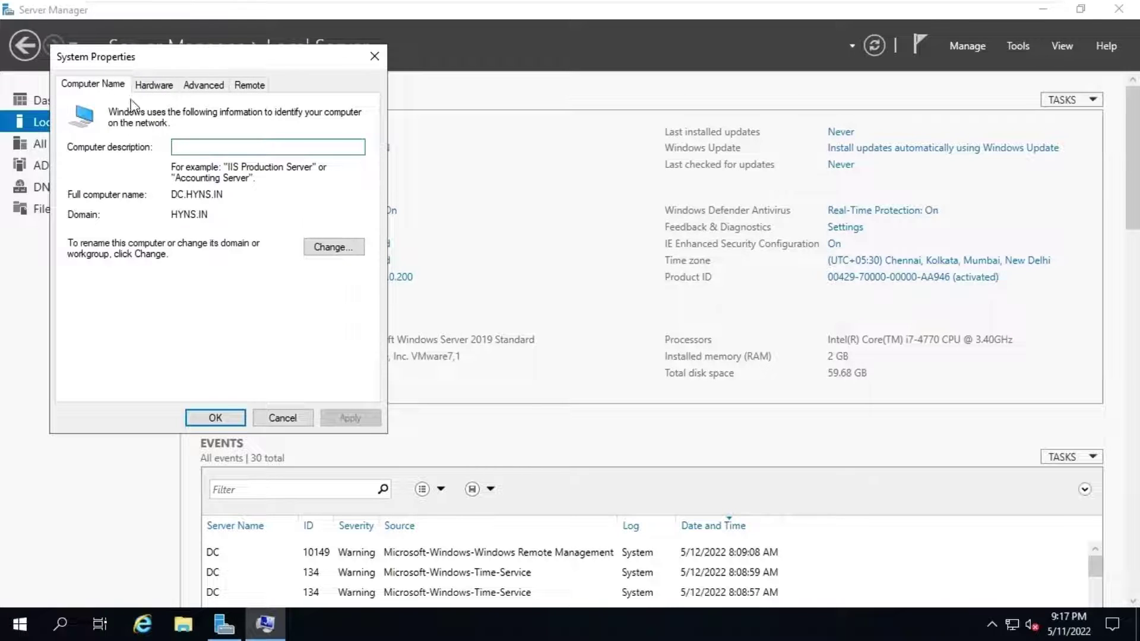
drag(171, 195, 241, 193)
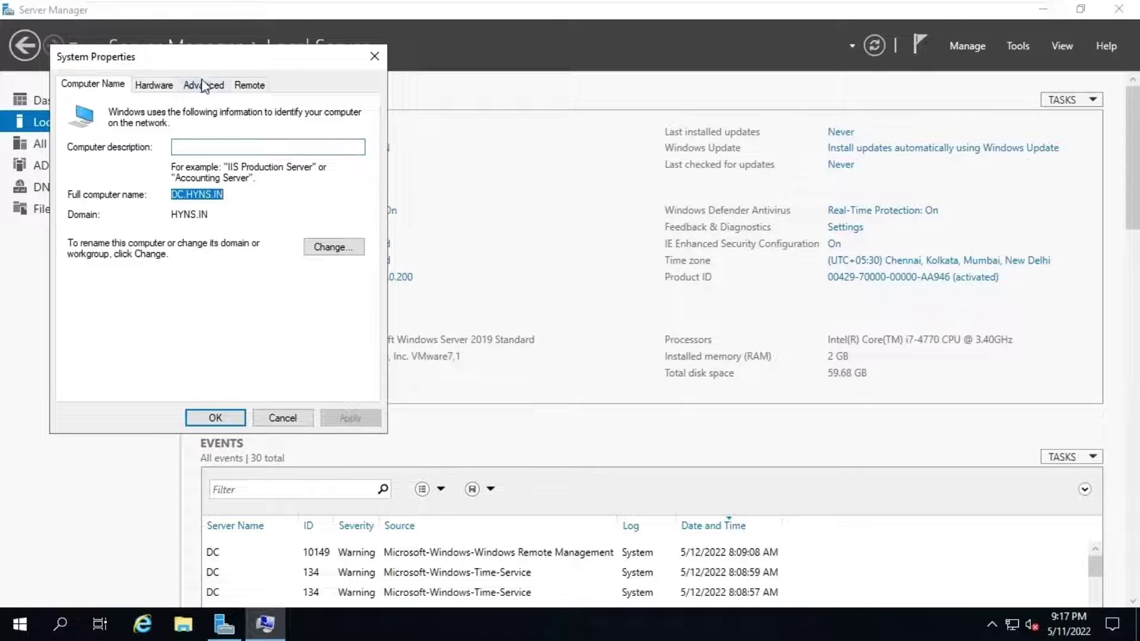
drag(209, 58, 621, 91)
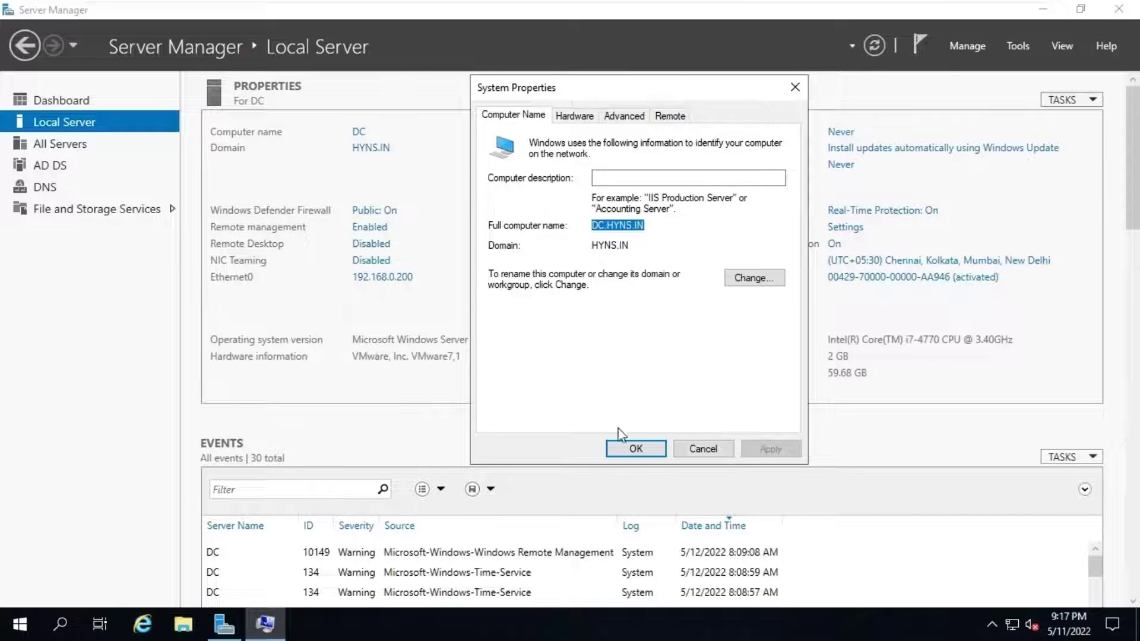
click(636, 449)
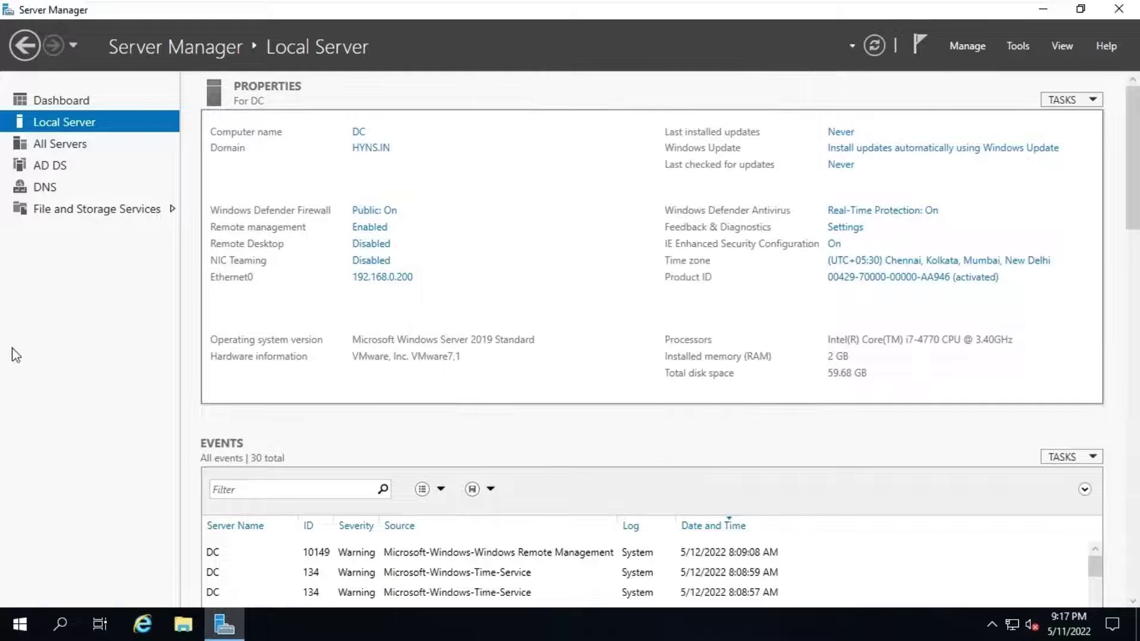
Step: Launch Windows PowerShell with administrator rights
right_click(27, 633)
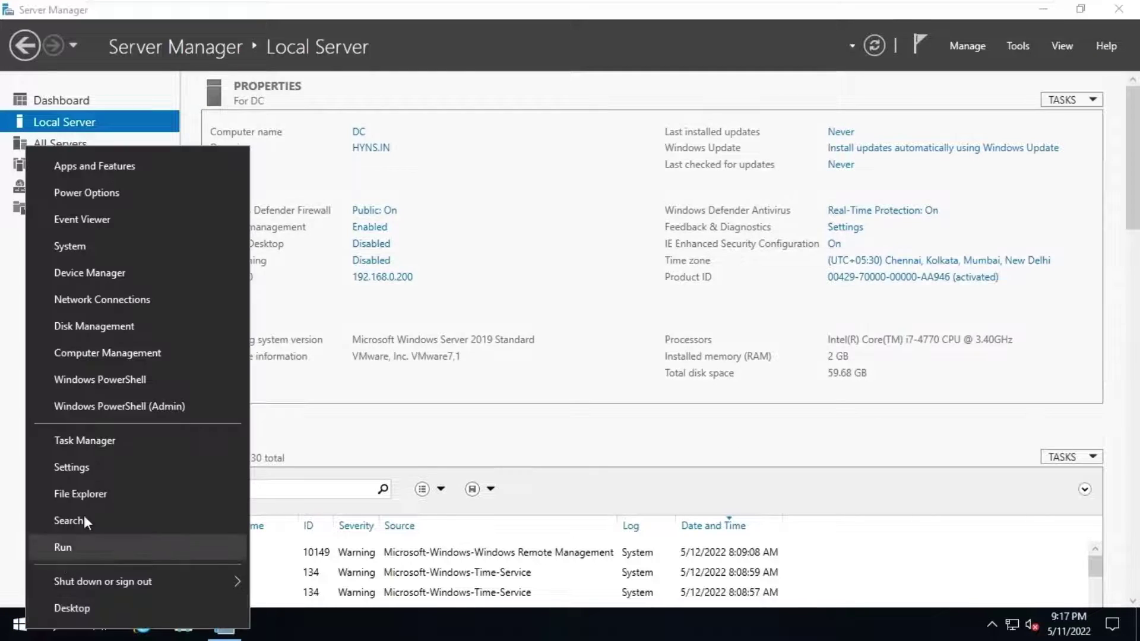
click(158, 410)
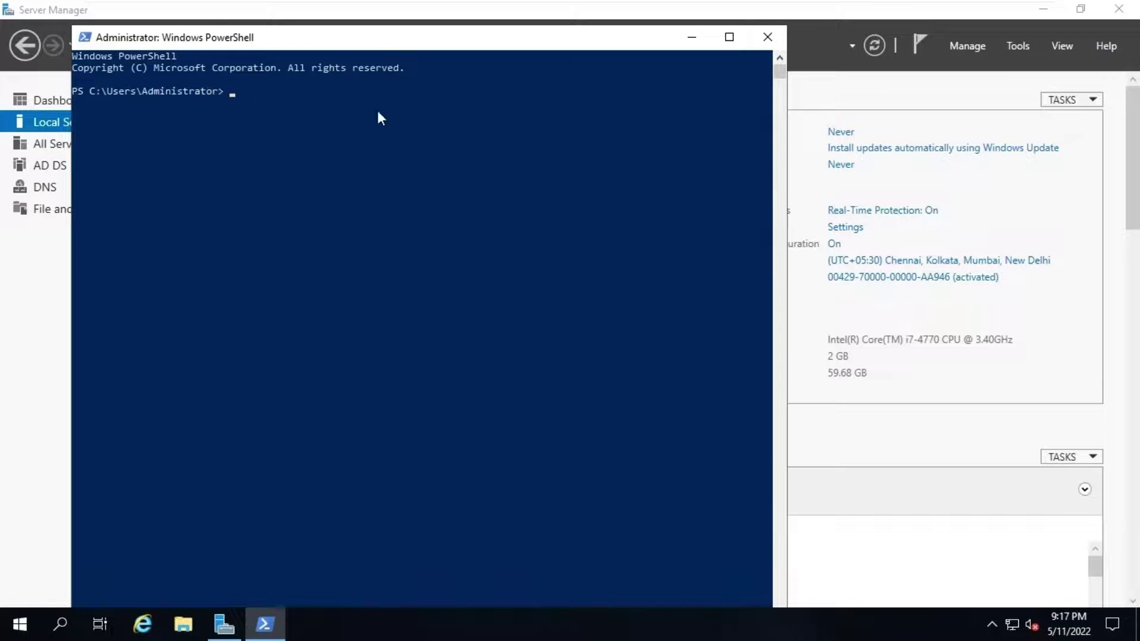
drag(392, 41, 624, 32)
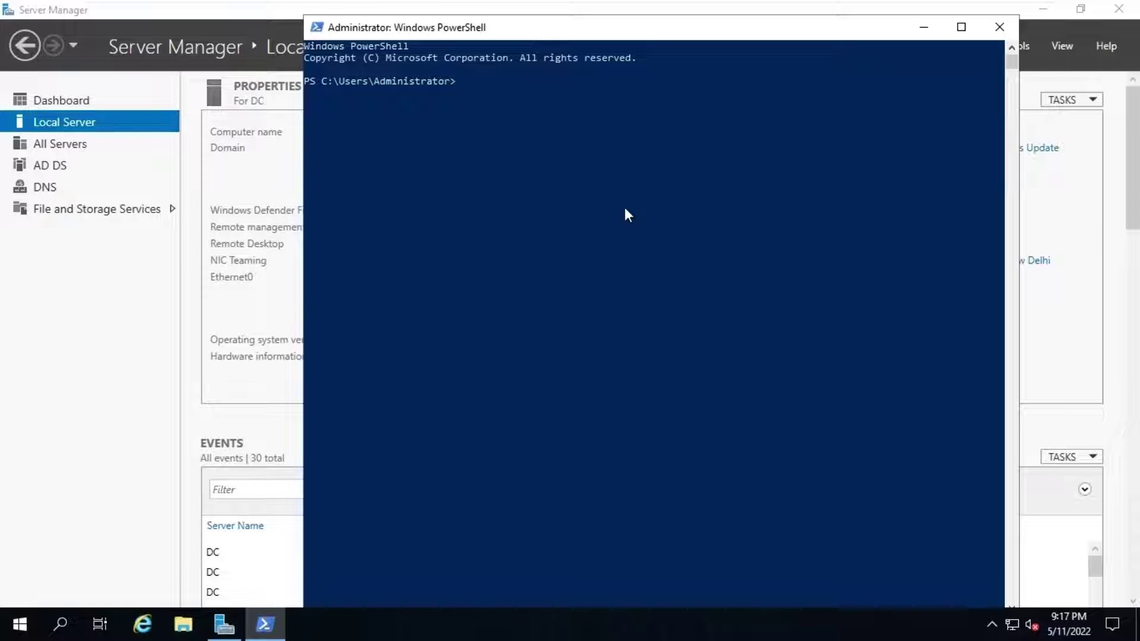
Step: Run nslookup for dc and for 192.168.0.200 to test forward and reverse resolution
text(nslookup dc)
key(Return)
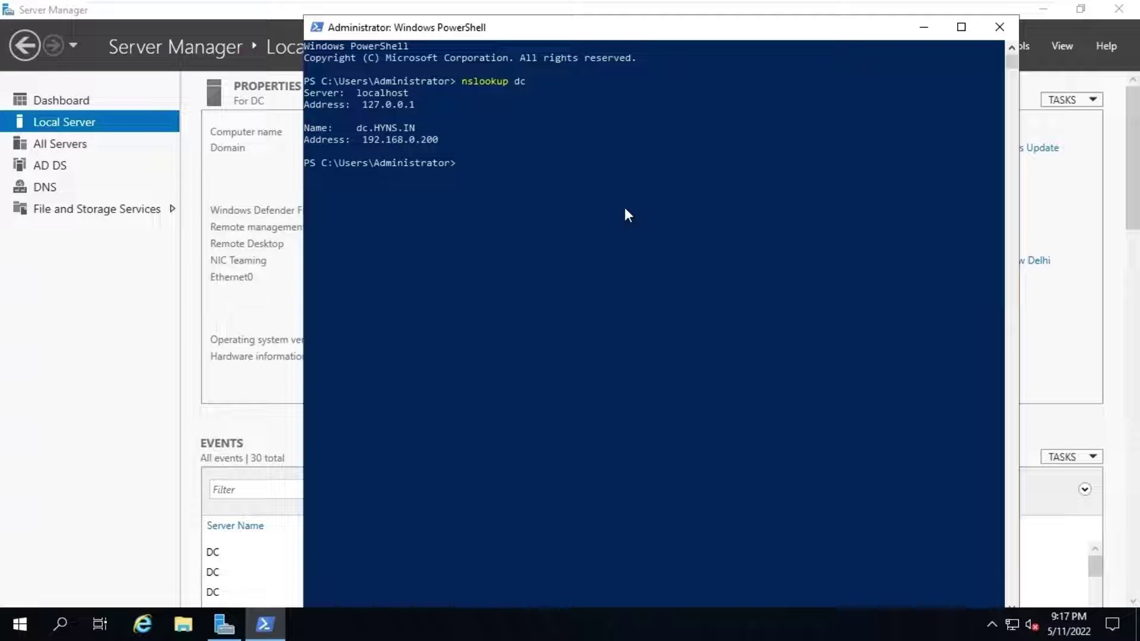
text(nslookup 192.168.0.2)
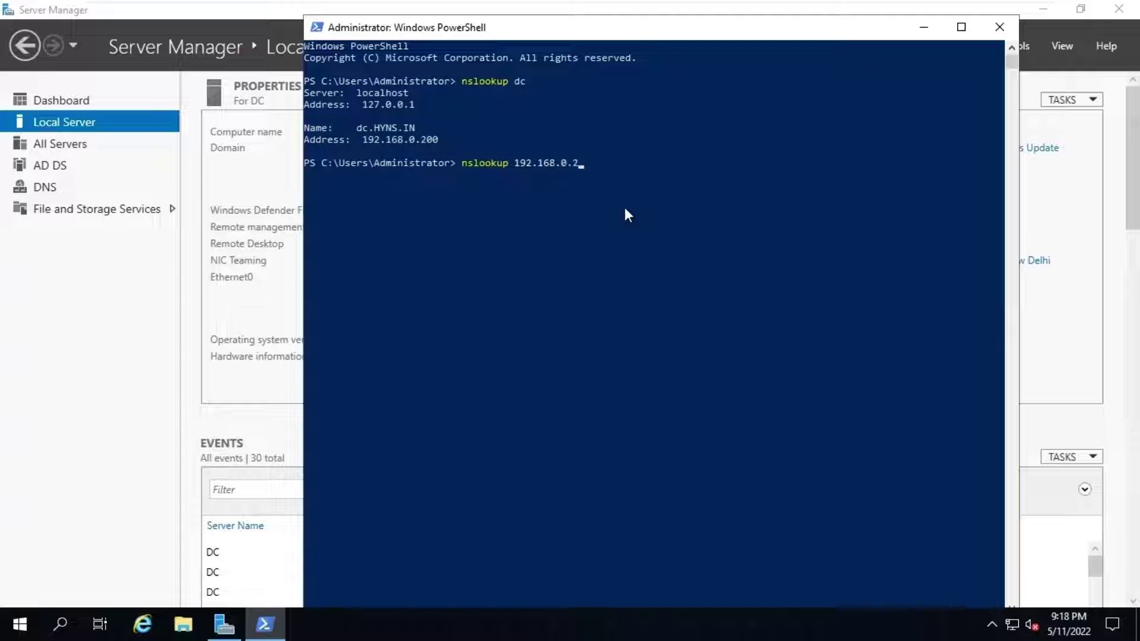
text(00)
key(Return)
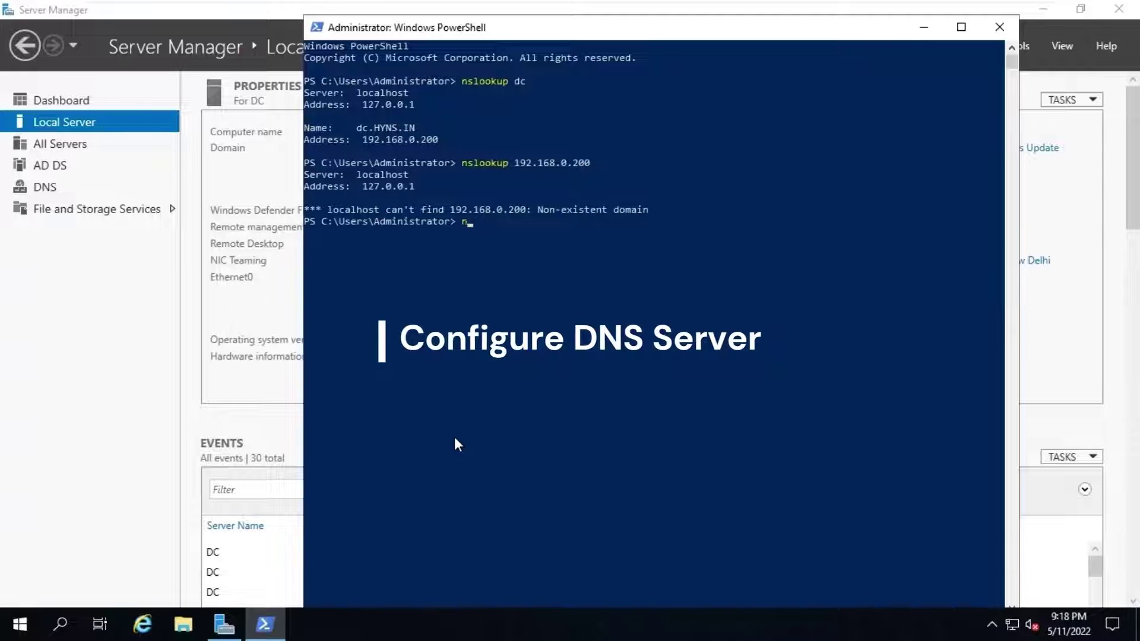
text(ncpa.cpl)
Step: In Ethernet0's IPv4 properties, replace preferred DNS 127.0.0.1 with 192.168.0.200
key(Return)
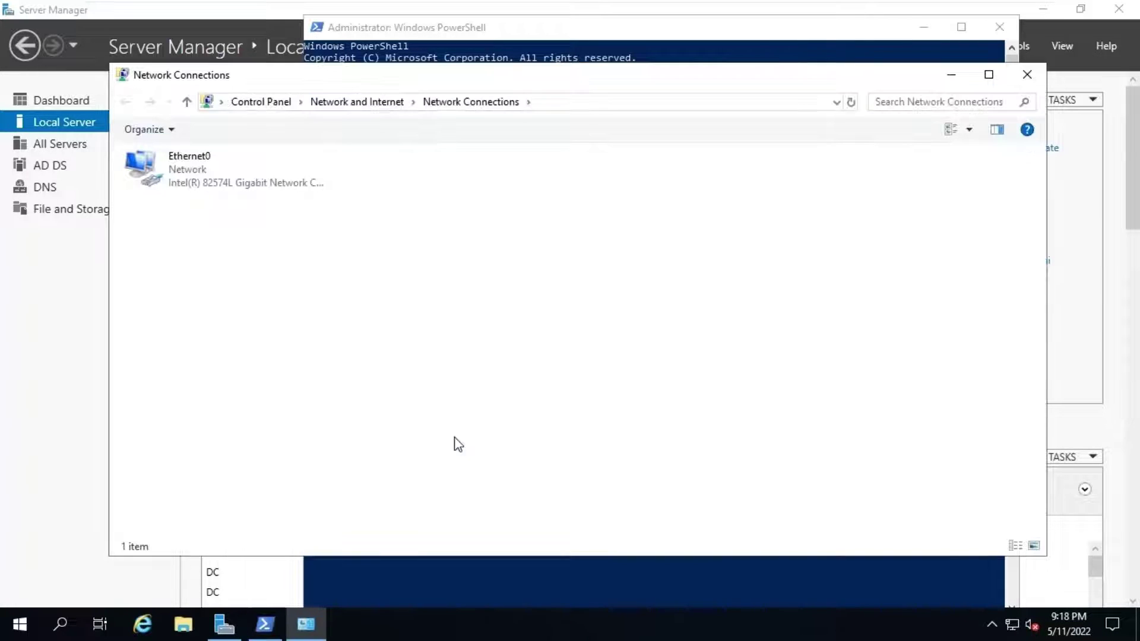
click(226, 179)
right_click(226, 178)
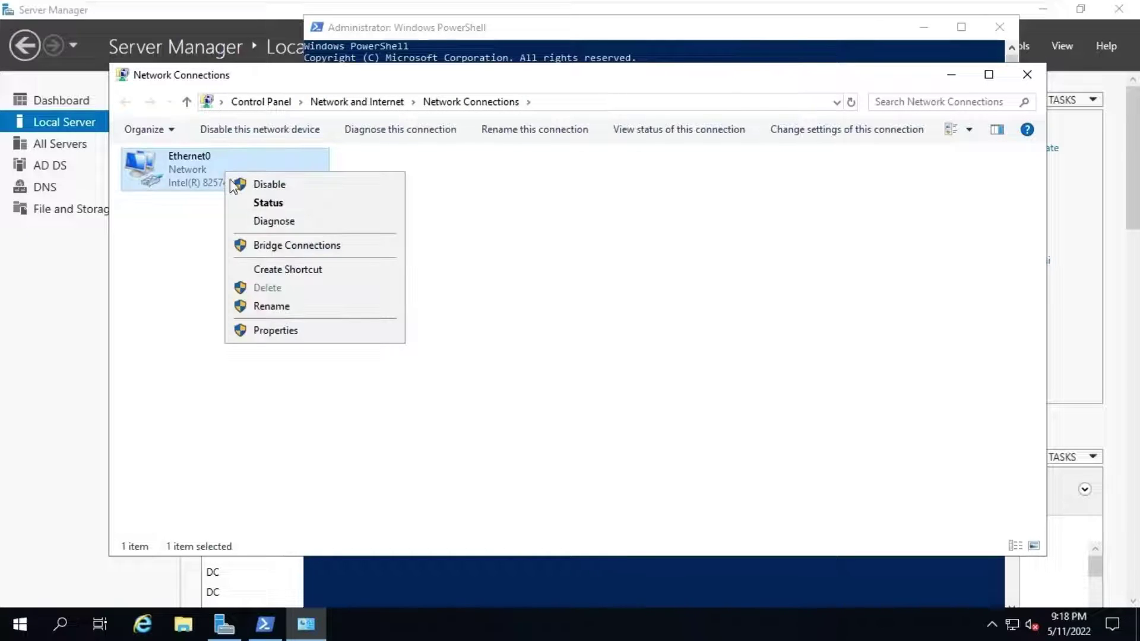
click(295, 333)
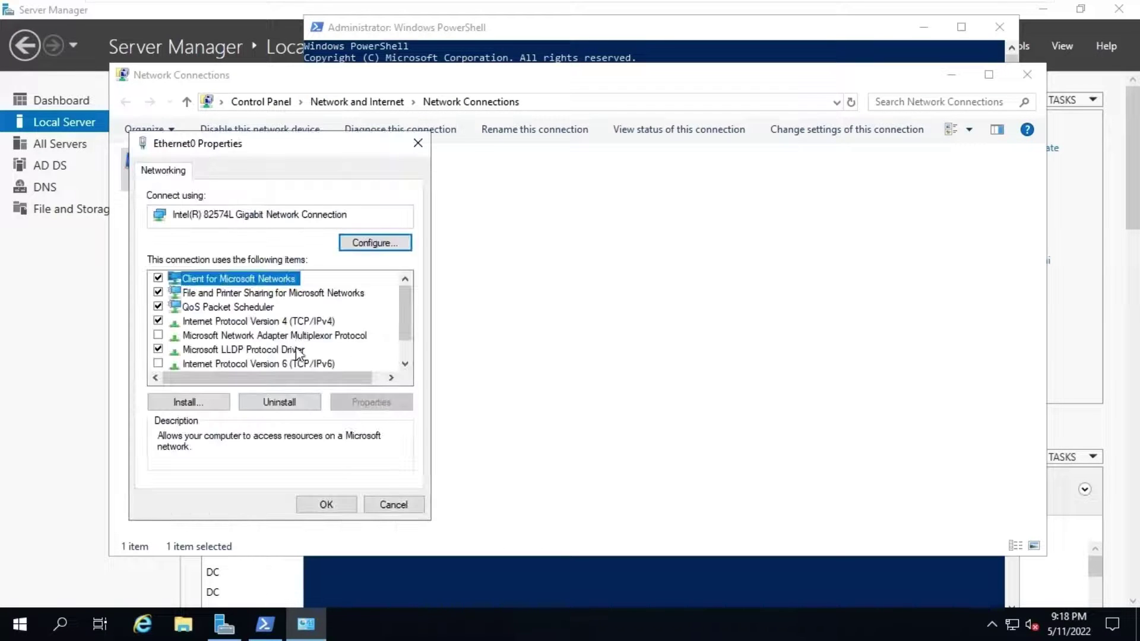
click(291, 322)
click(369, 404)
click(423, 460)
key(BackSpace)
key(BackSpace)
key(BackSpace)
key(BackSpace)
key(BackSpace)
key(BackSpace)
key(BackSpace)
key(BackSpace)
key(BackSpace)
text(192 . 168 . 0 . 200)
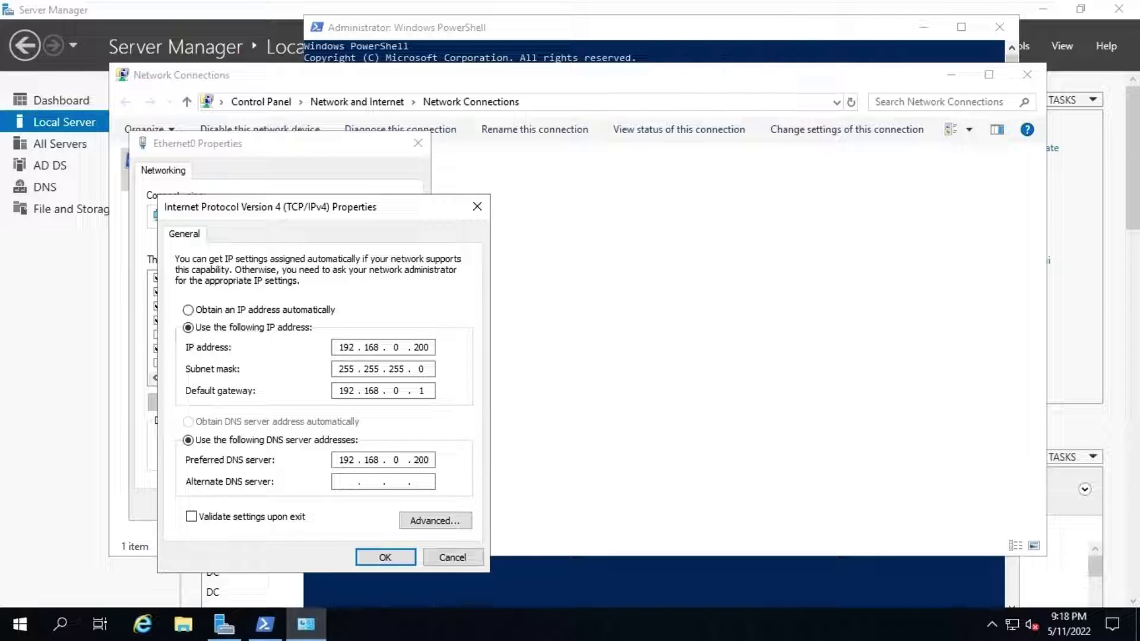
click(380, 557)
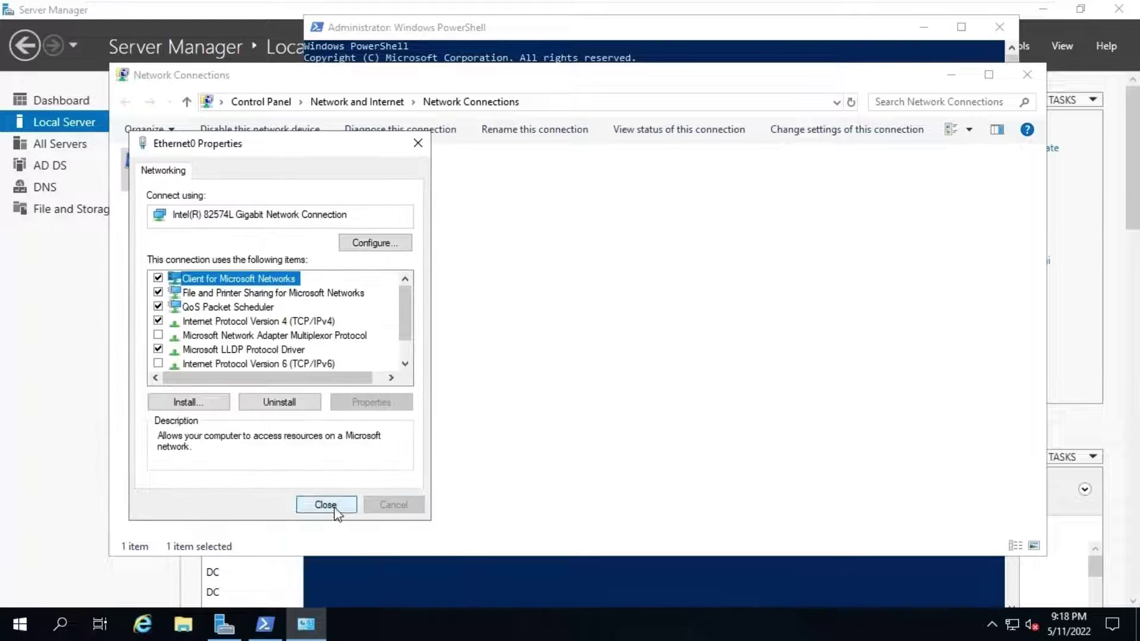
click(326, 505)
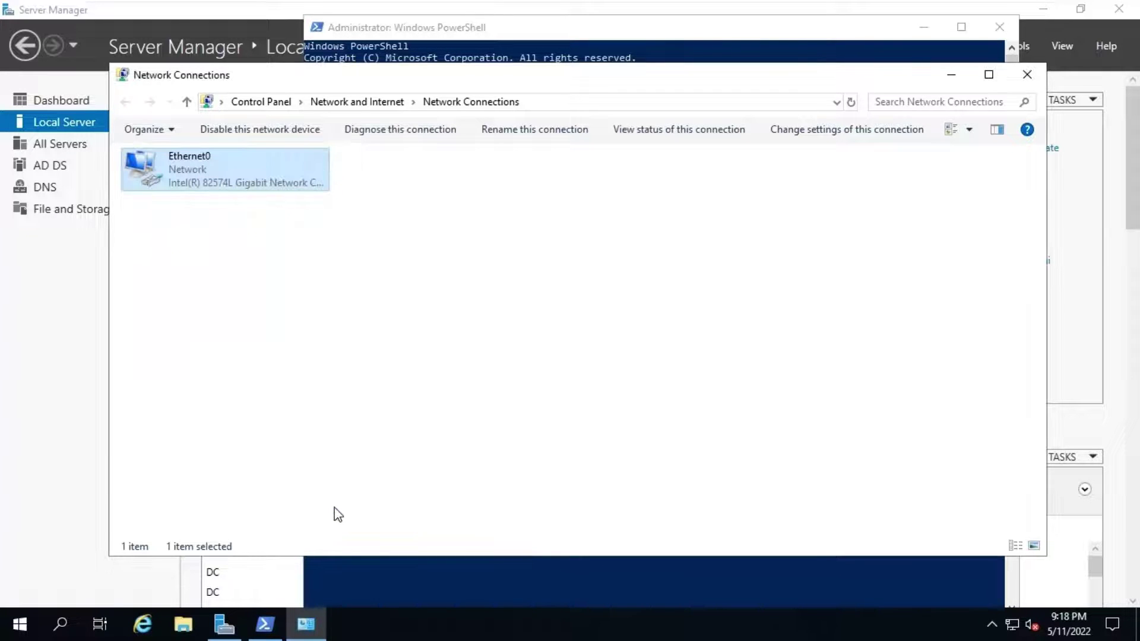
Step: Close Network Connections, hide PowerShell and launch DNS Manager from Tools
click(1041, 78)
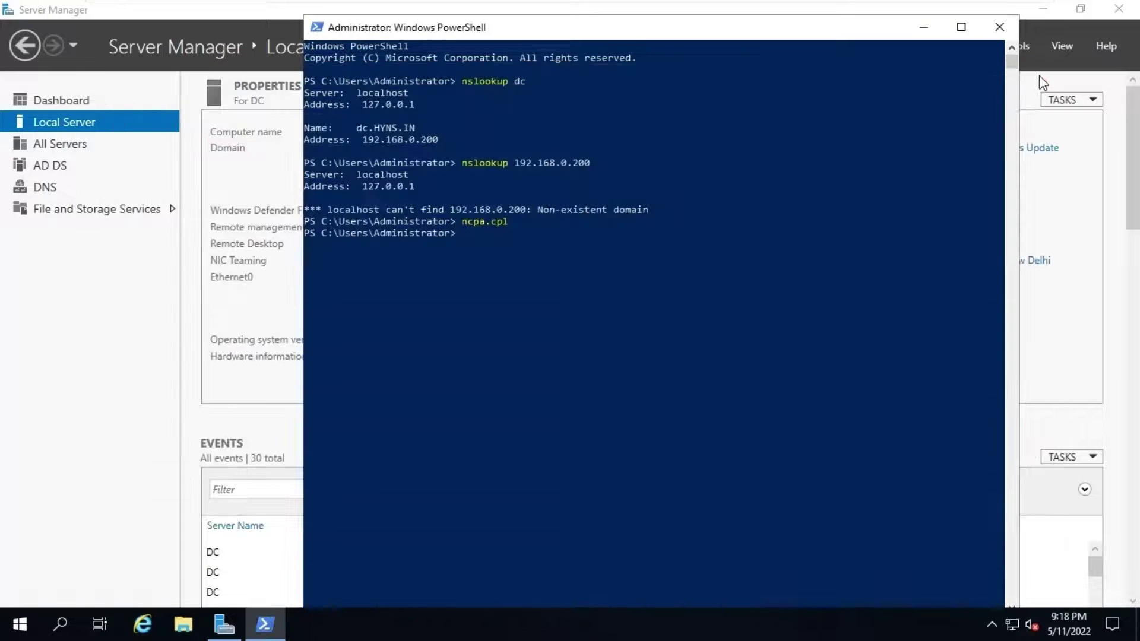
click(915, 33)
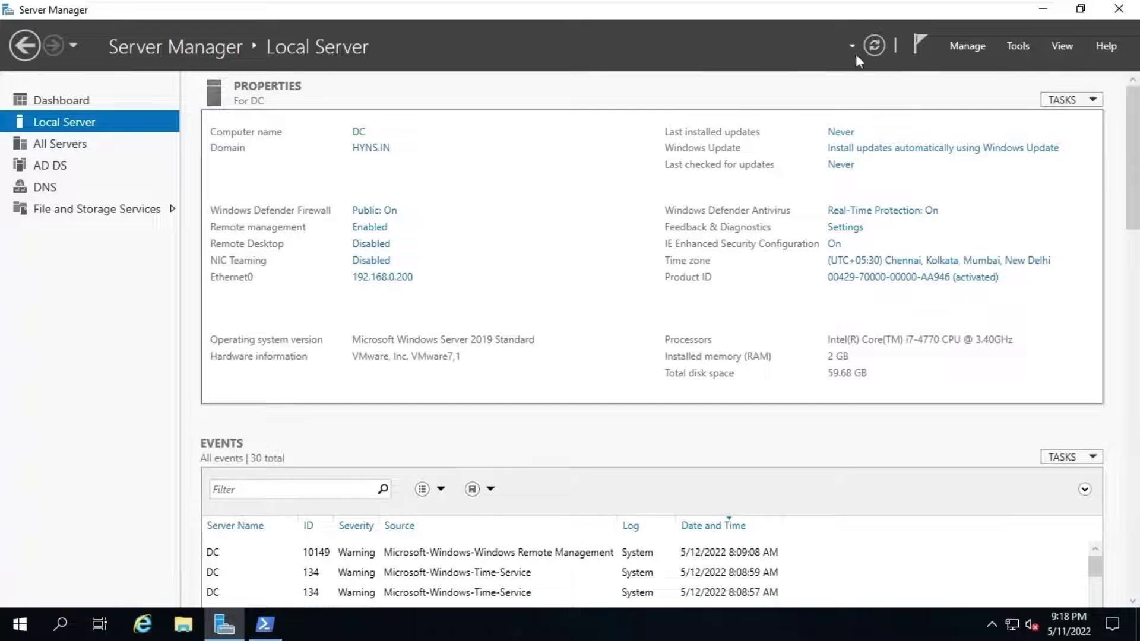
click(1024, 45)
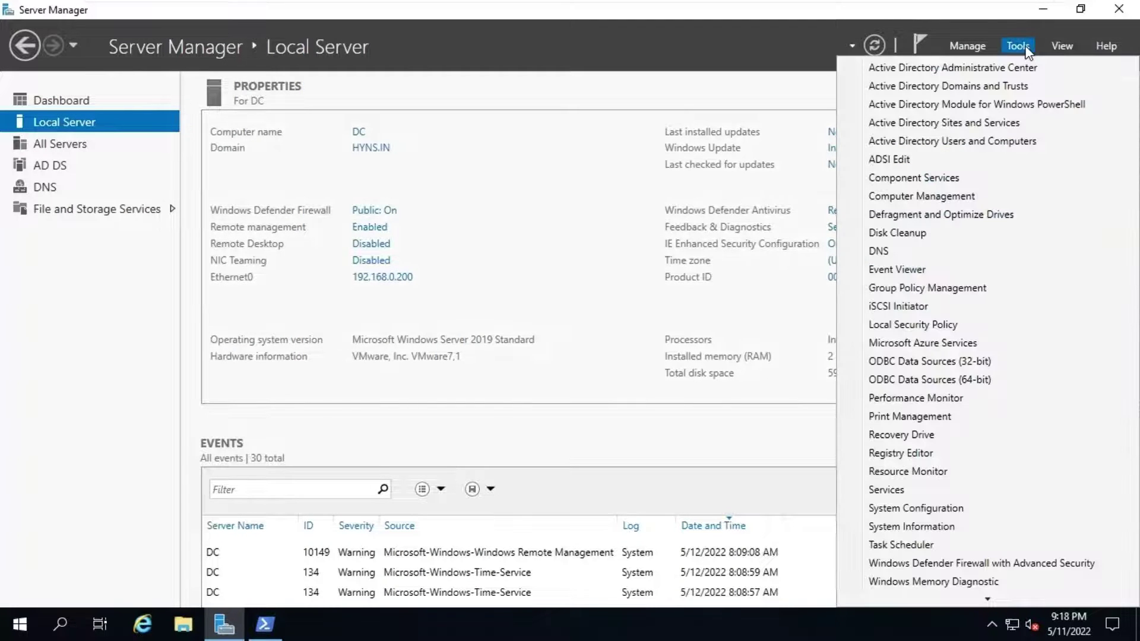
click(948, 254)
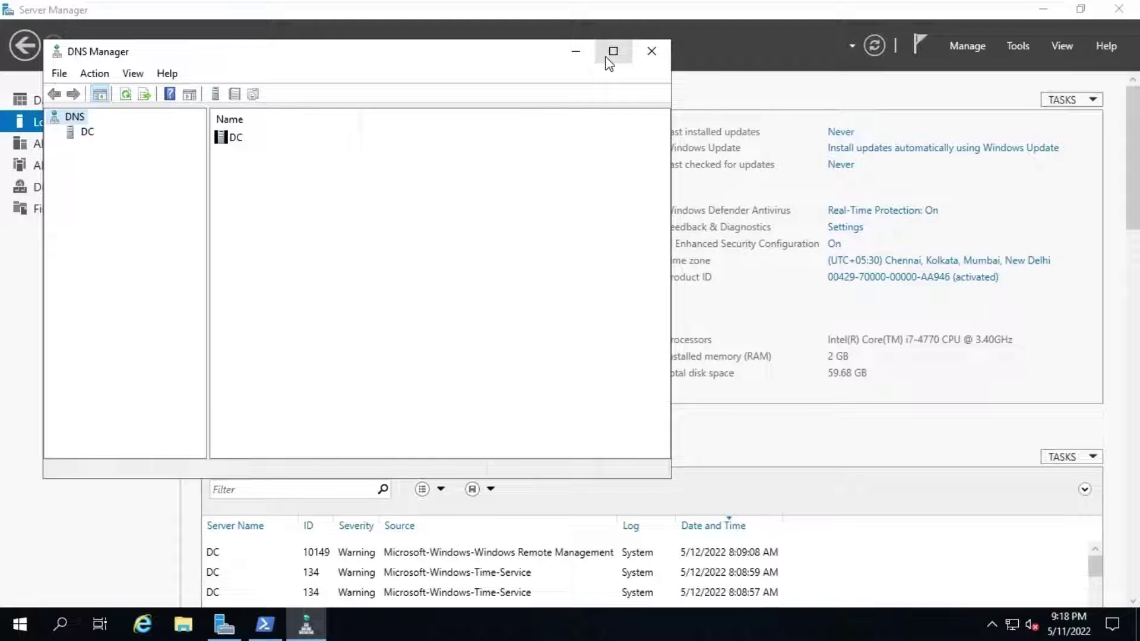
Step: Expand server DC and bring up the actions for Reverse Lookup Zones
click(87, 133)
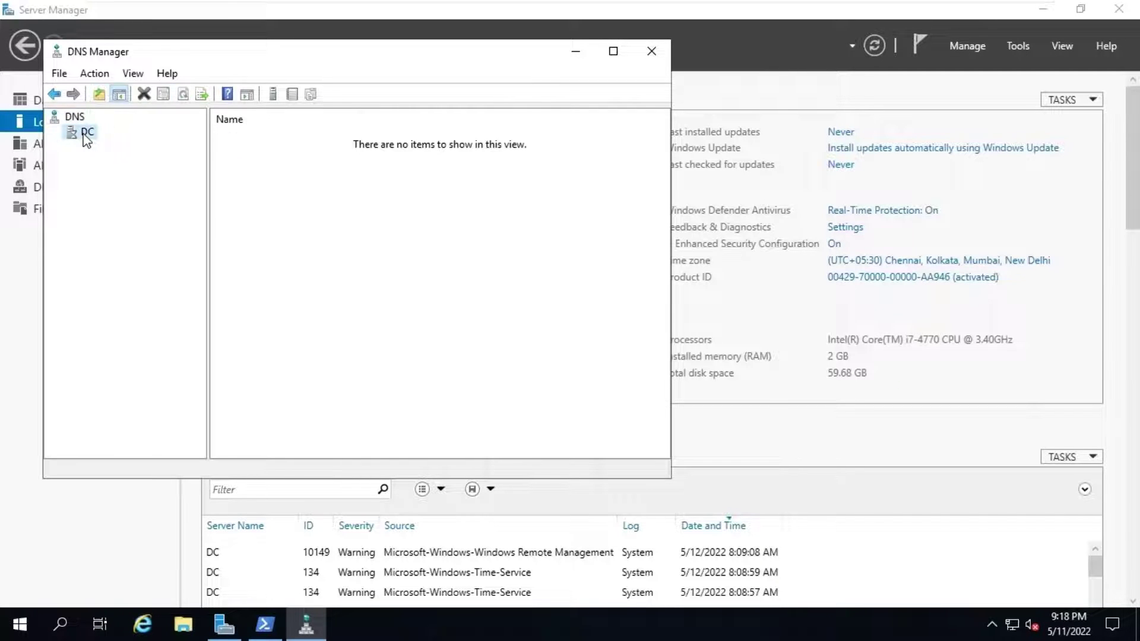
click(54, 133)
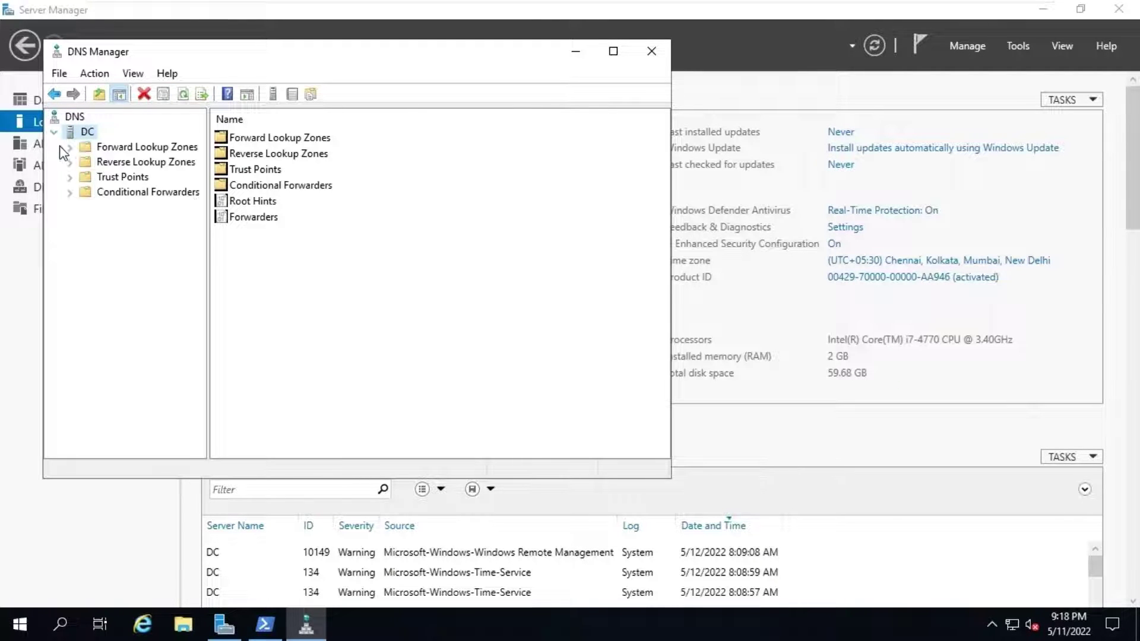
click(109, 162)
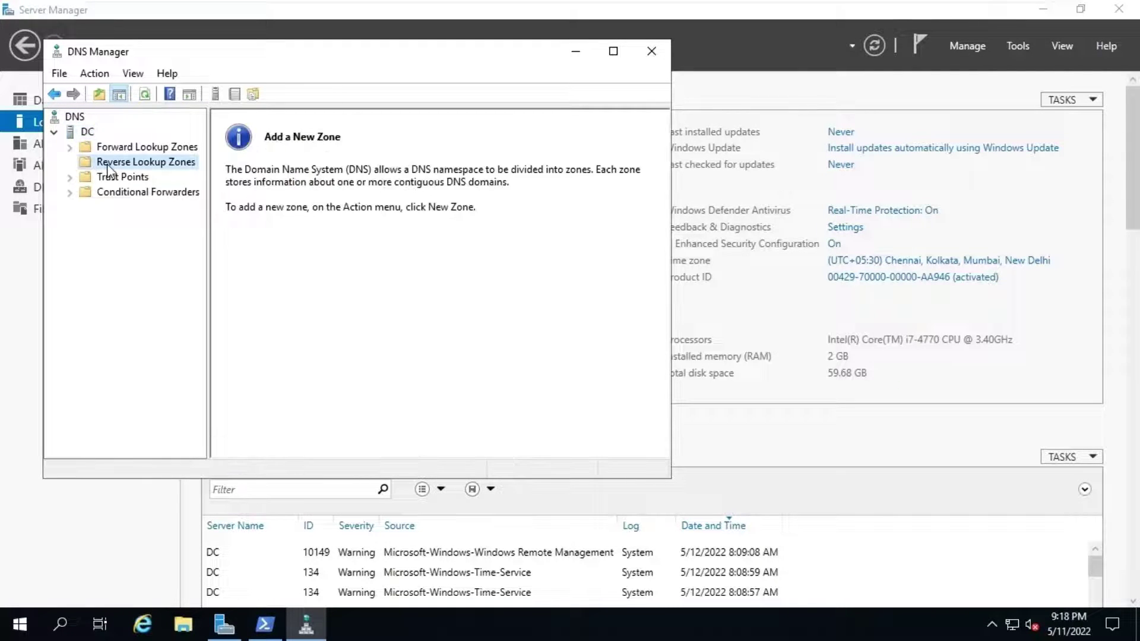
right_click(138, 164)
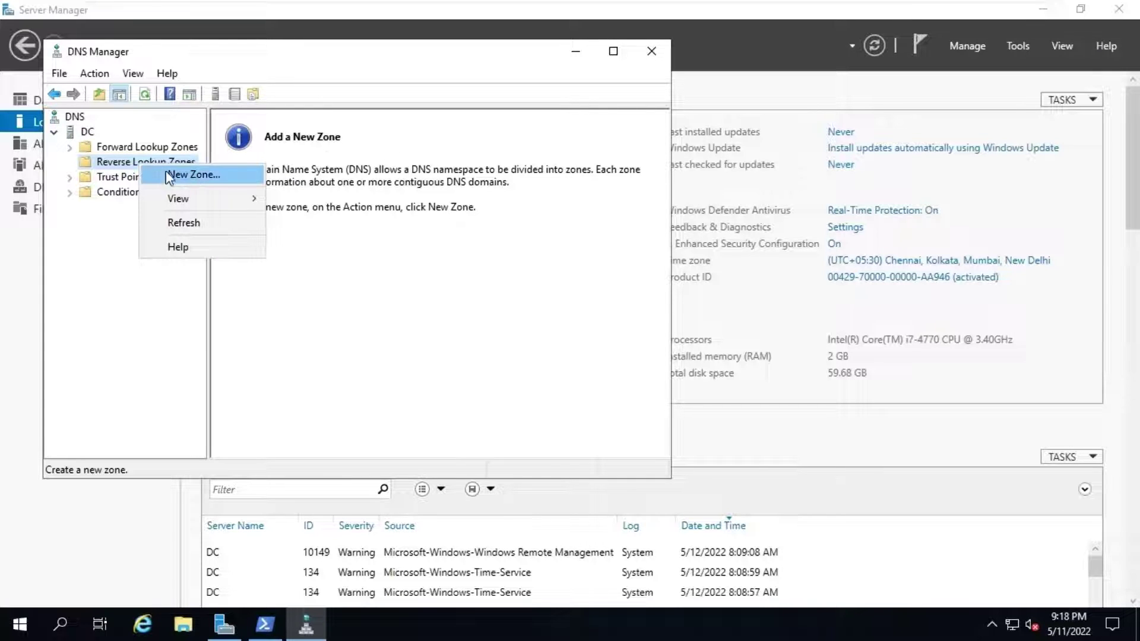
Step: Create an AD-integrated IPv4 reverse zone for network 192.168.0, replicated domain-wide, secure updates only
click(224, 173)
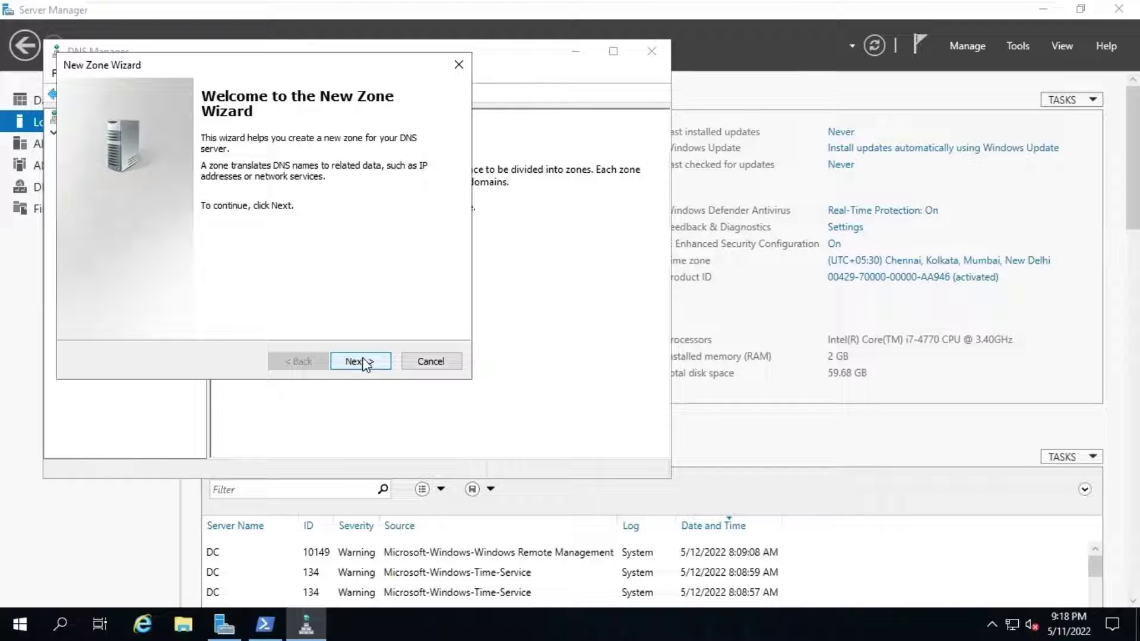
click(364, 363)
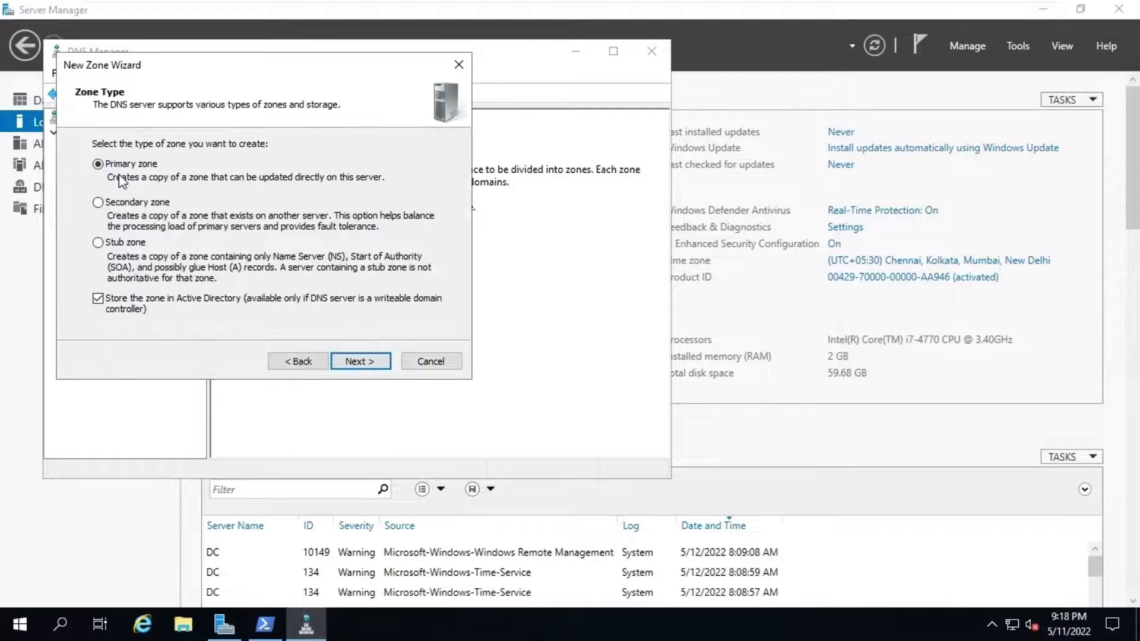
click(366, 363)
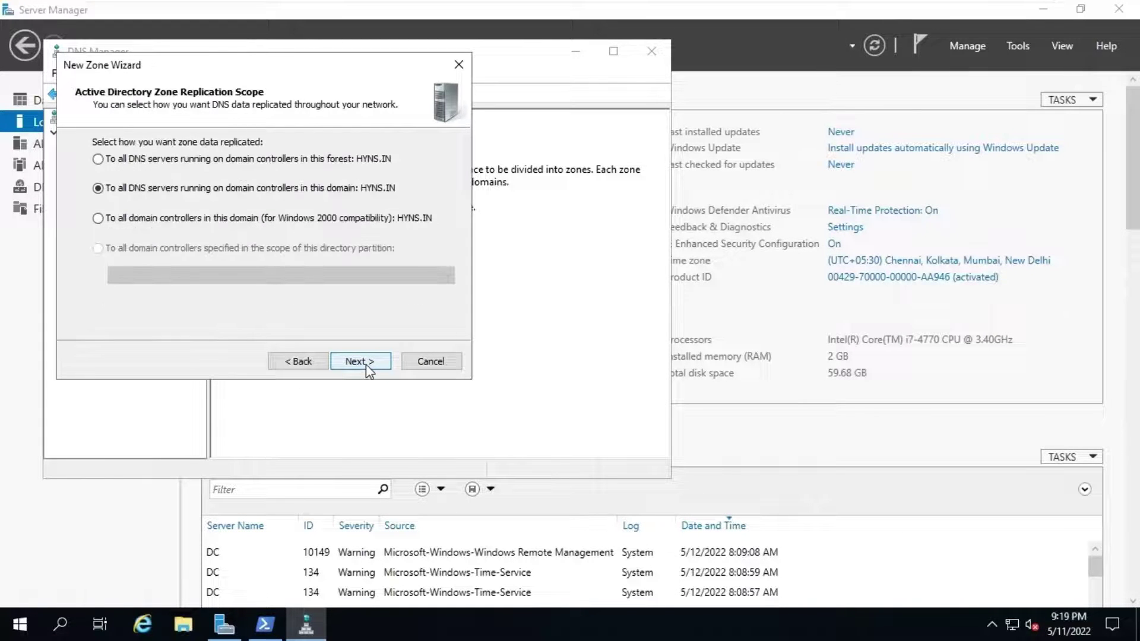
click(372, 361)
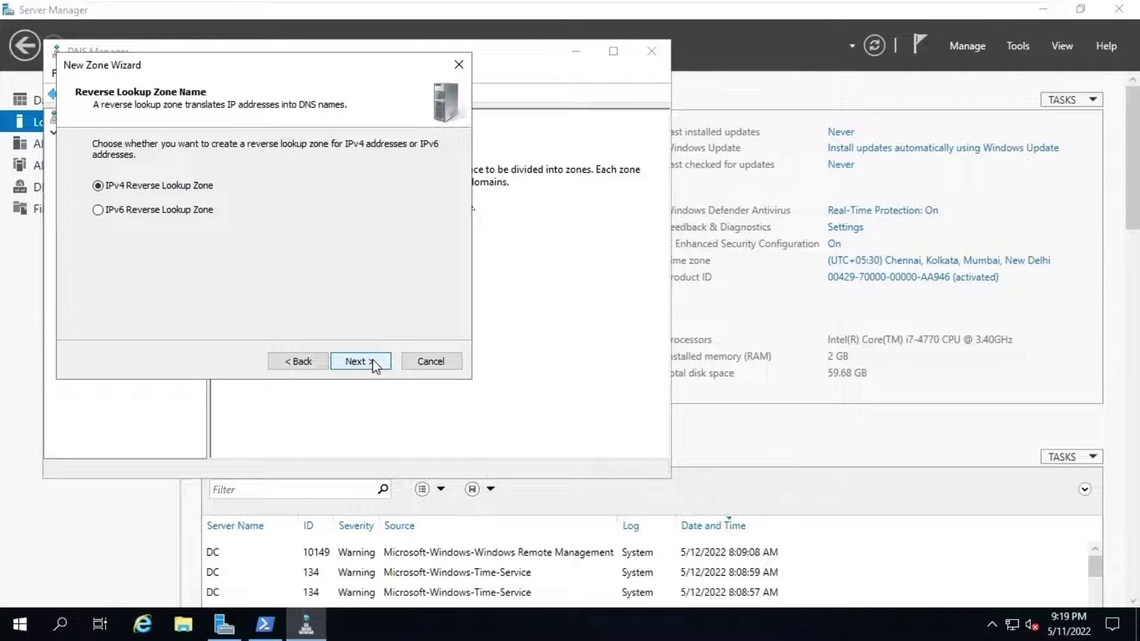
click(373, 362)
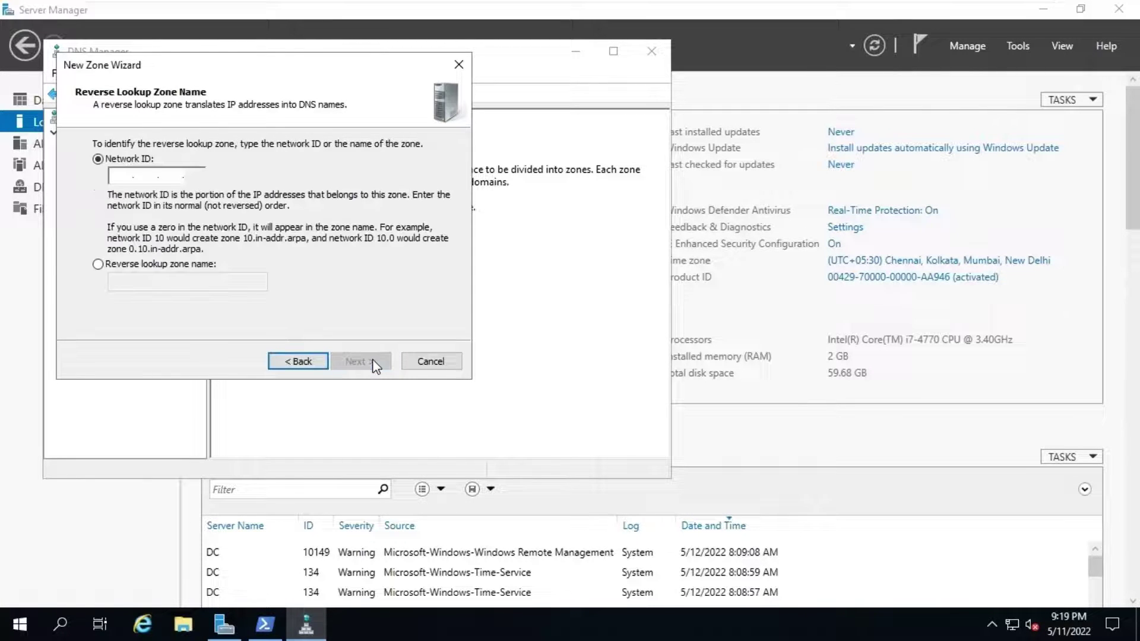
click(117, 173)
text(192.)
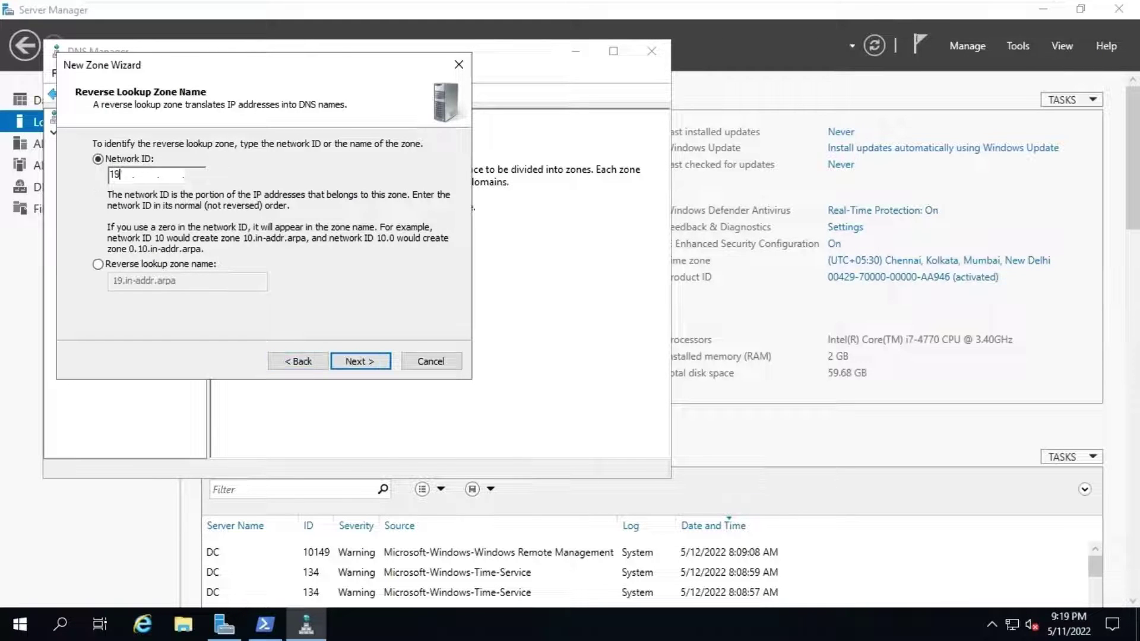
text(168.0)
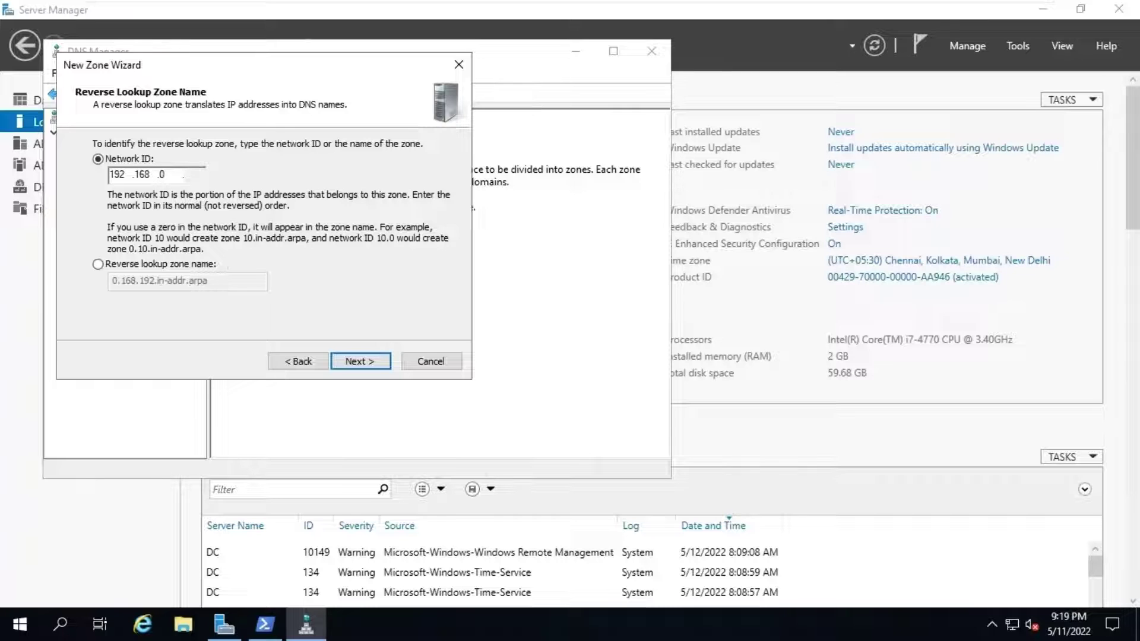
click(354, 362)
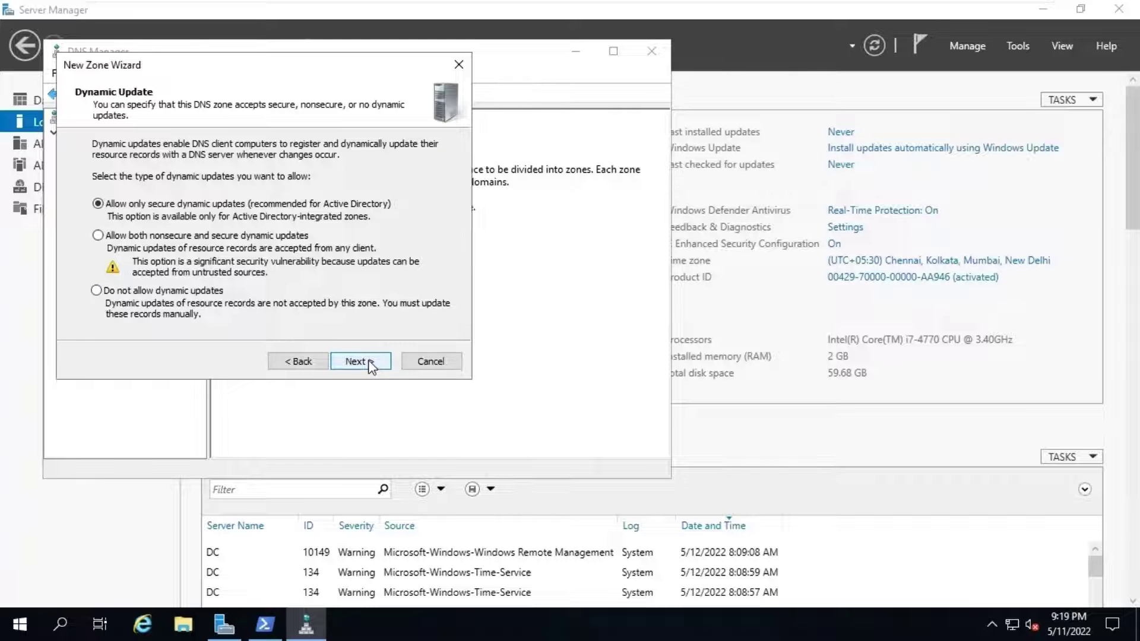
click(369, 363)
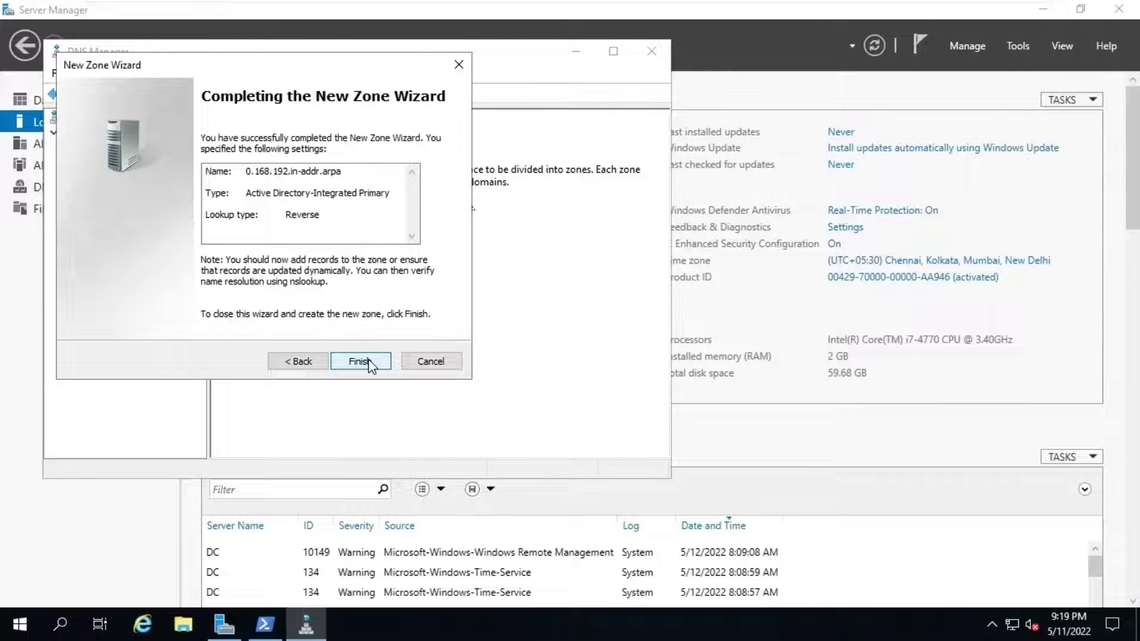
click(369, 363)
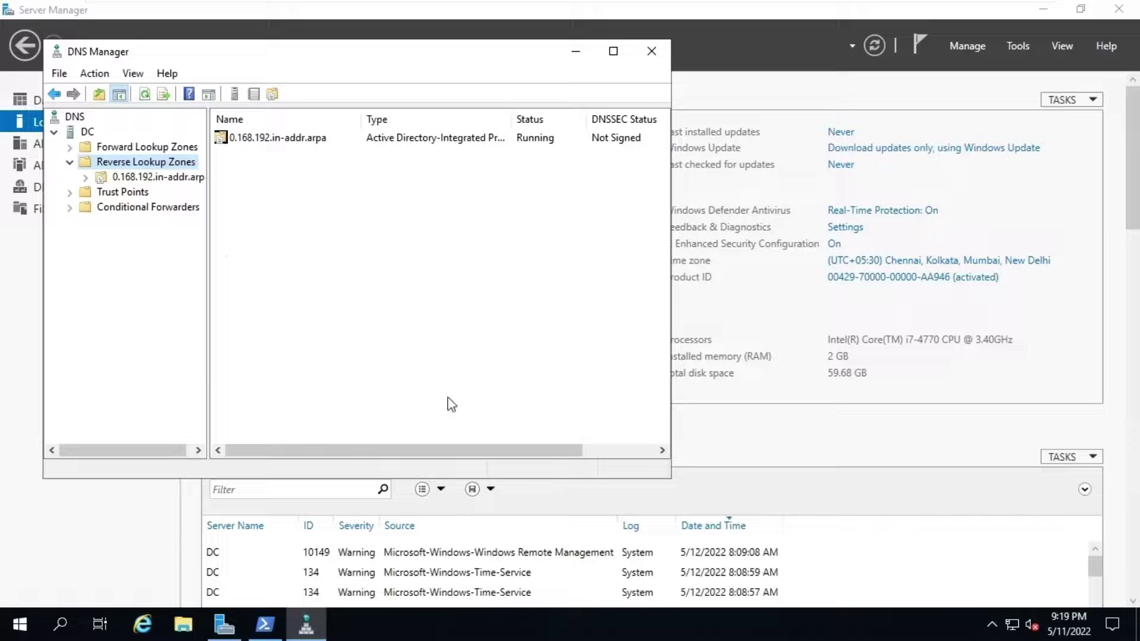
Step: Start a new pointer (PTR) record in the 0.168.192.in-addr.arpa zone
click(127, 179)
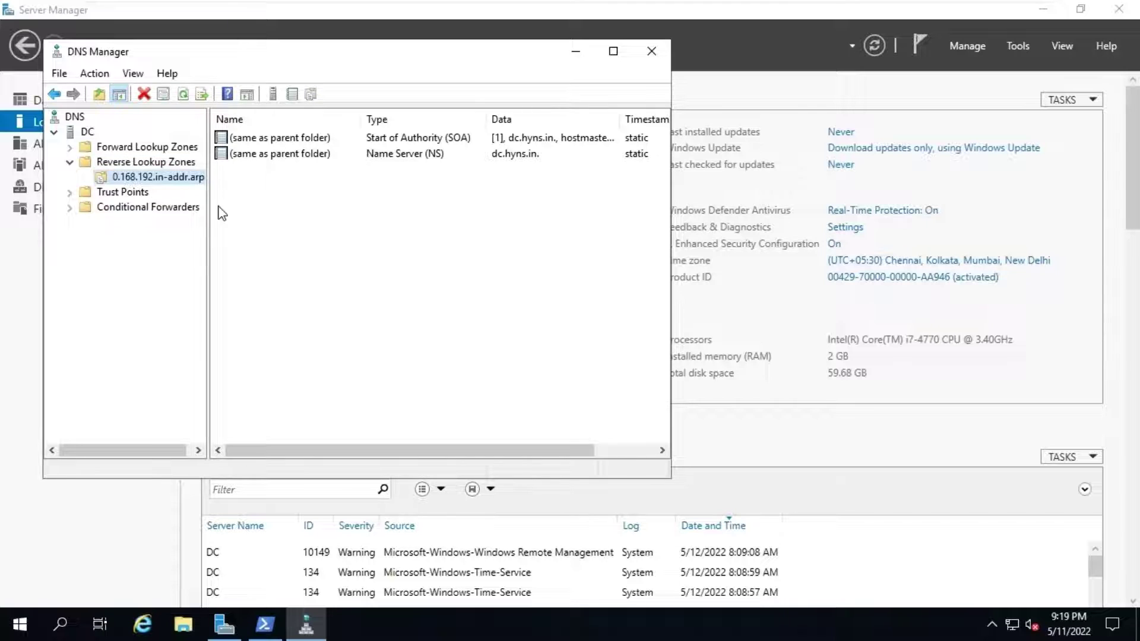
right_click(156, 182)
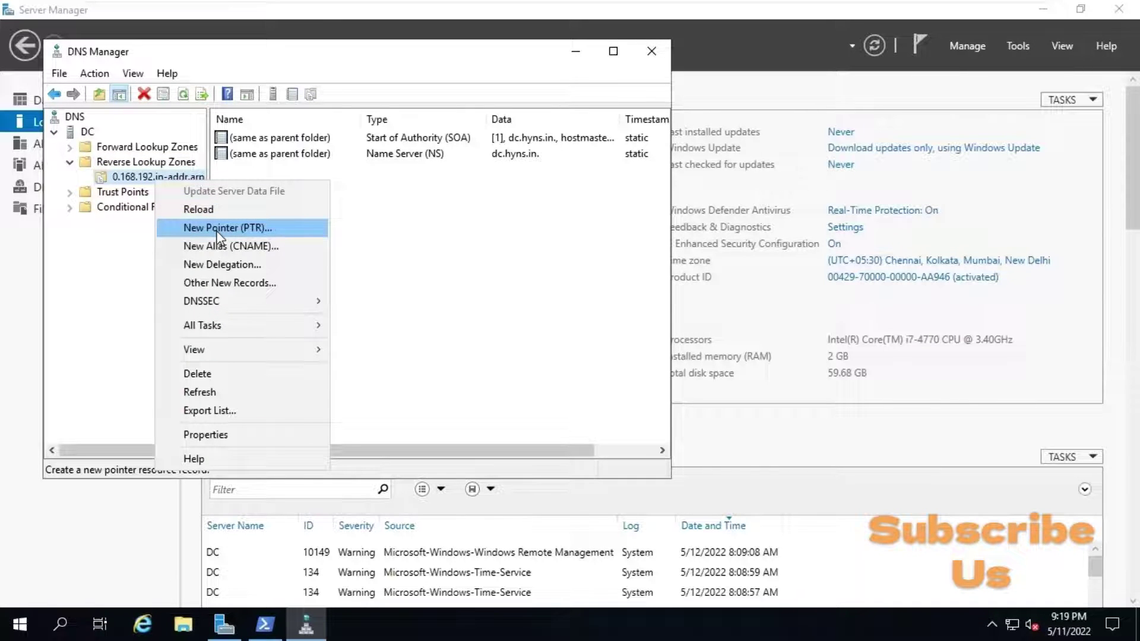
click(234, 228)
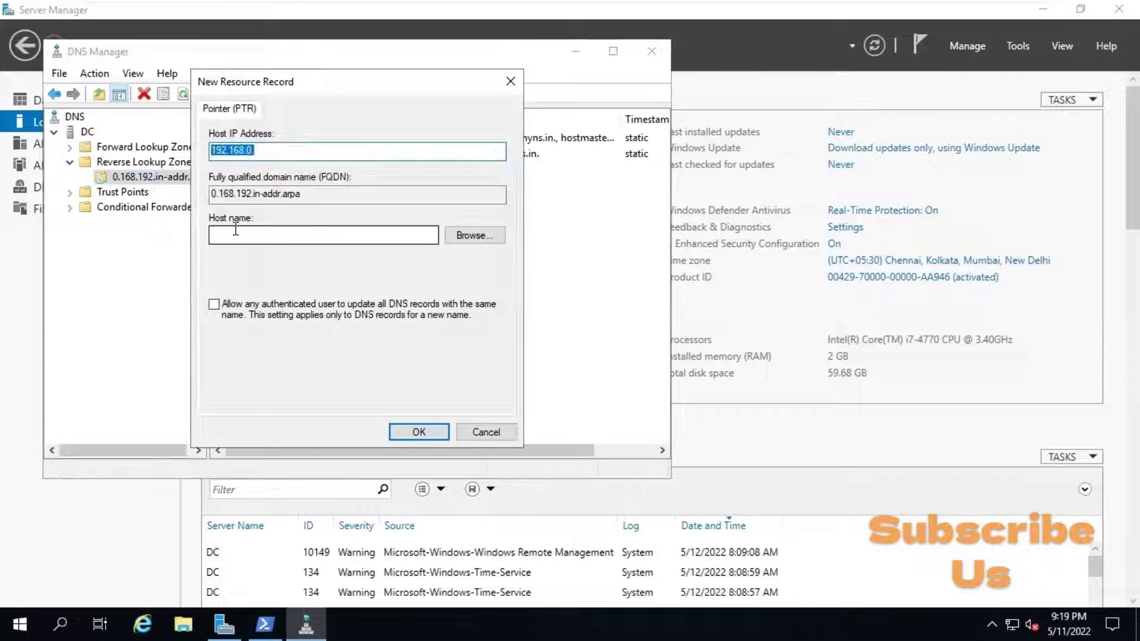
Step: Browse to the dc host in HYNS.IN and create the PTR record for 192.168.0.200
click(475, 236)
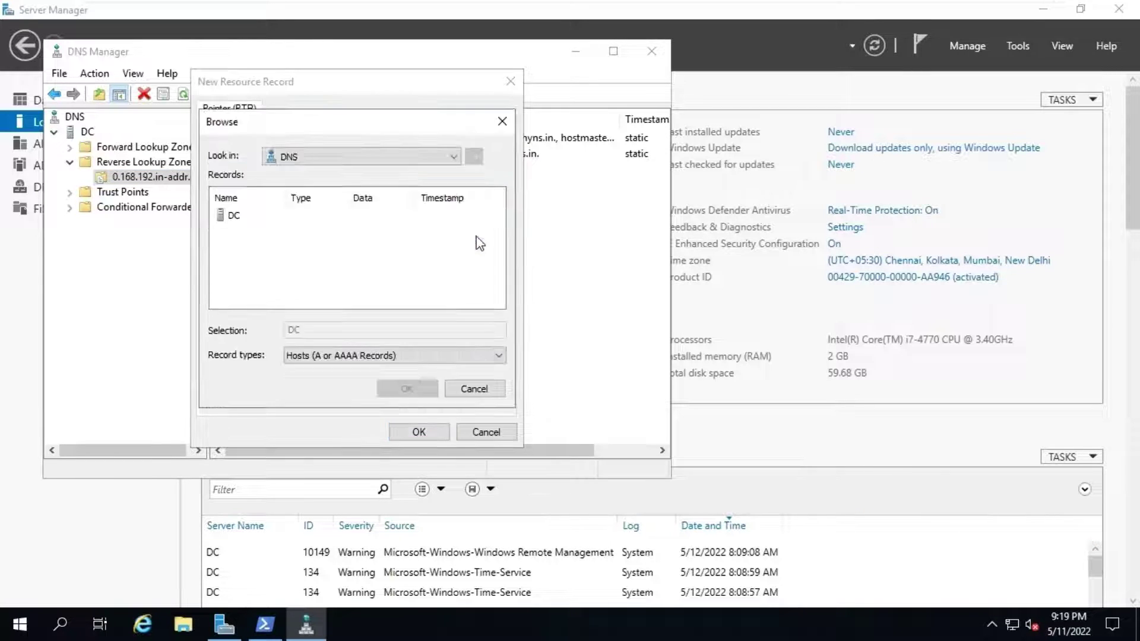
click(232, 217)
double_click(232, 217)
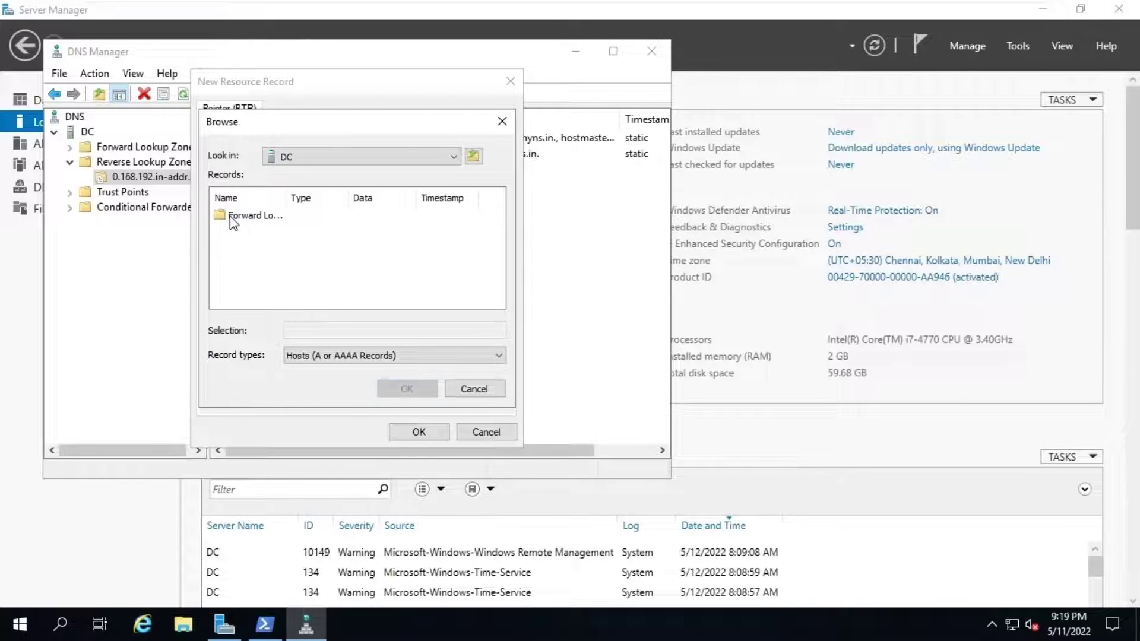
click(232, 217)
double_click(232, 217)
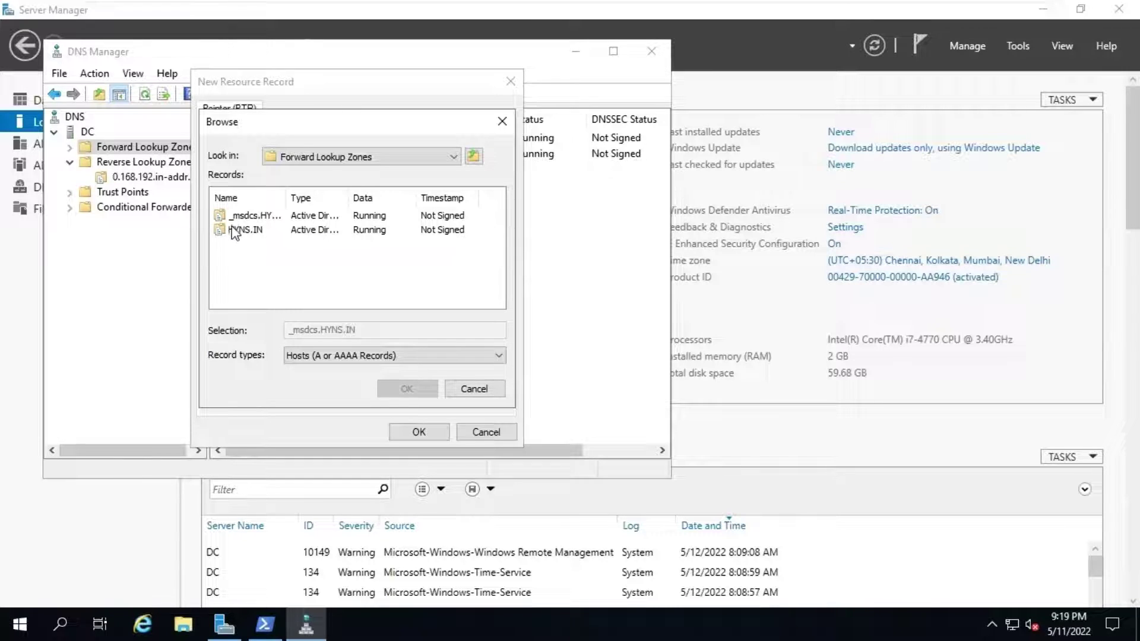
click(241, 233)
double_click(242, 232)
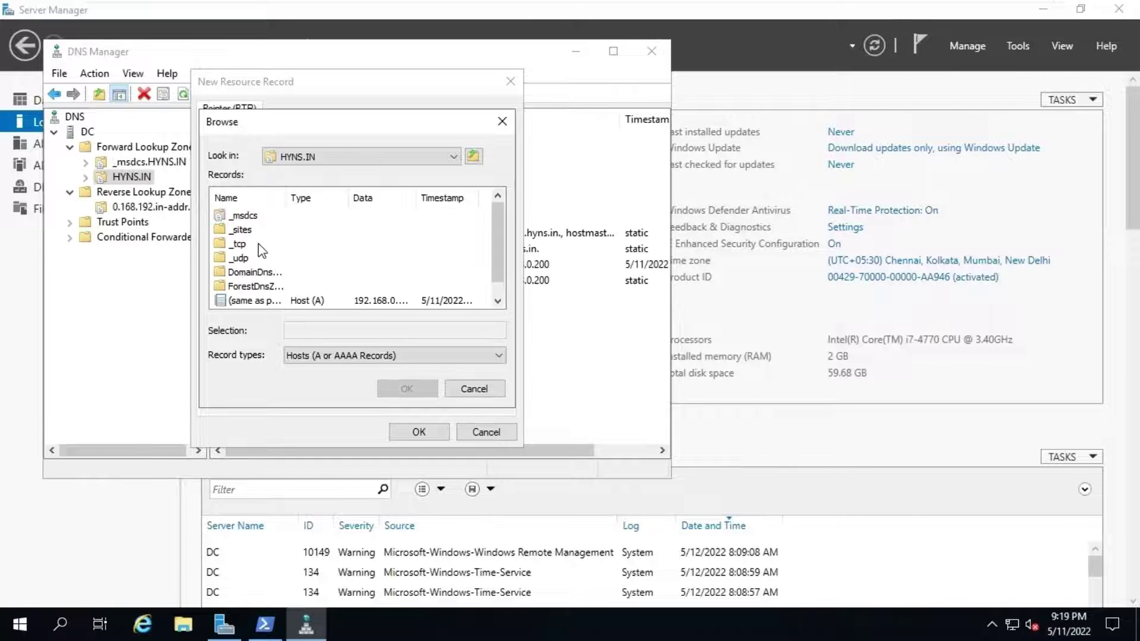
scroll(258, 249, down, 1)
click(223, 302)
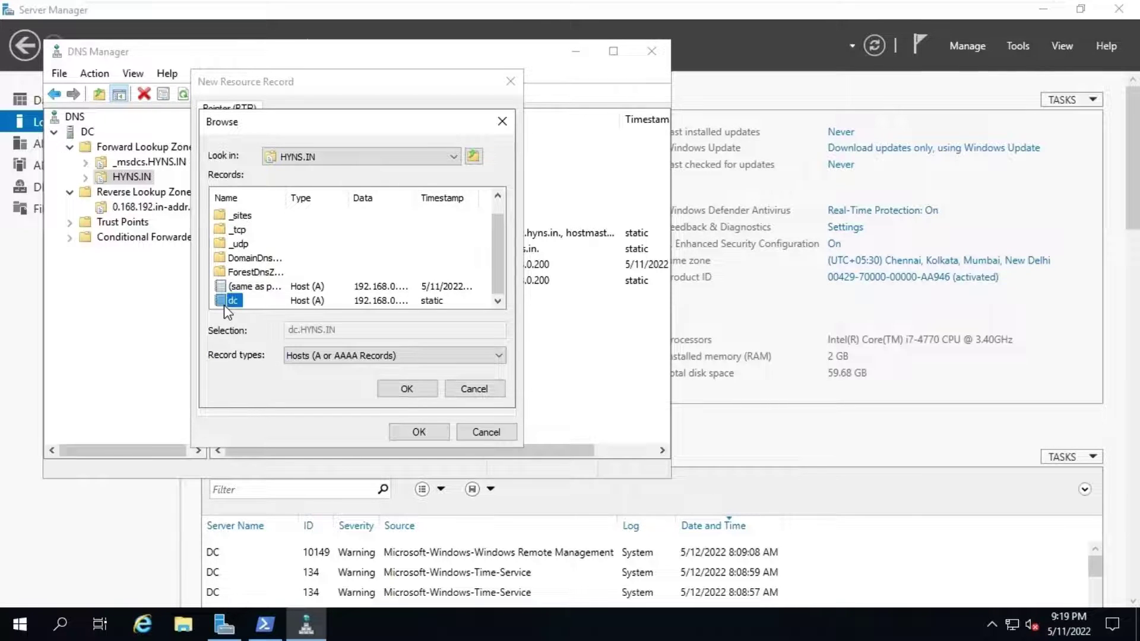
click(390, 389)
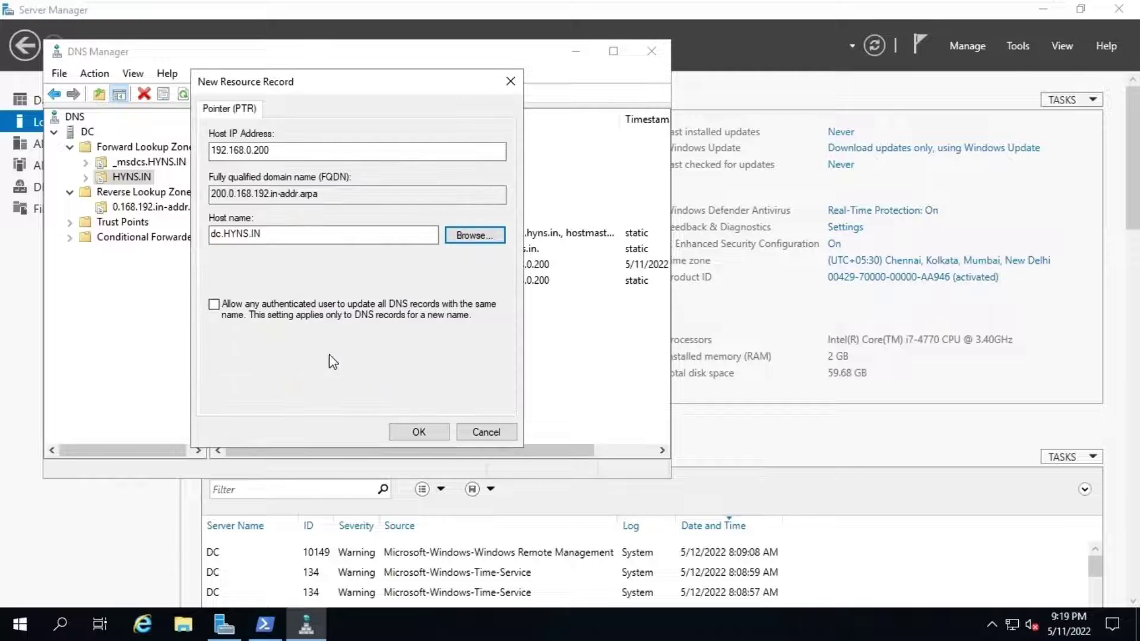
click(418, 432)
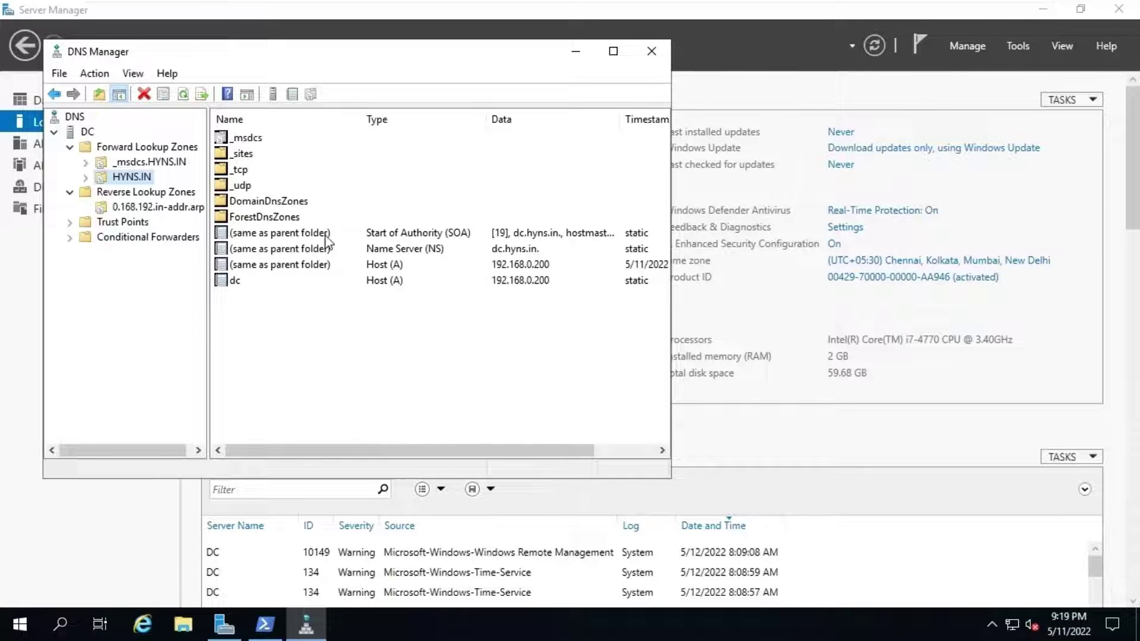
Step: Close DNS Manager and run nslookup dc in PowerShell, confirming it resolves to 192.168.0.200
click(652, 52)
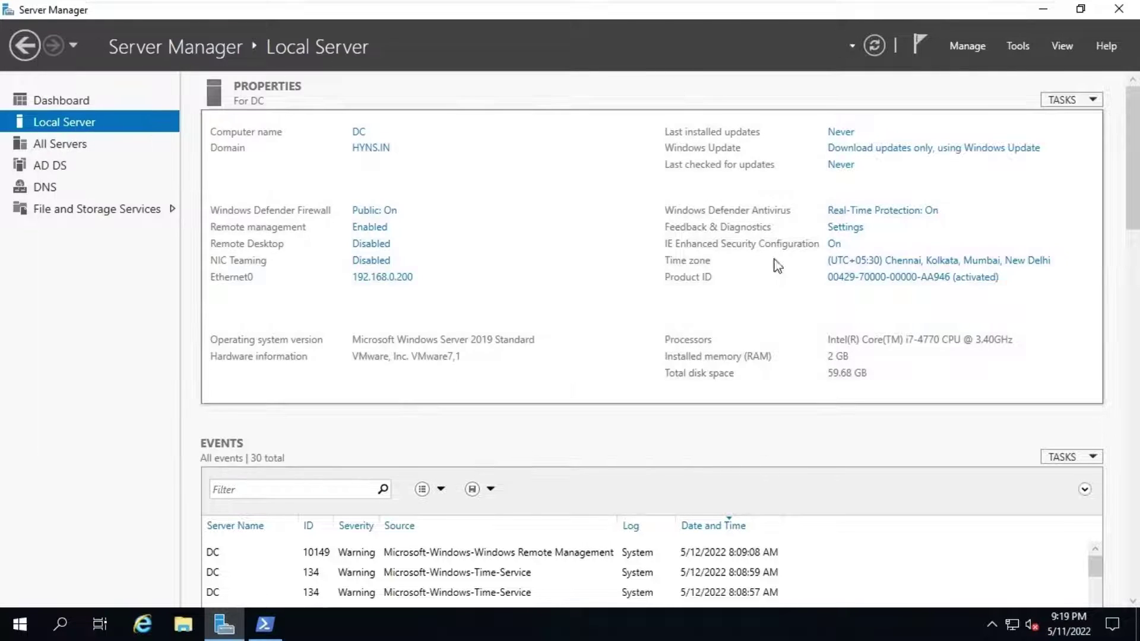
click(279, 627)
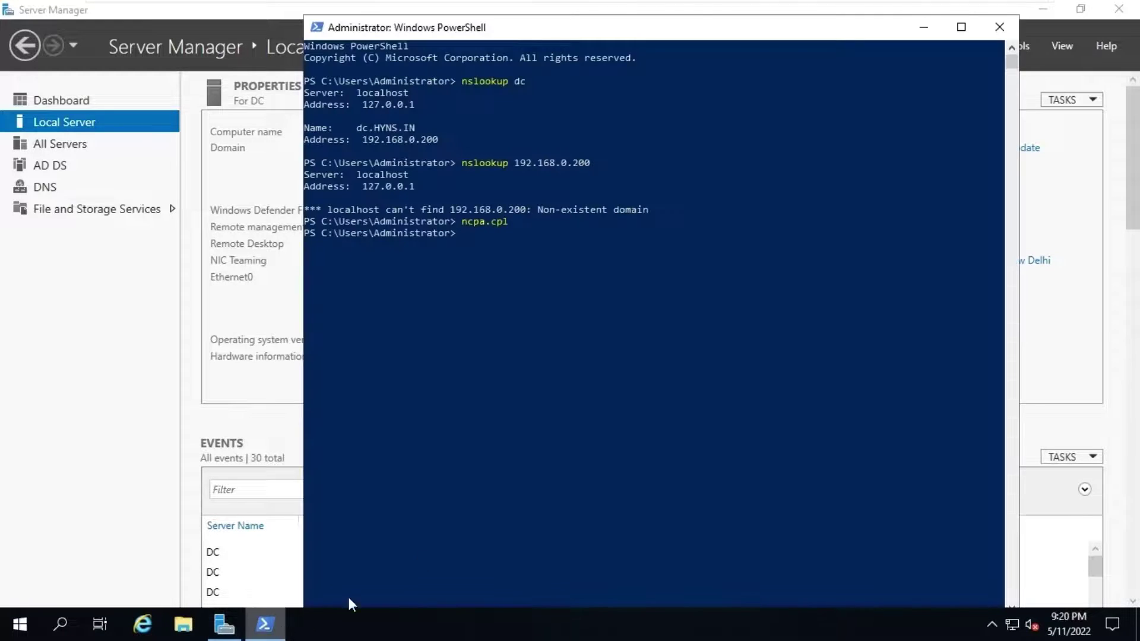
text(n)
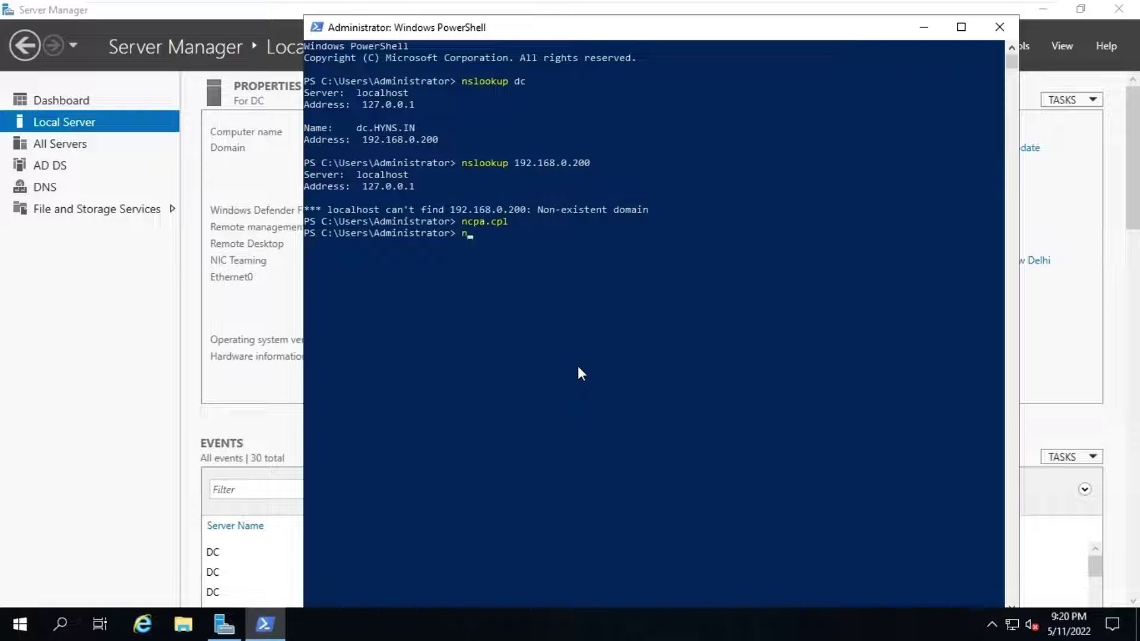
text(slookup dc)
key(Return)
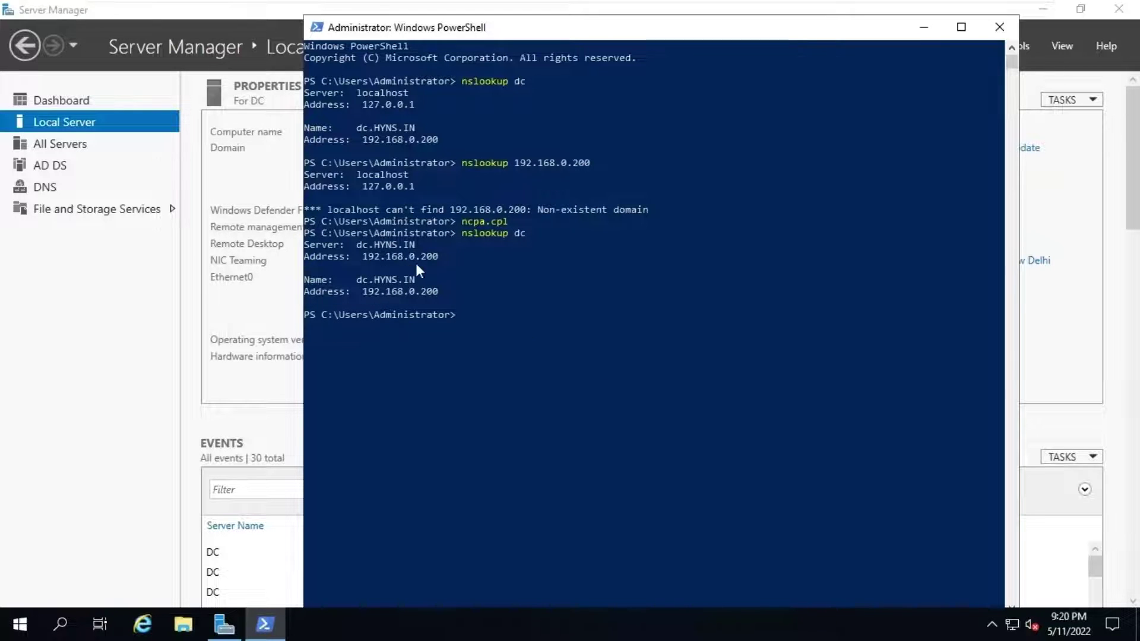
drag(365, 254, 442, 262)
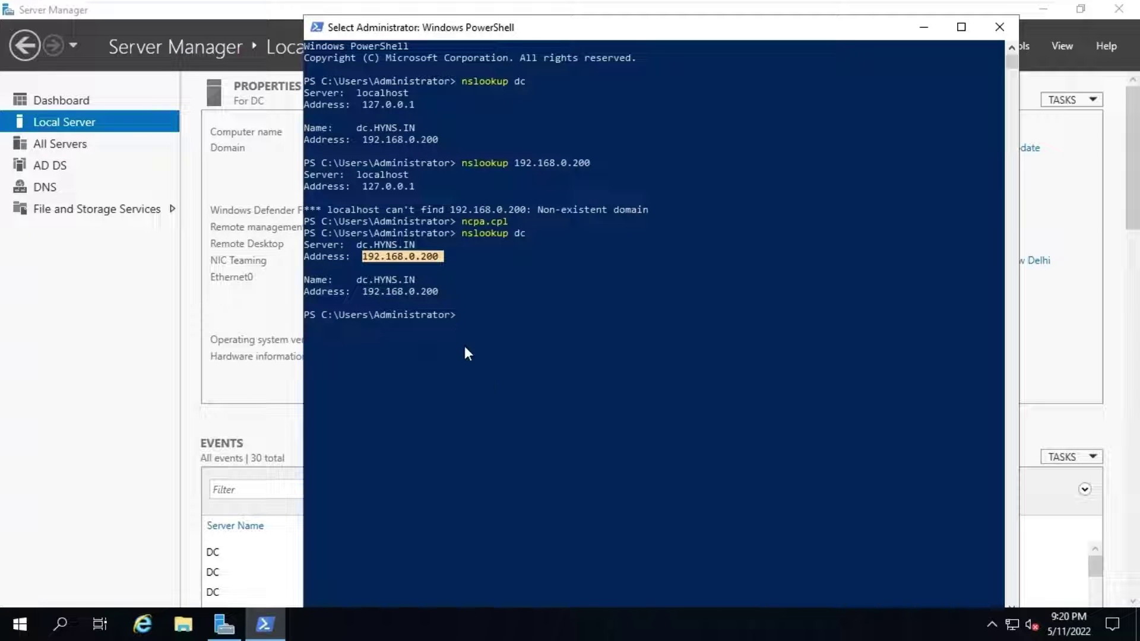
Step: Run nslookup 192.168.0.200 and confirm the reverse lookup returns dc.HYNS.IN
text(ns)
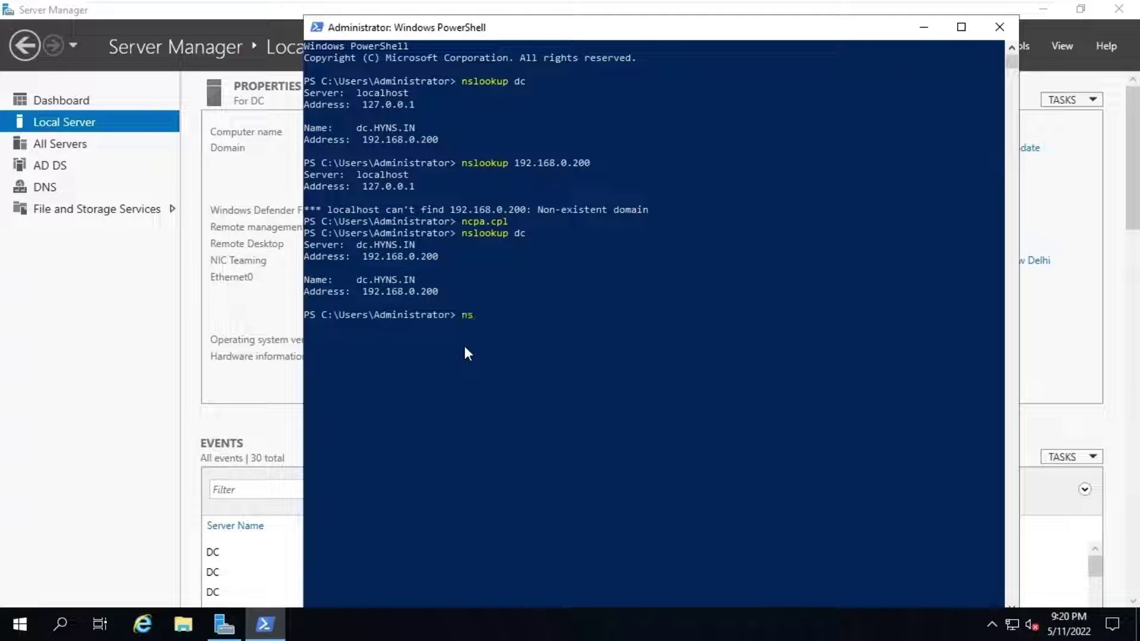
text(lookup 192.168.0.200)
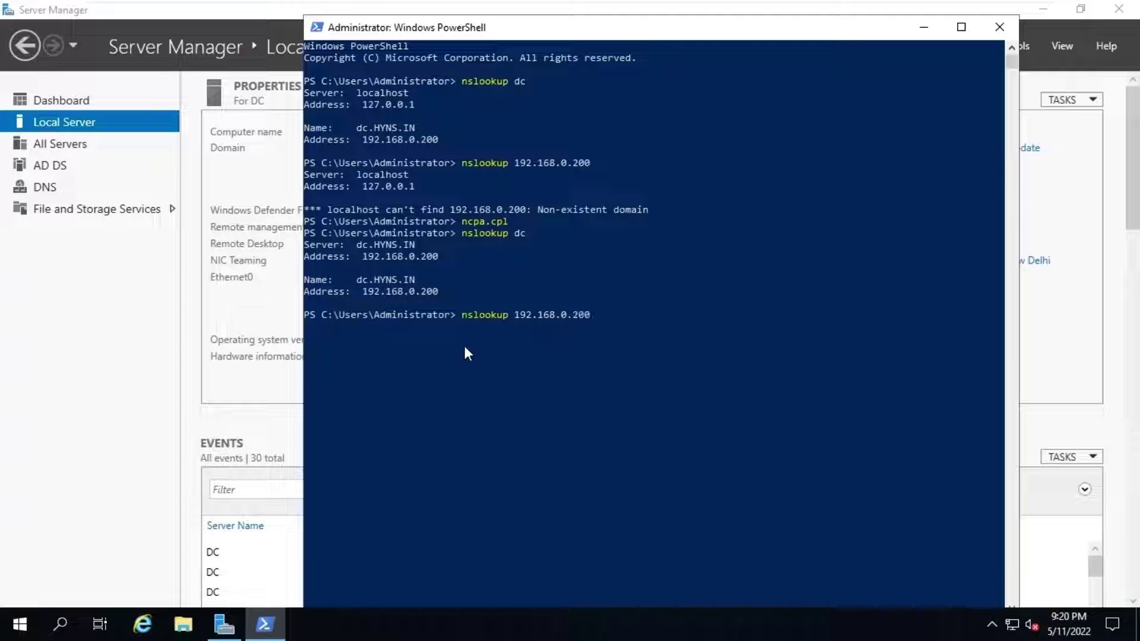
key(Return)
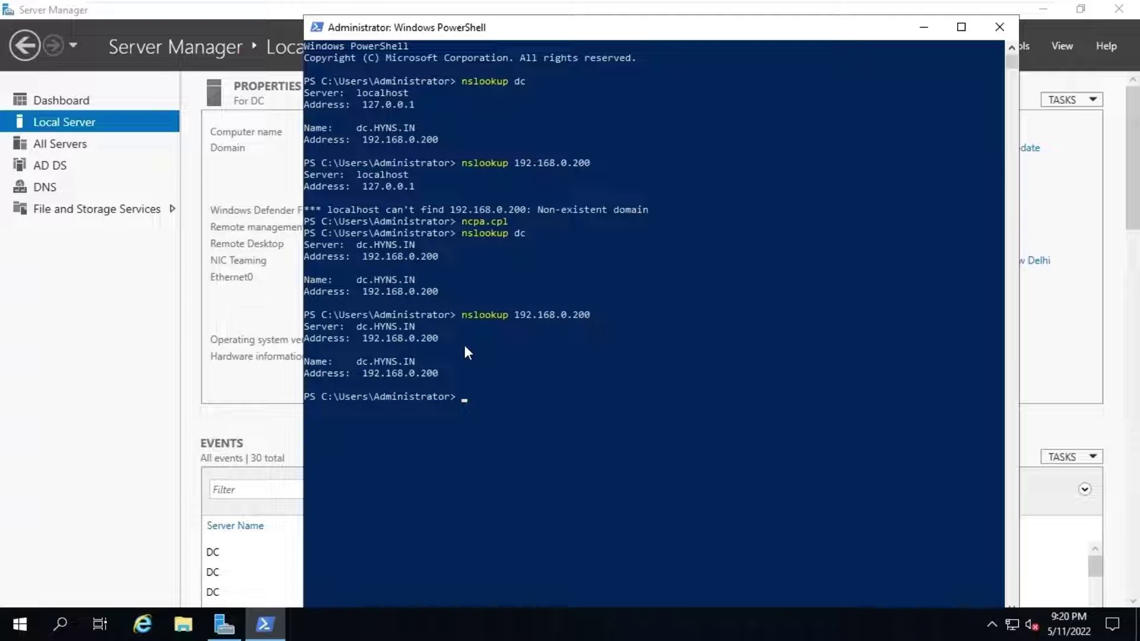
drag(361, 374, 434, 370)
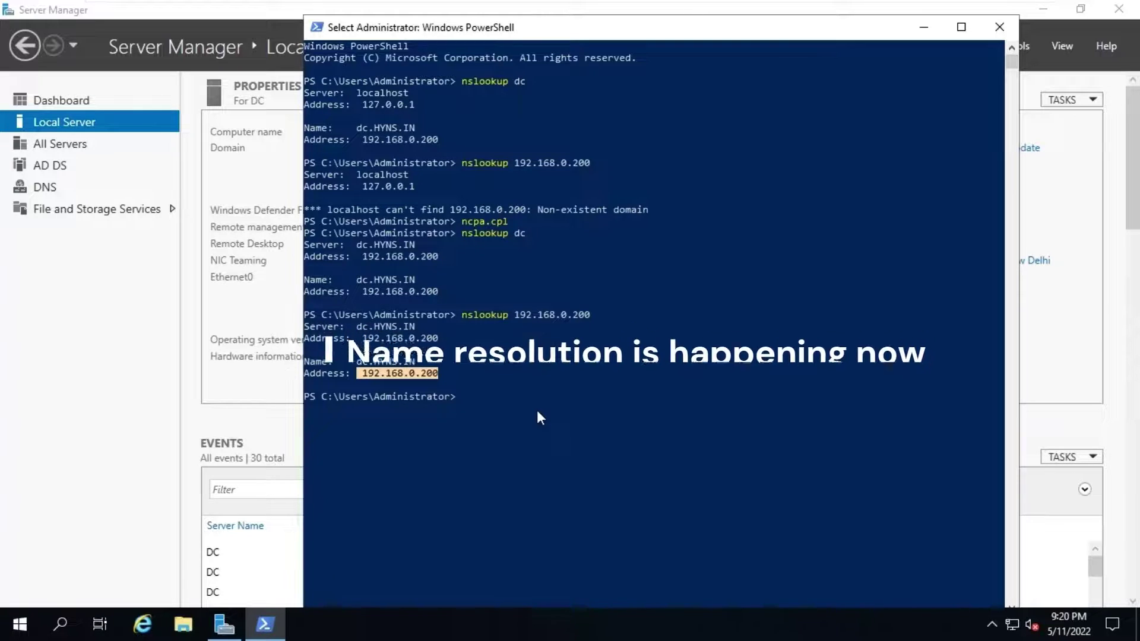
Step: Close PowerShell and start the Add Roles and Features wizard as a role-based installation on DC.HYNS.IN
click(998, 27)
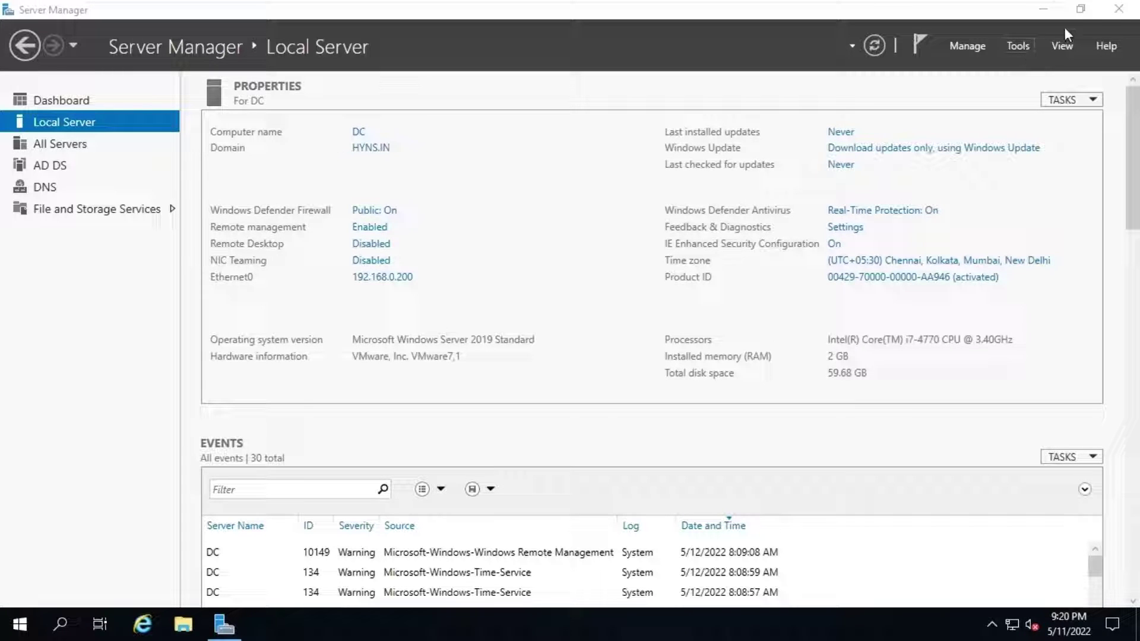
click(1018, 46)
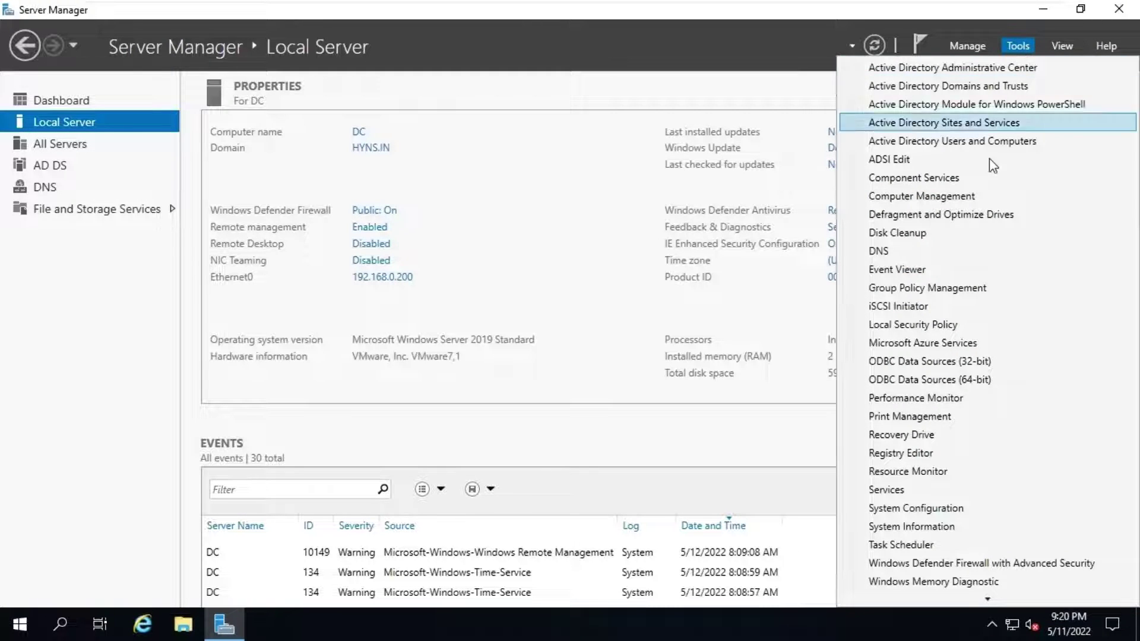
click(568, 191)
click(43, 101)
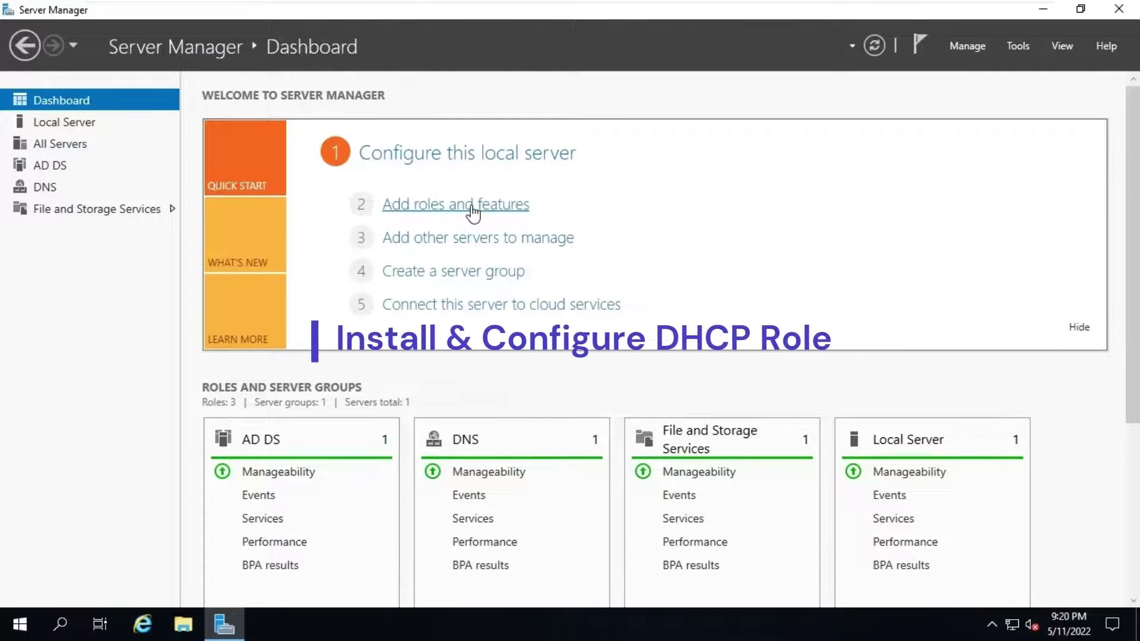
click(472, 206)
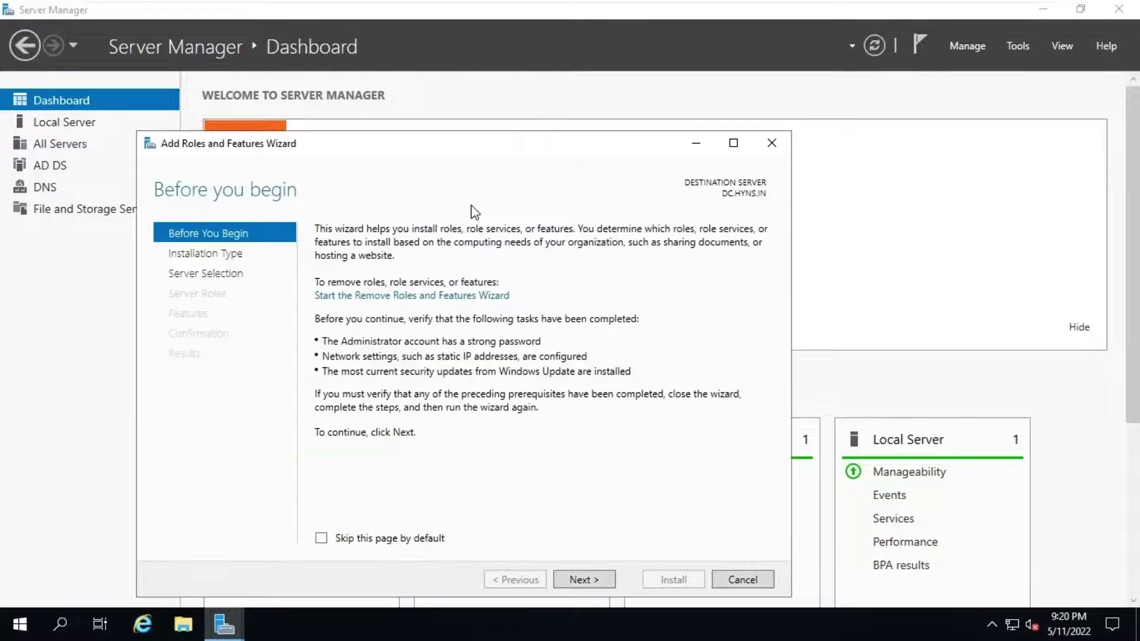
click(576, 579)
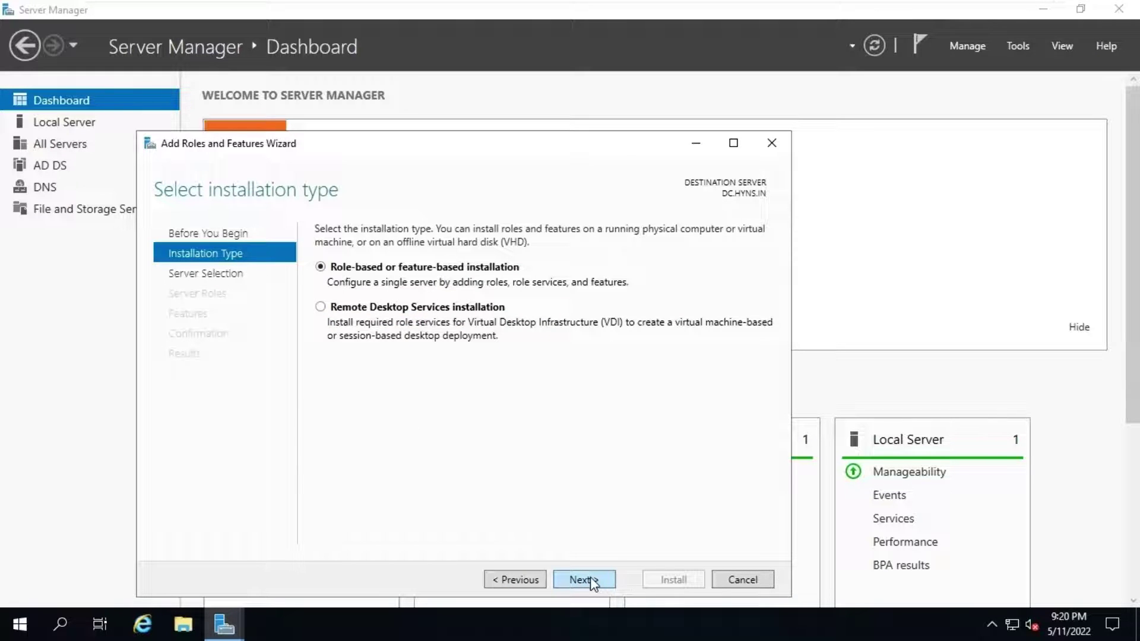
click(592, 580)
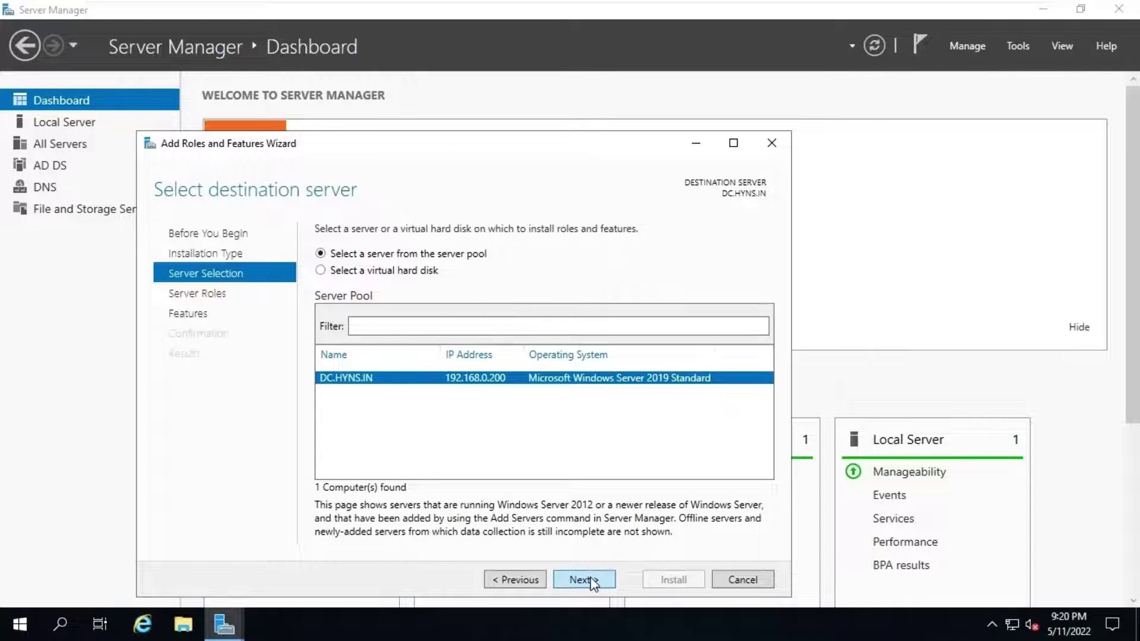
click(592, 581)
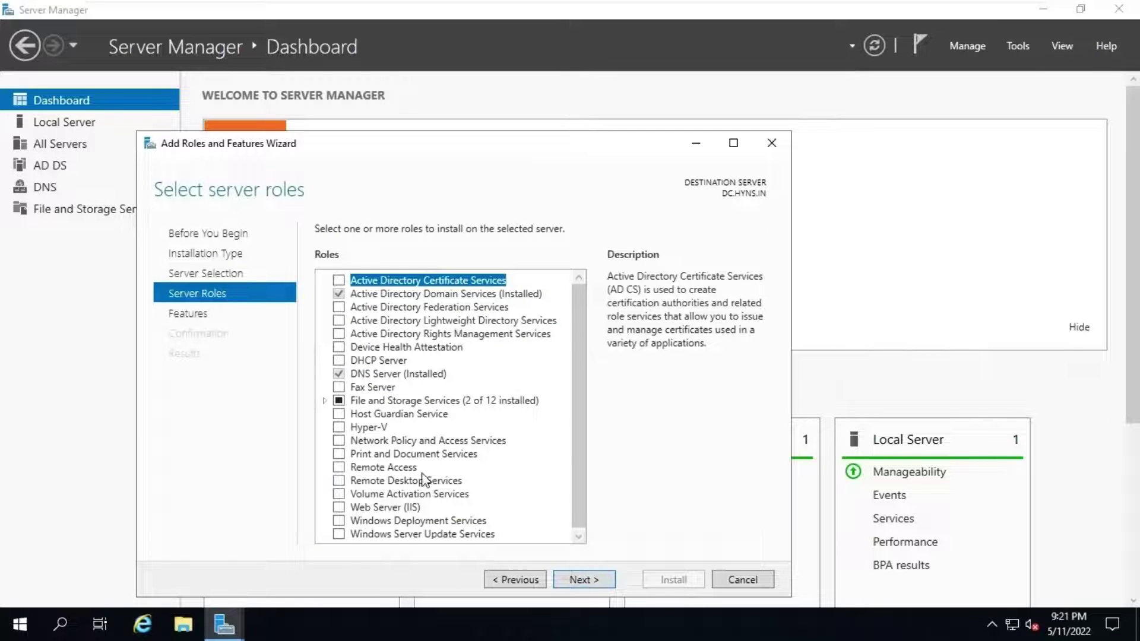
Step: Select the DHCP Server role with its management tools, skip extra features, and install
click(339, 361)
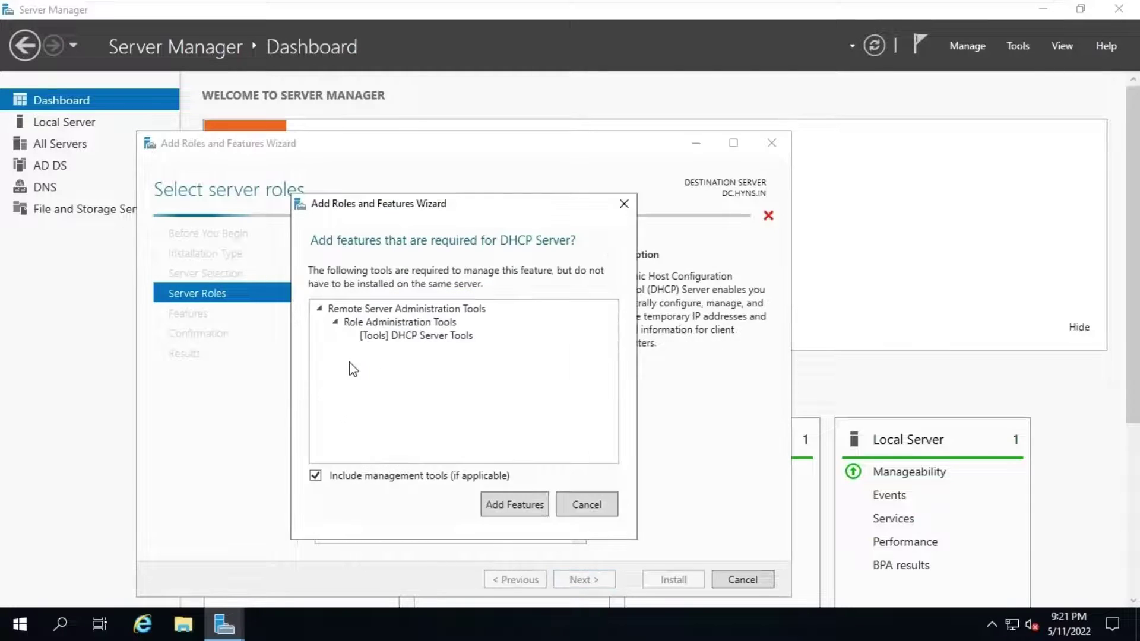
click(522, 506)
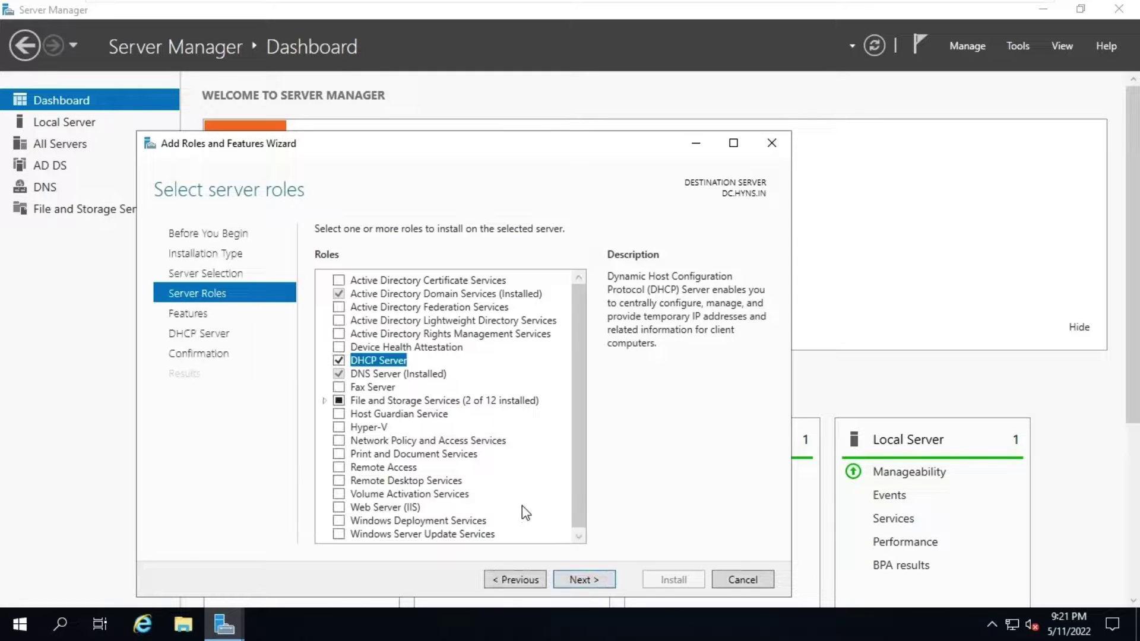
click(593, 584)
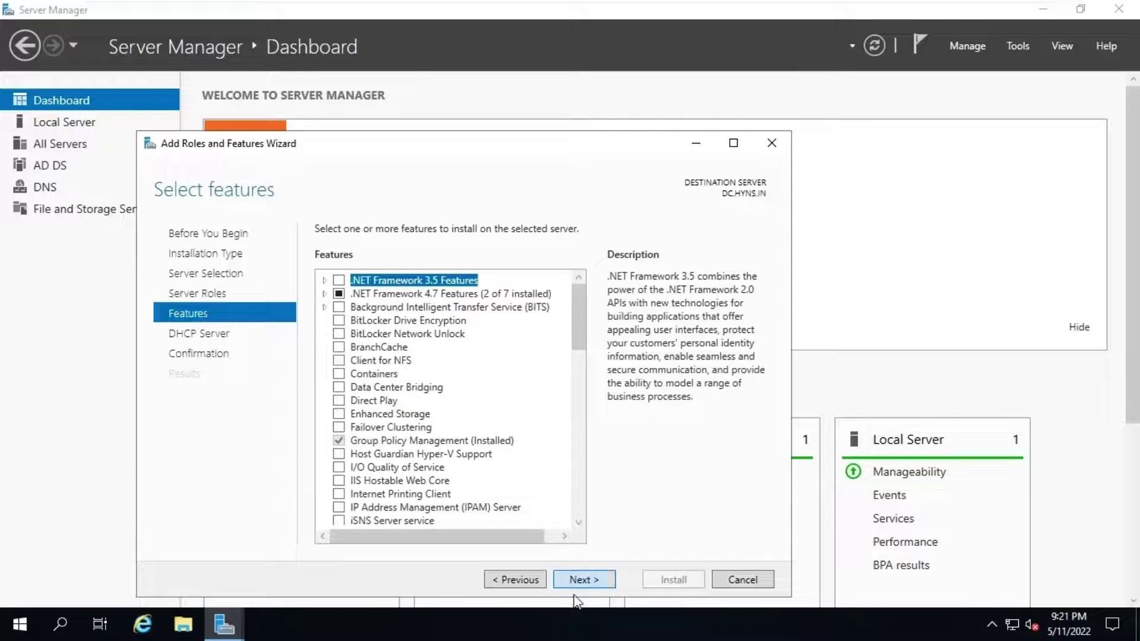
click(598, 586)
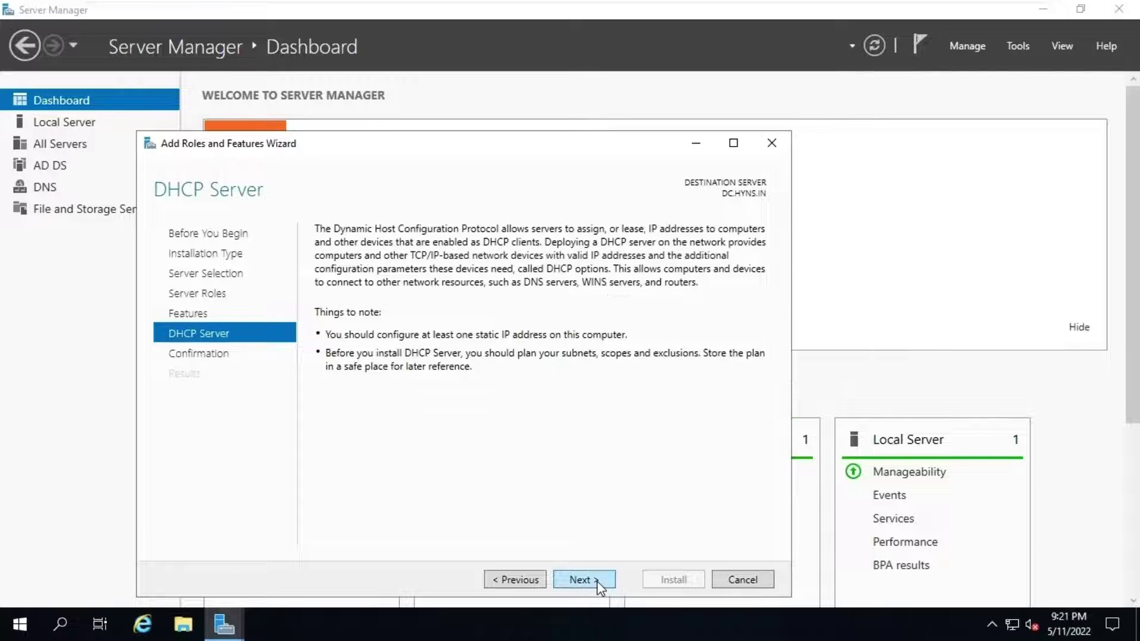
click(597, 585)
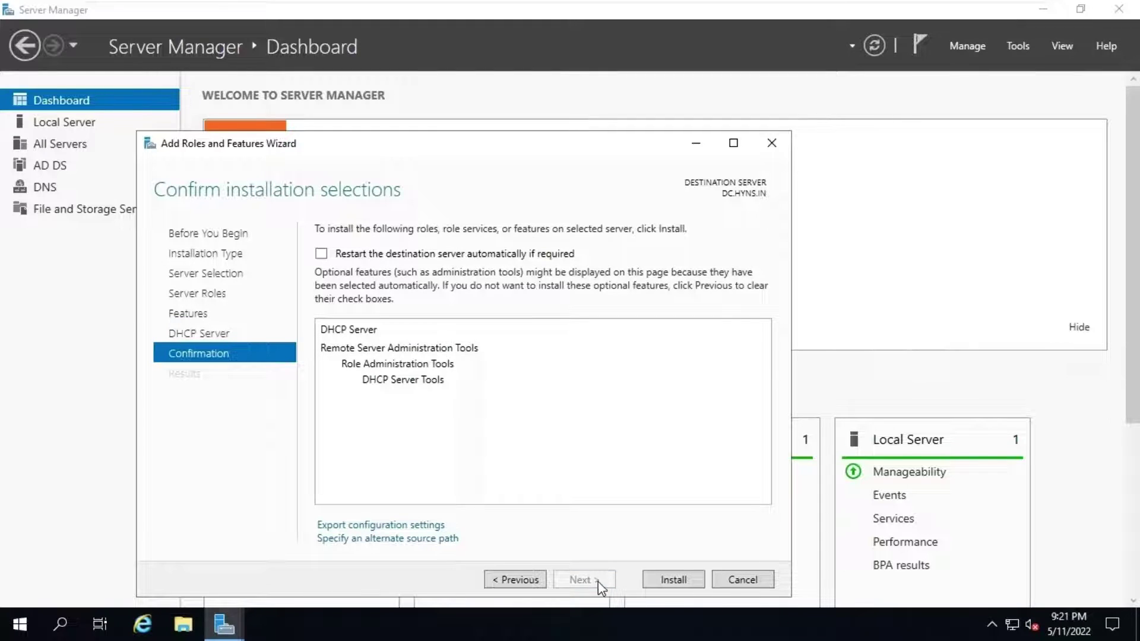
click(674, 580)
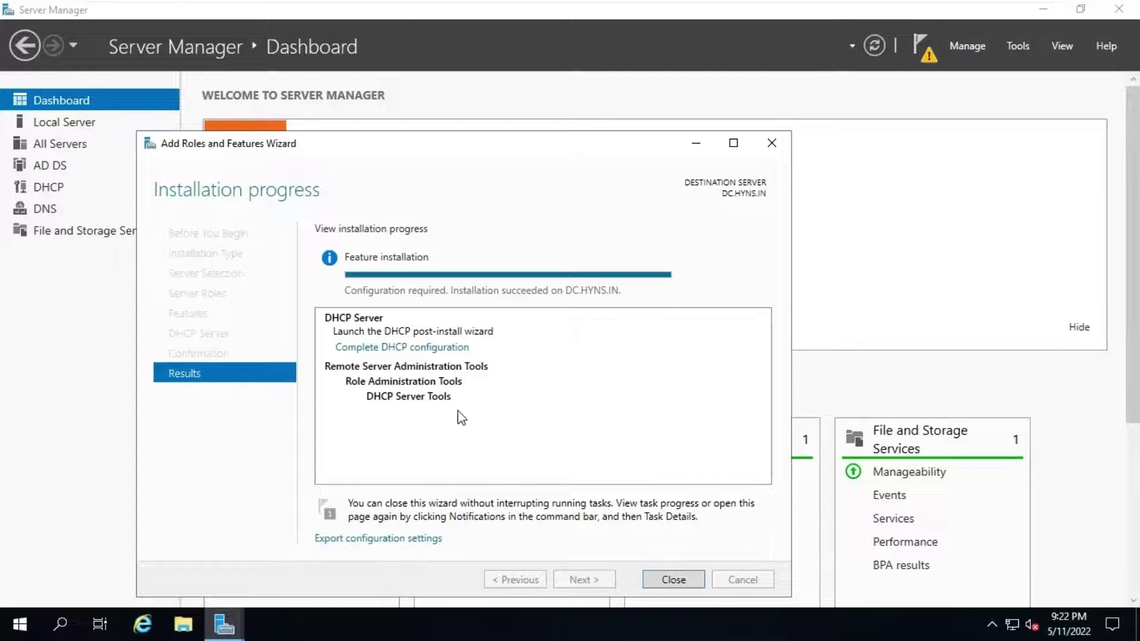
Step: Run the DHCP post-install configuration to create security groups and authorize the server, then close both wizards
click(440, 349)
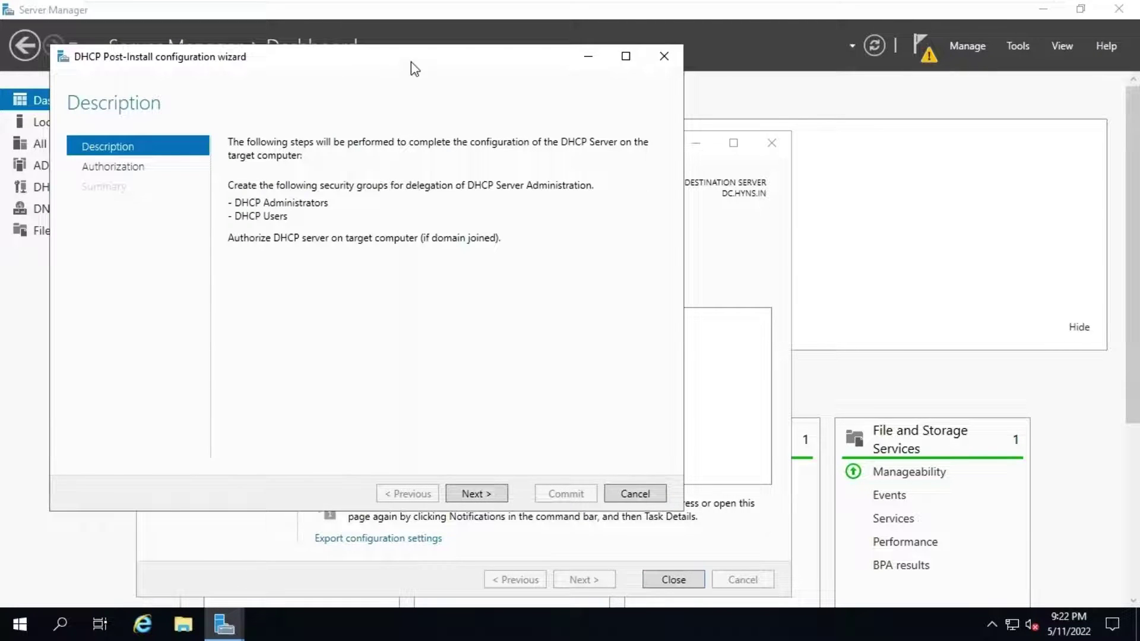
drag(411, 58, 660, 53)
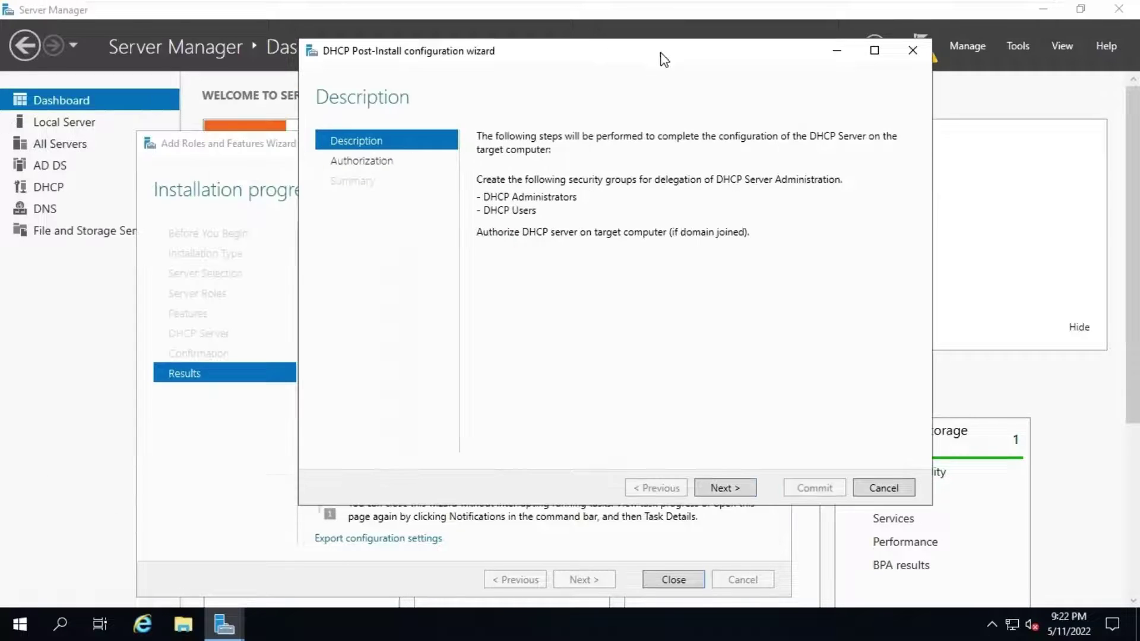
click(719, 494)
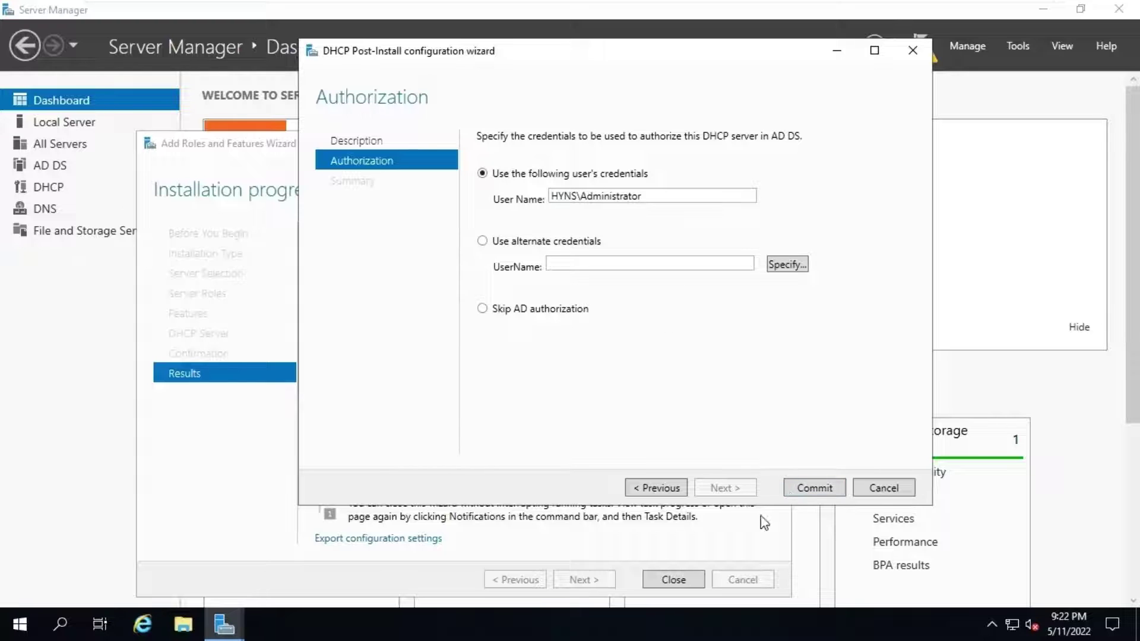
click(804, 490)
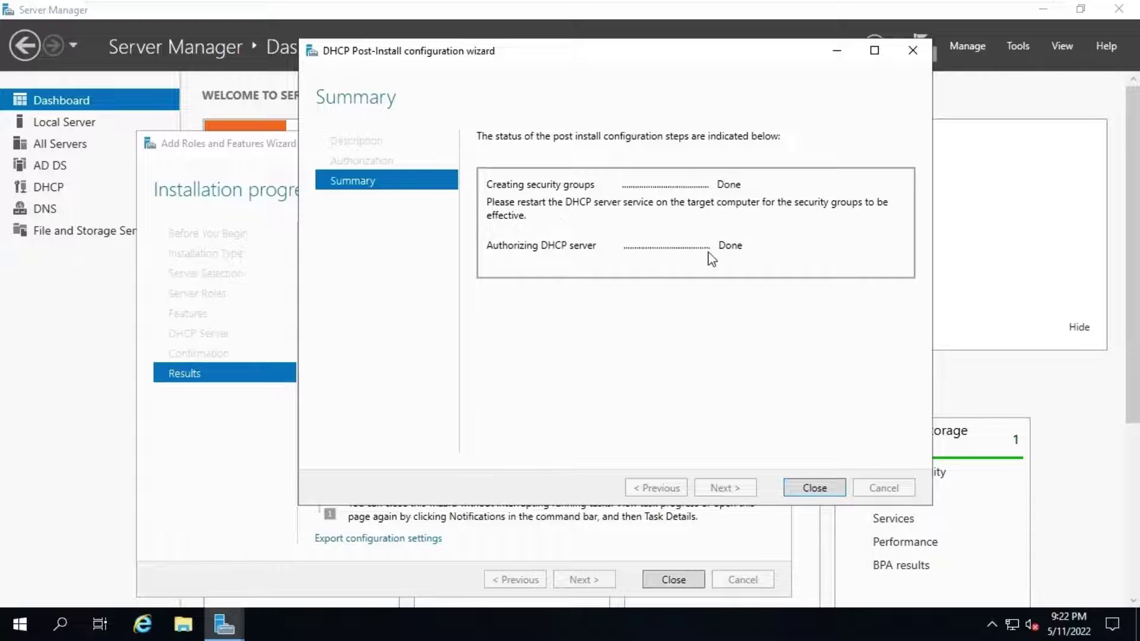
click(822, 489)
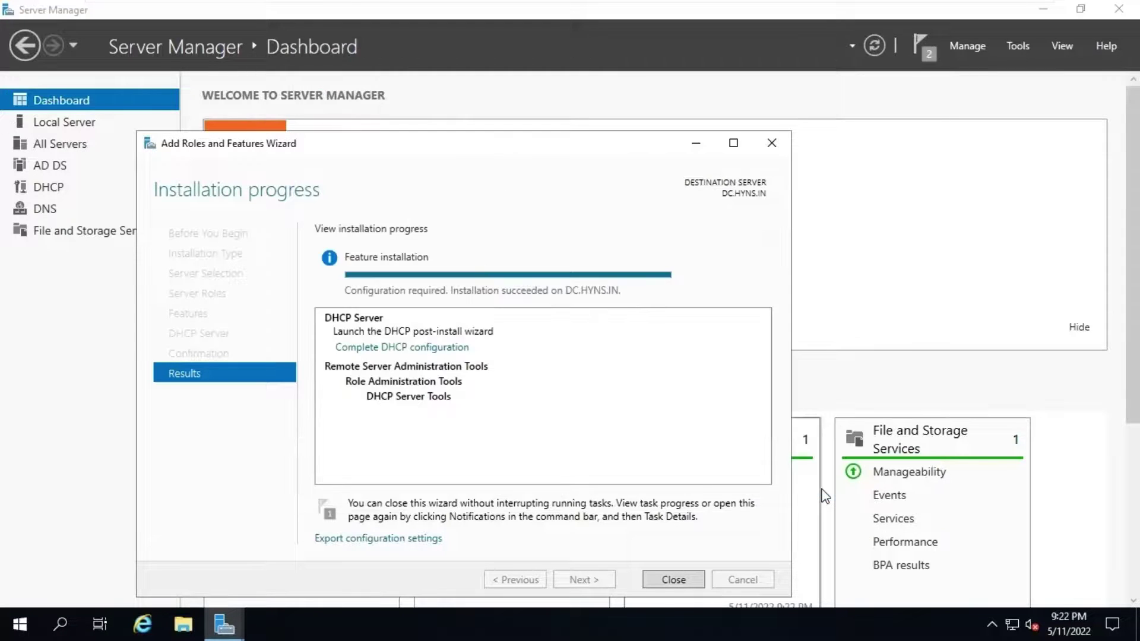
click(672, 583)
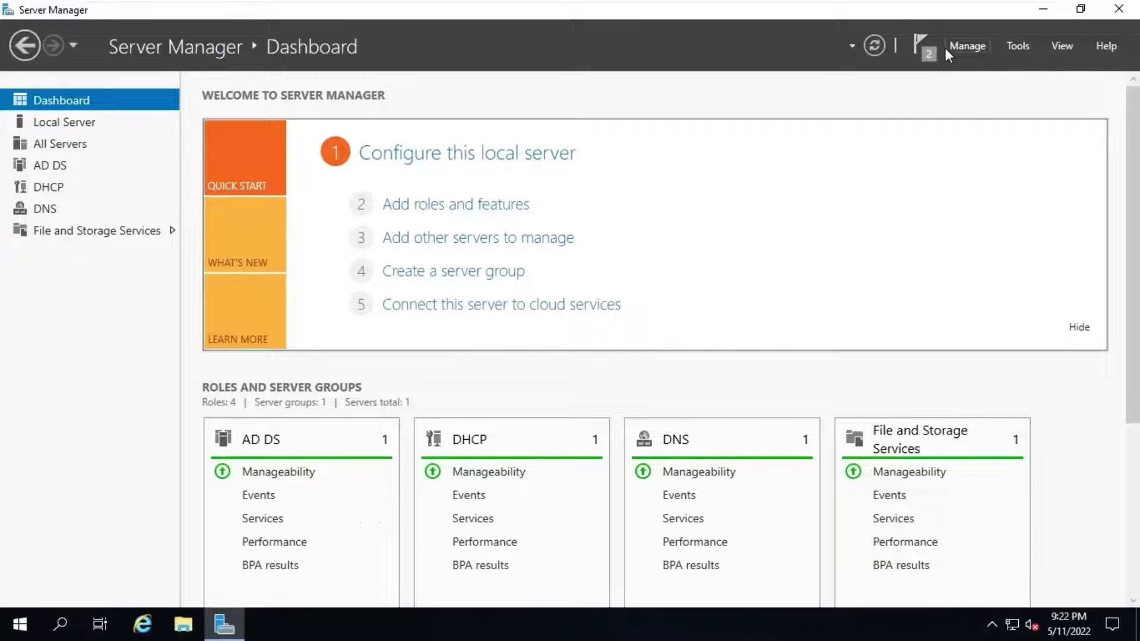
Step: Launch the DHCP console full-screen, expand dc.hyns.in and its IPv4 node, and bring up IPv4's actions
click(1017, 46)
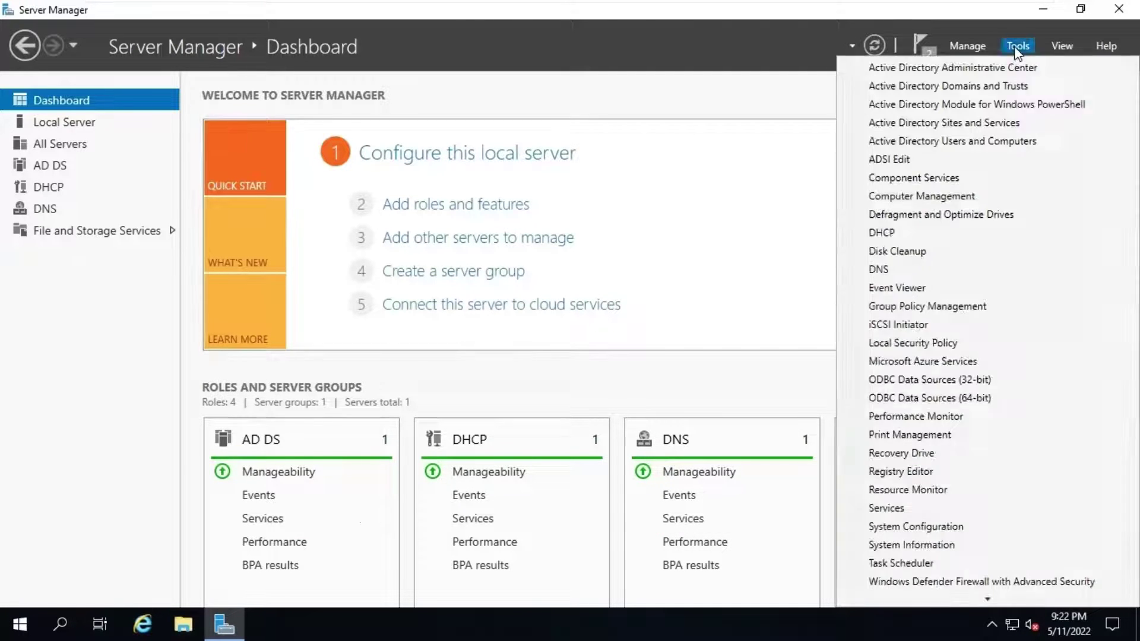
click(934, 238)
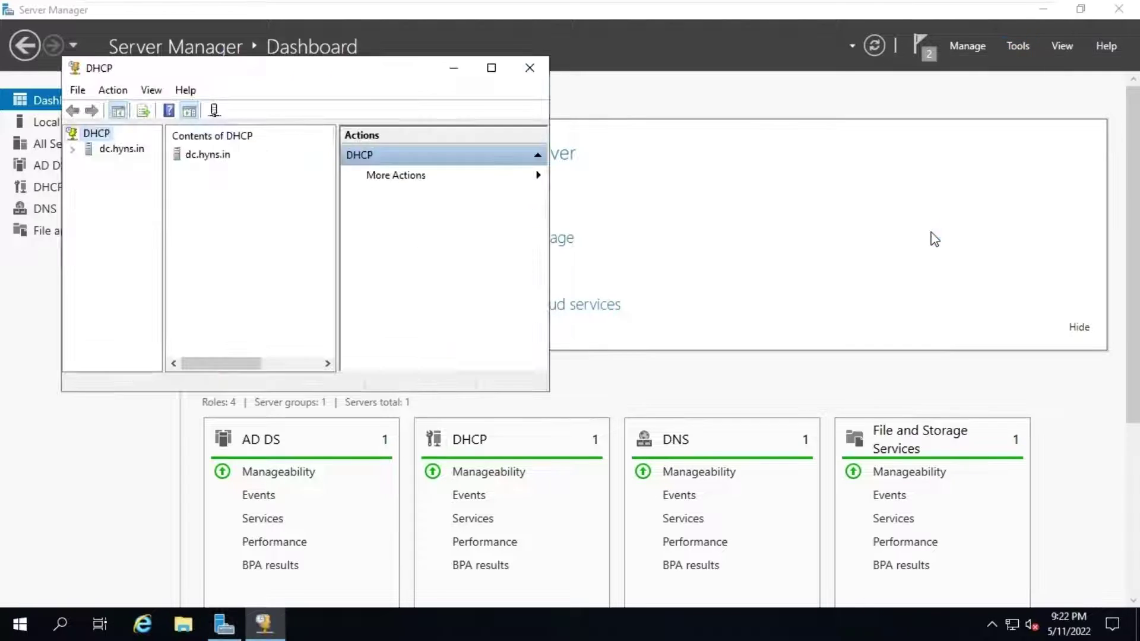
click(491, 68)
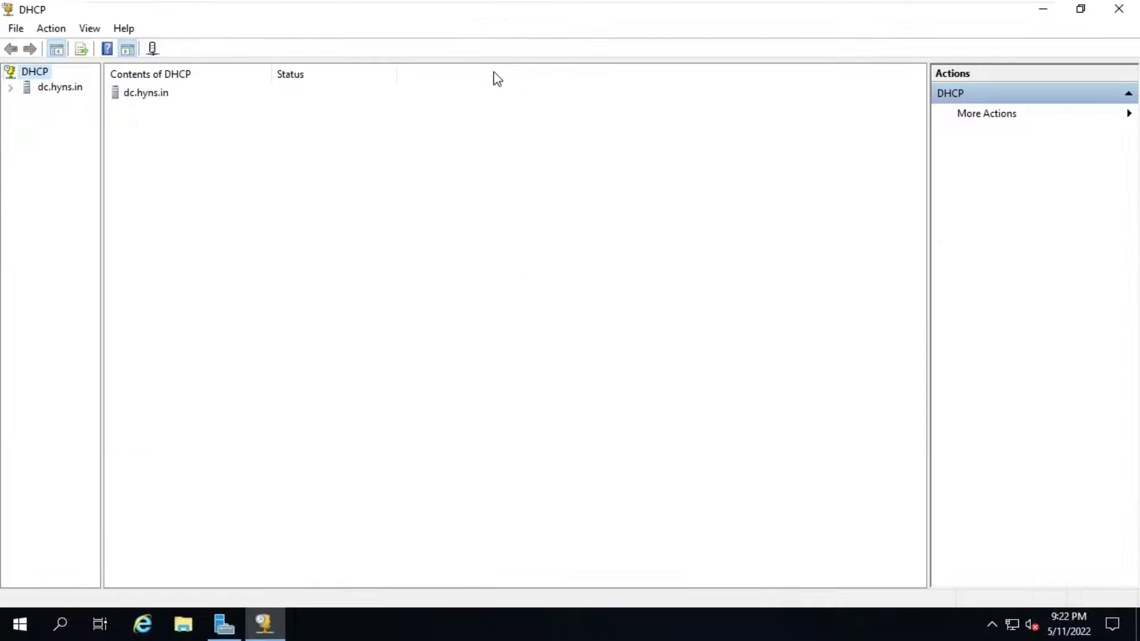
click(11, 89)
click(27, 102)
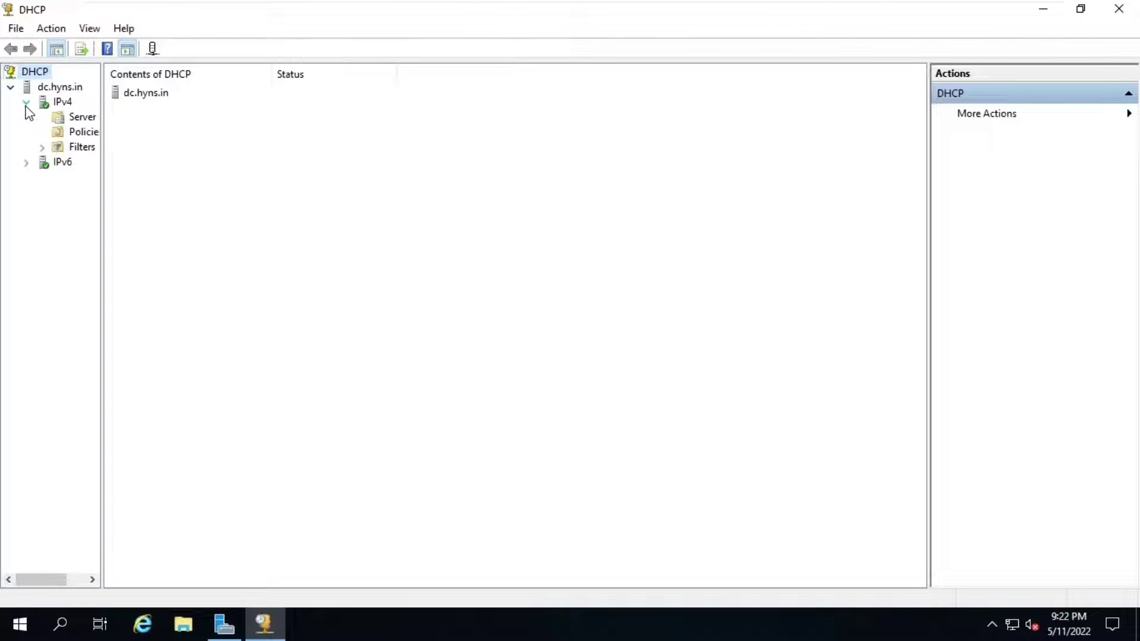
drag(101, 160, 224, 160)
click(66, 105)
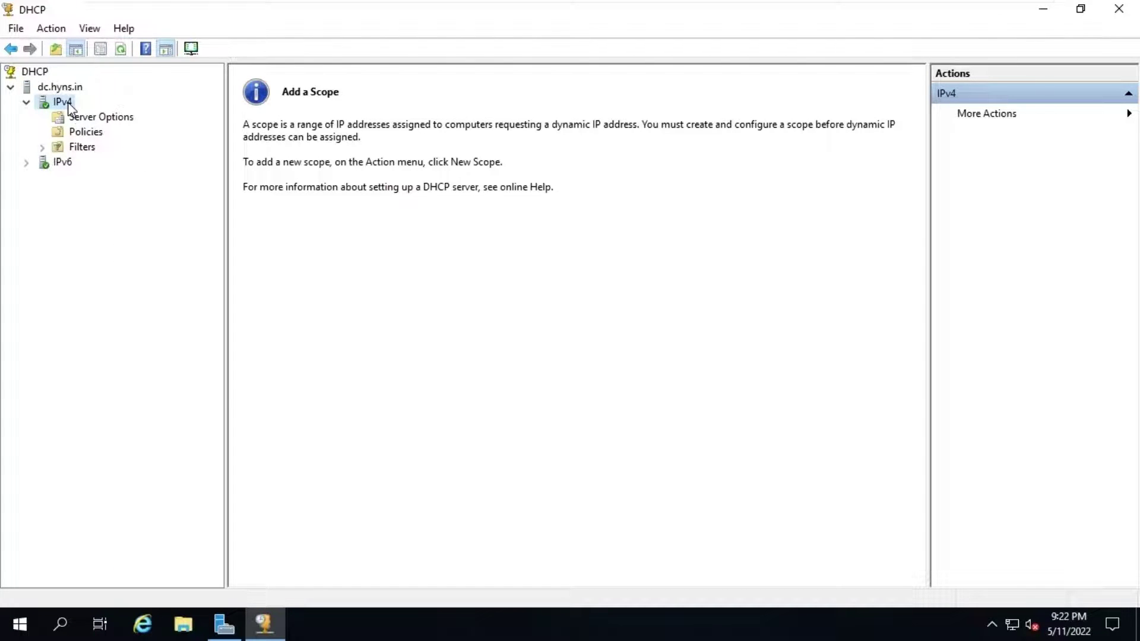
right_click(68, 104)
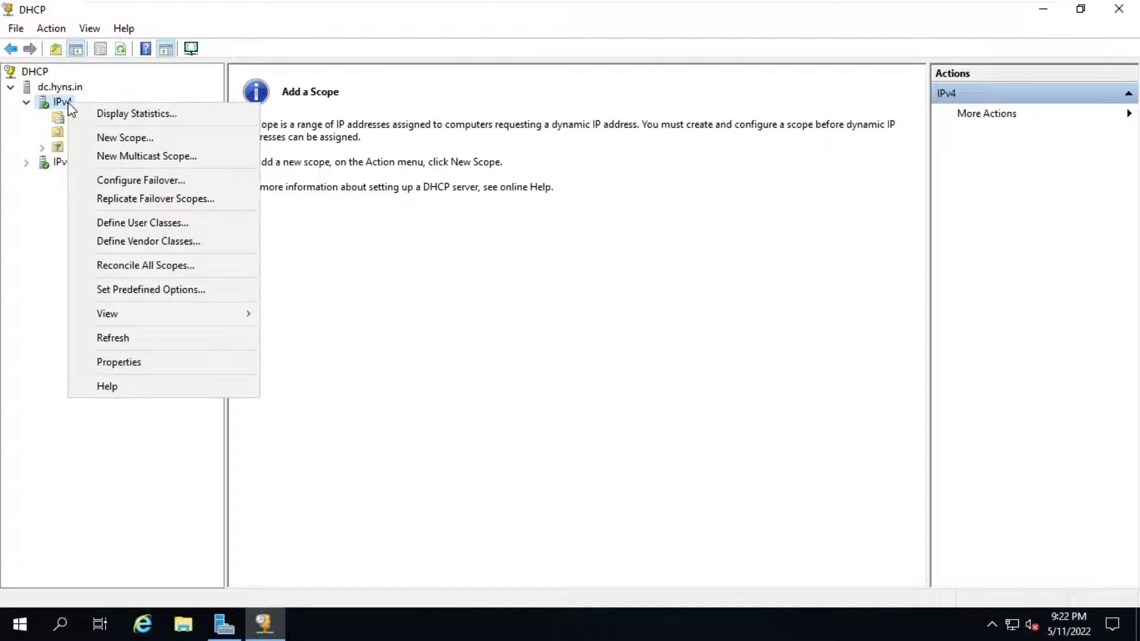
Step: Start a New Scope named 'LAB IP Assignment', reusing the same text as its description
click(186, 138)
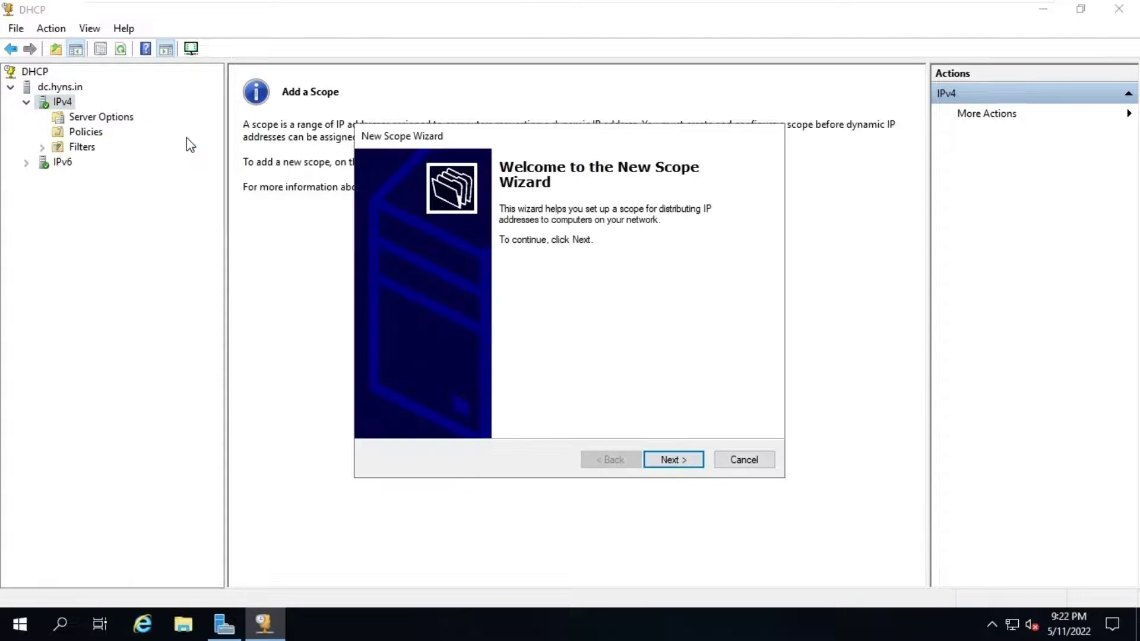
click(683, 459)
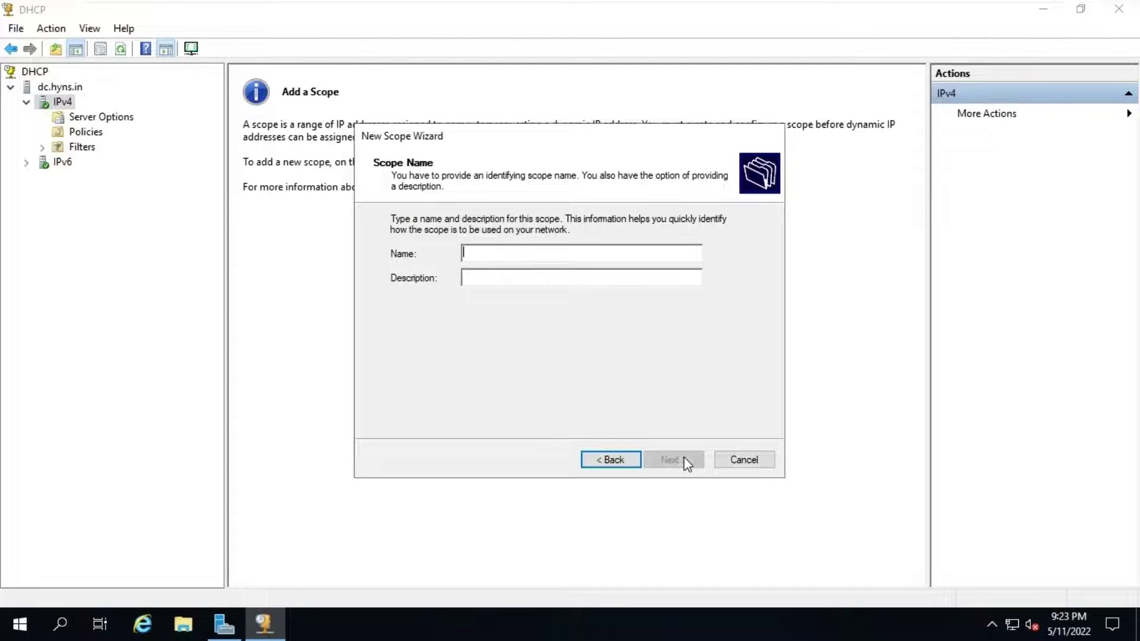
text(LAB)
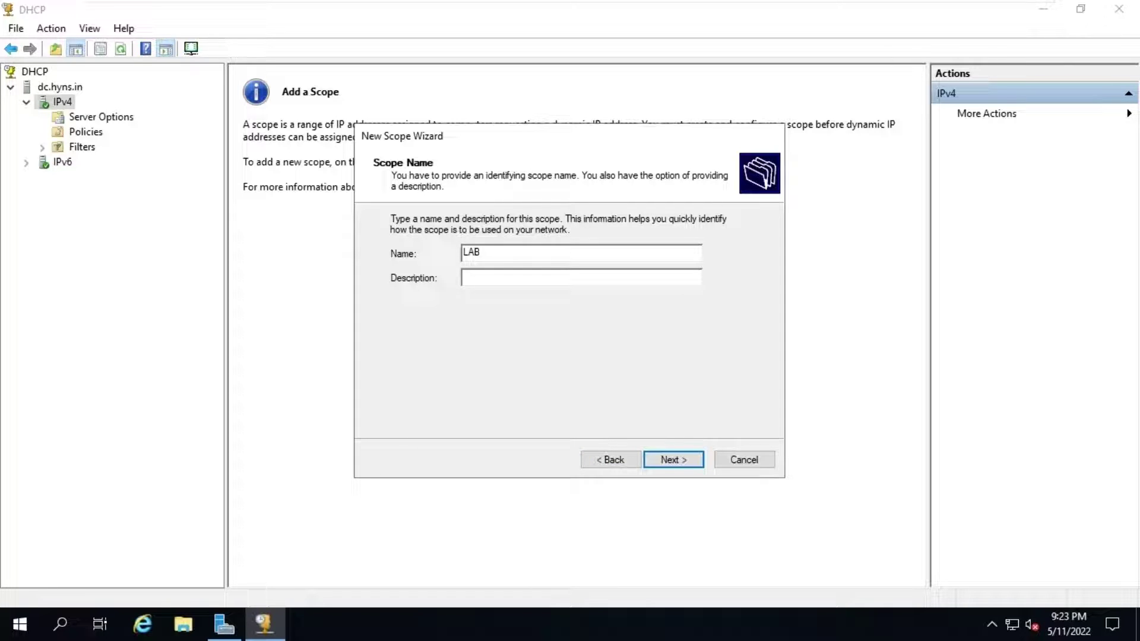
text( IP Assignment)
drag(539, 253, 412, 248)
key(ctrl+c)
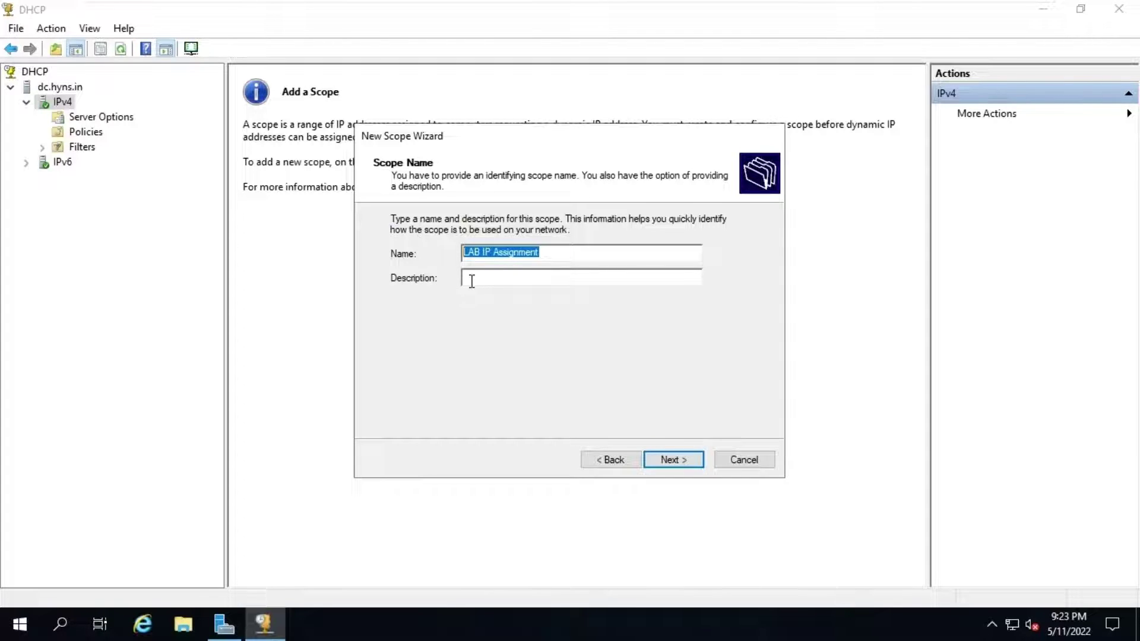
click(483, 278)
key(ctrl+v)
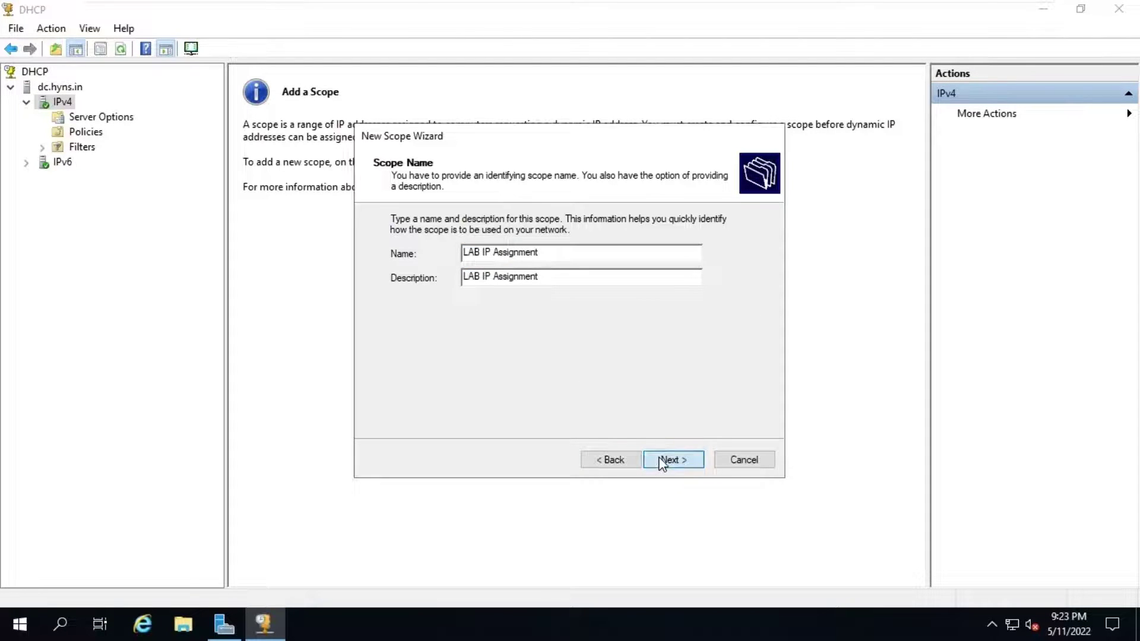
click(661, 460)
Step: Set range 192.168.0.230–192.168.0.250 with mask 255.255.255.0, no exclusions, default lease duration
text(192.168.)
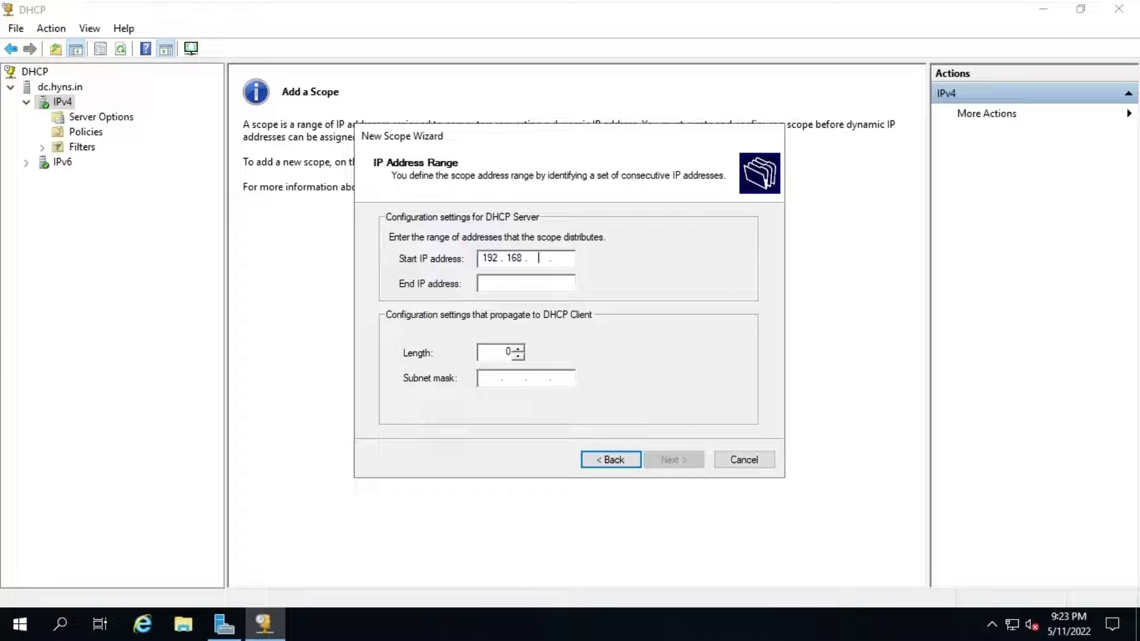
text(0.230)
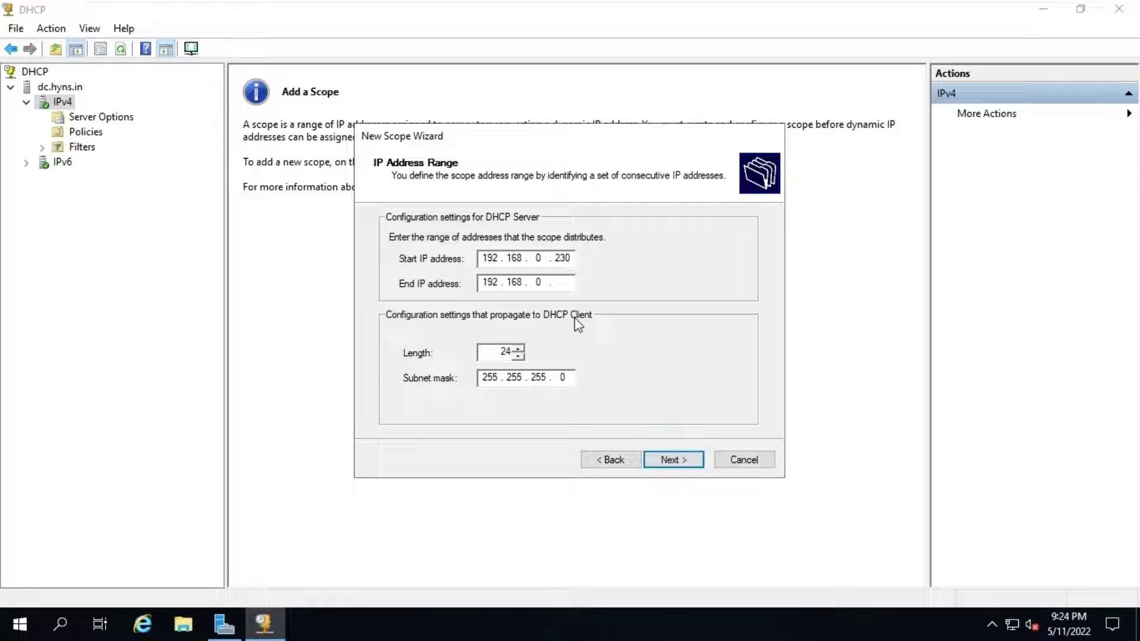
text(250)
click(658, 461)
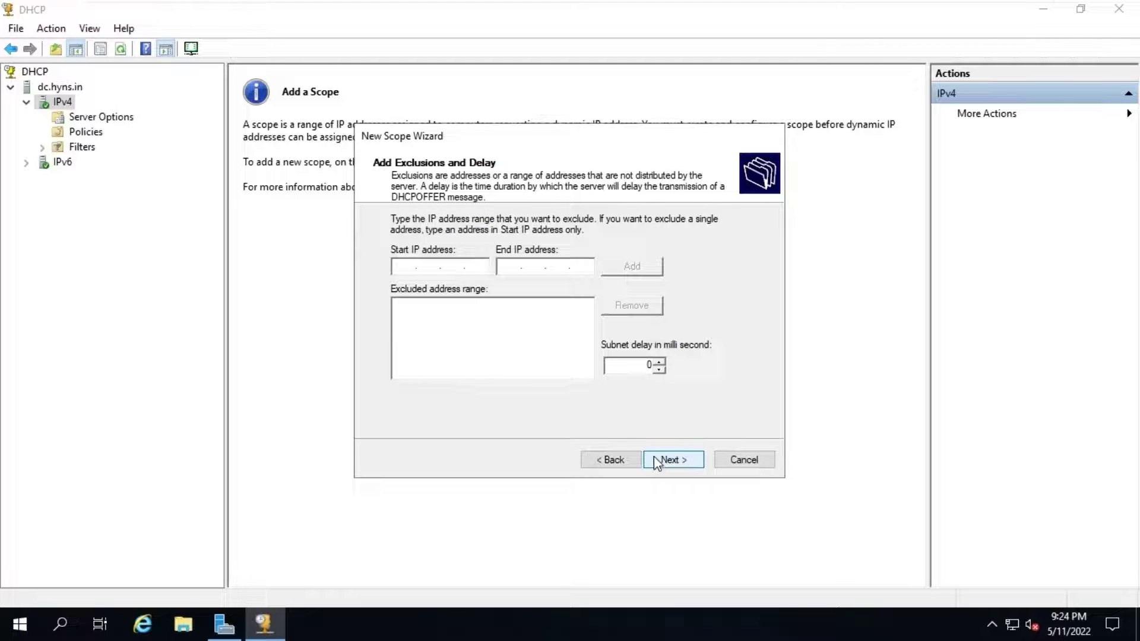
click(658, 461)
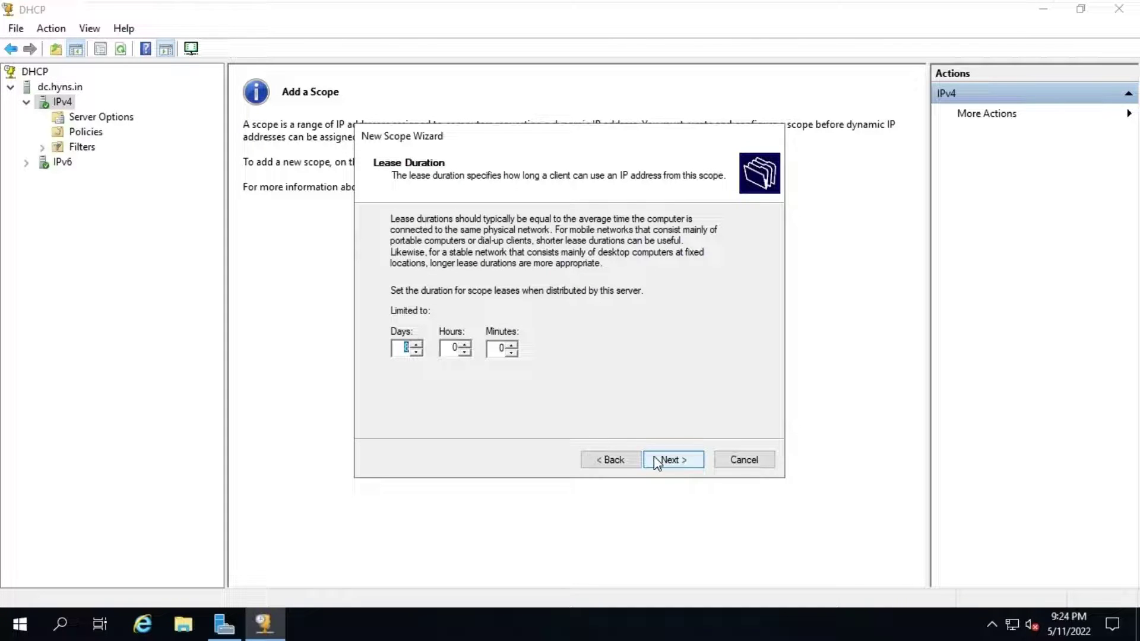
click(658, 461)
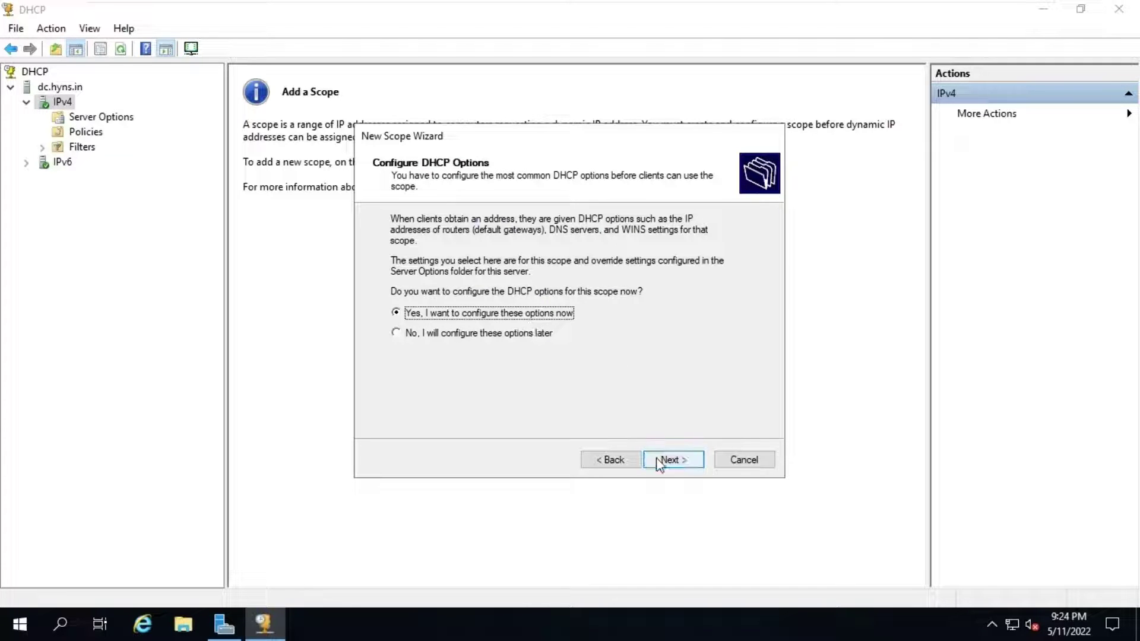
Step: Add gateway 192.168.0.1, keep domain HYNS.IN with DNS 192.168.0.200, skip WINS, and activate the scope
click(661, 460)
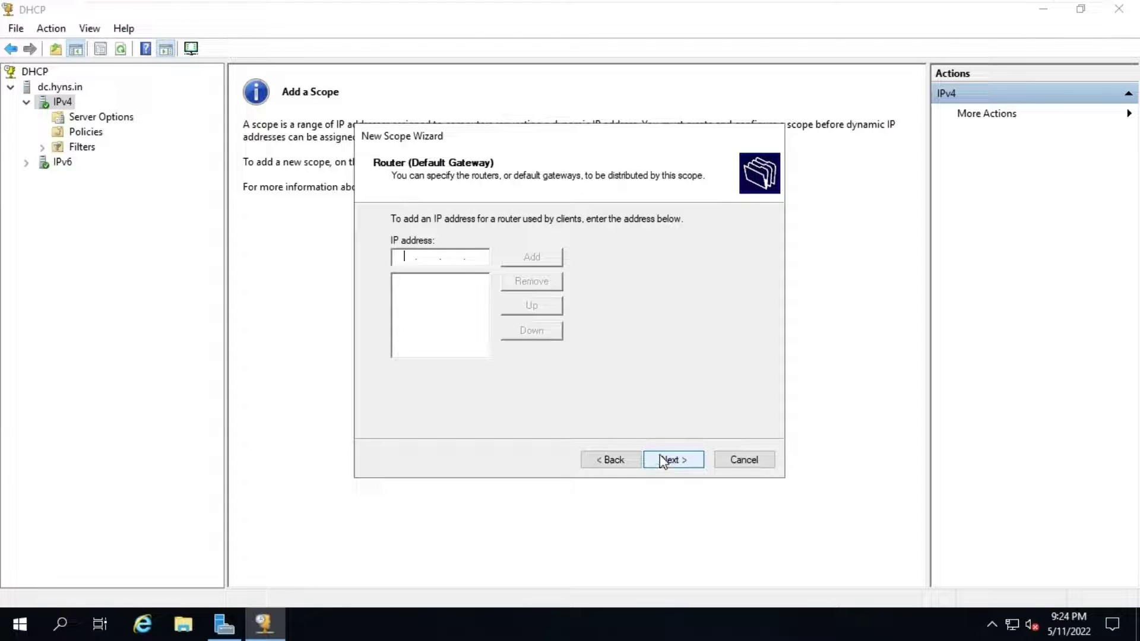
text(192 . 168 . )
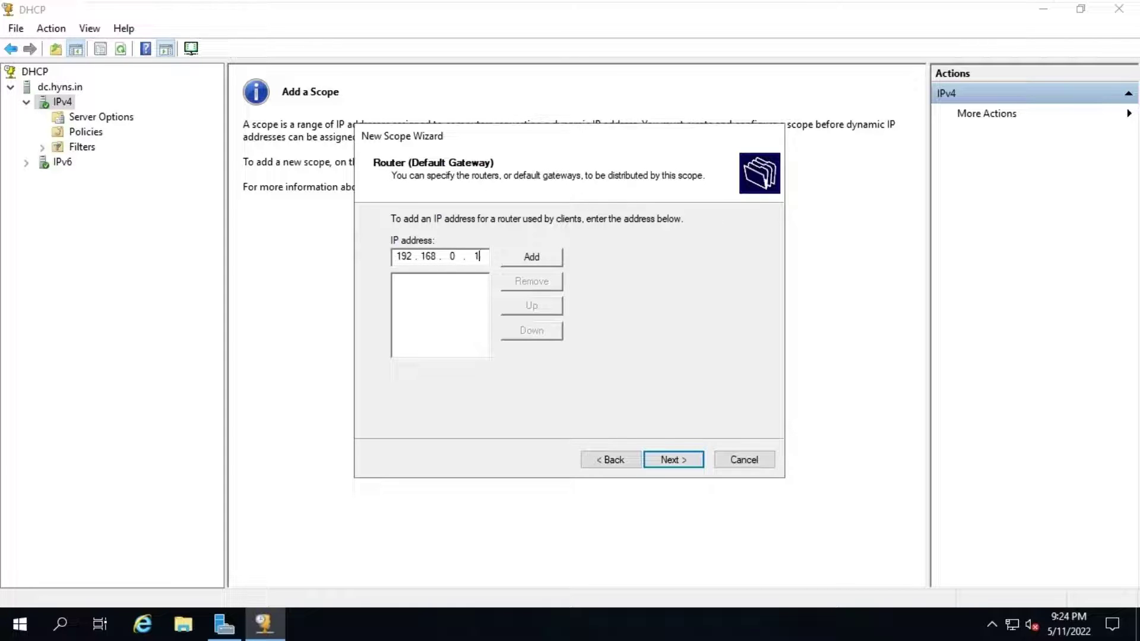
text(0 . 1)
click(540, 256)
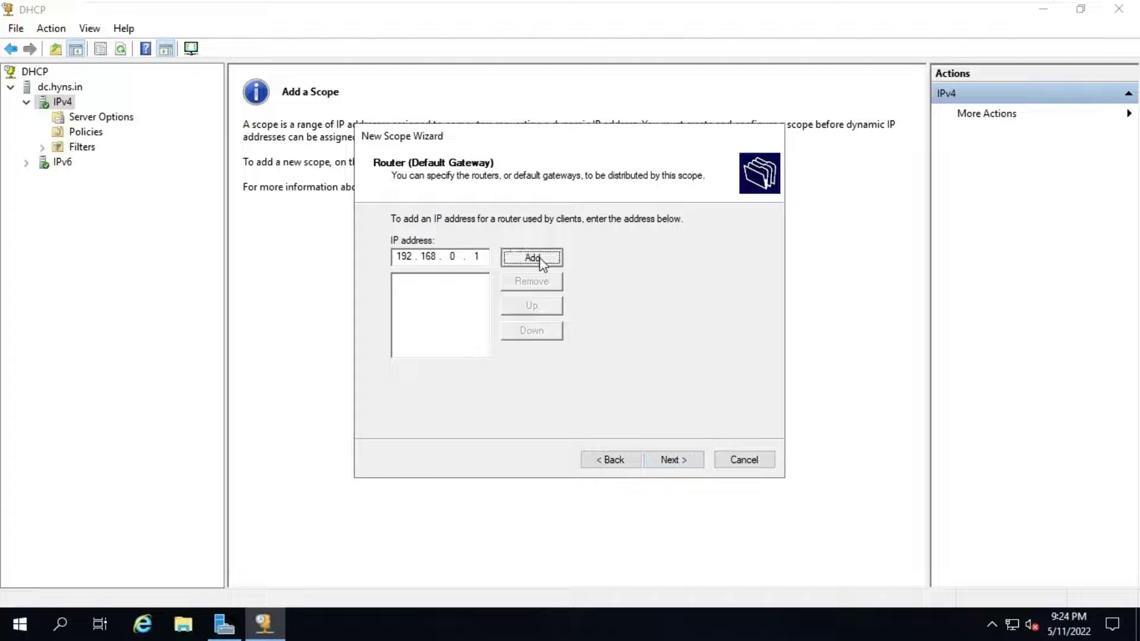
click(675, 464)
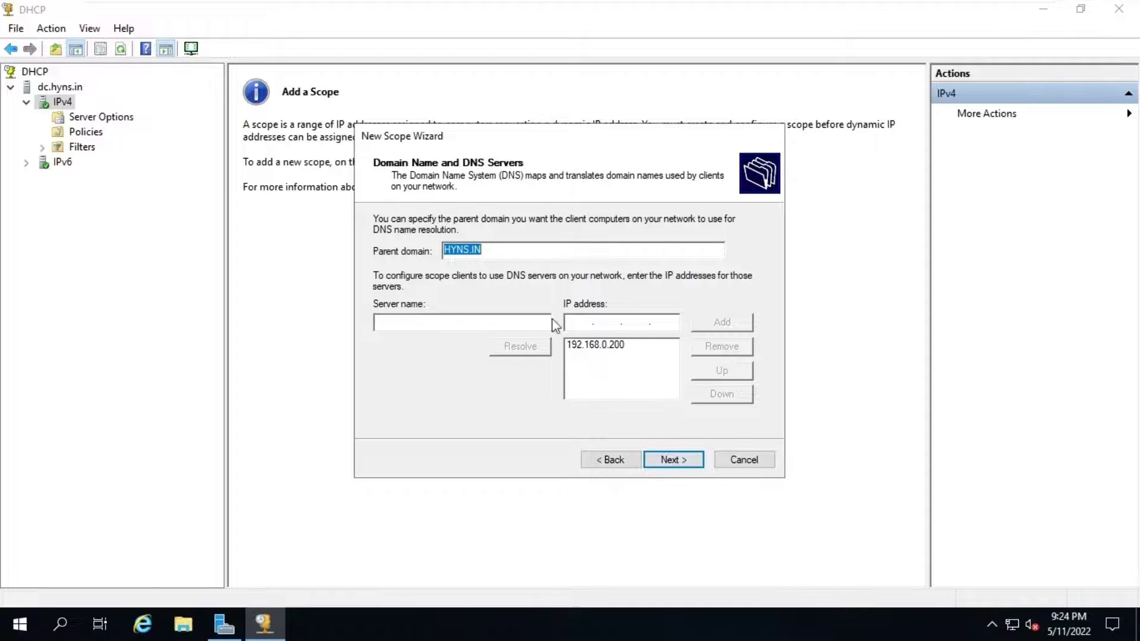
click(667, 462)
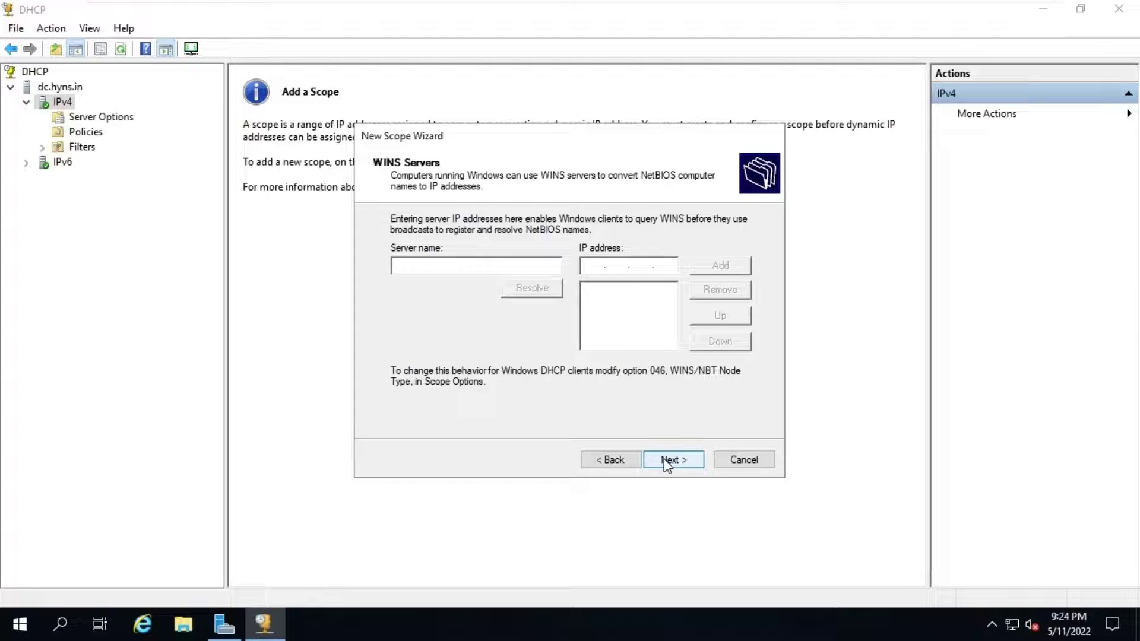
click(667, 462)
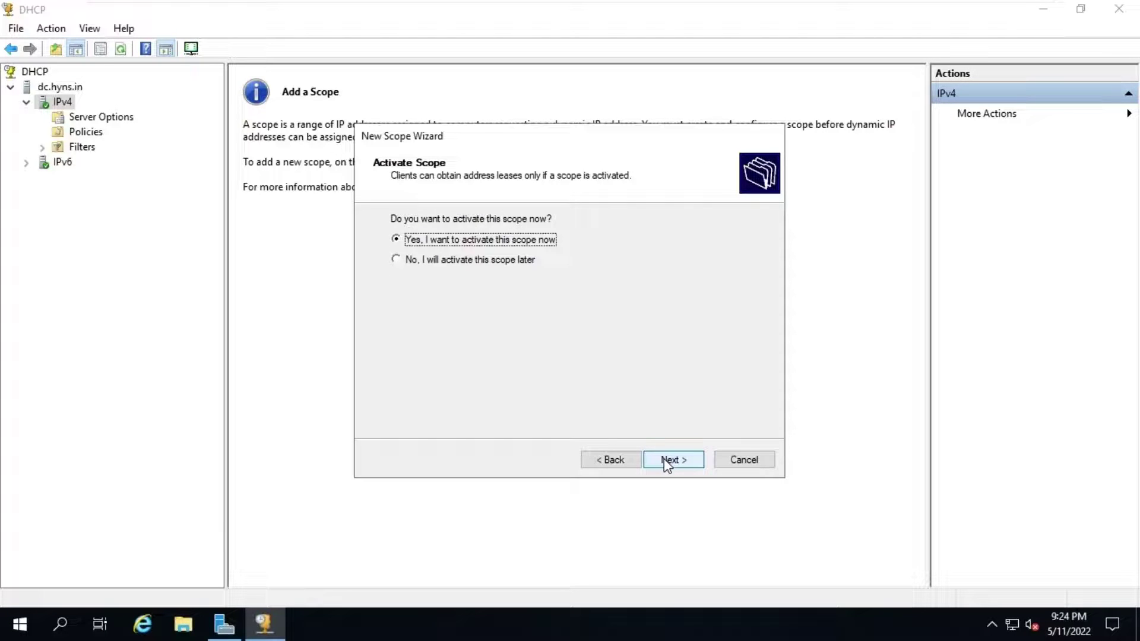
click(668, 462)
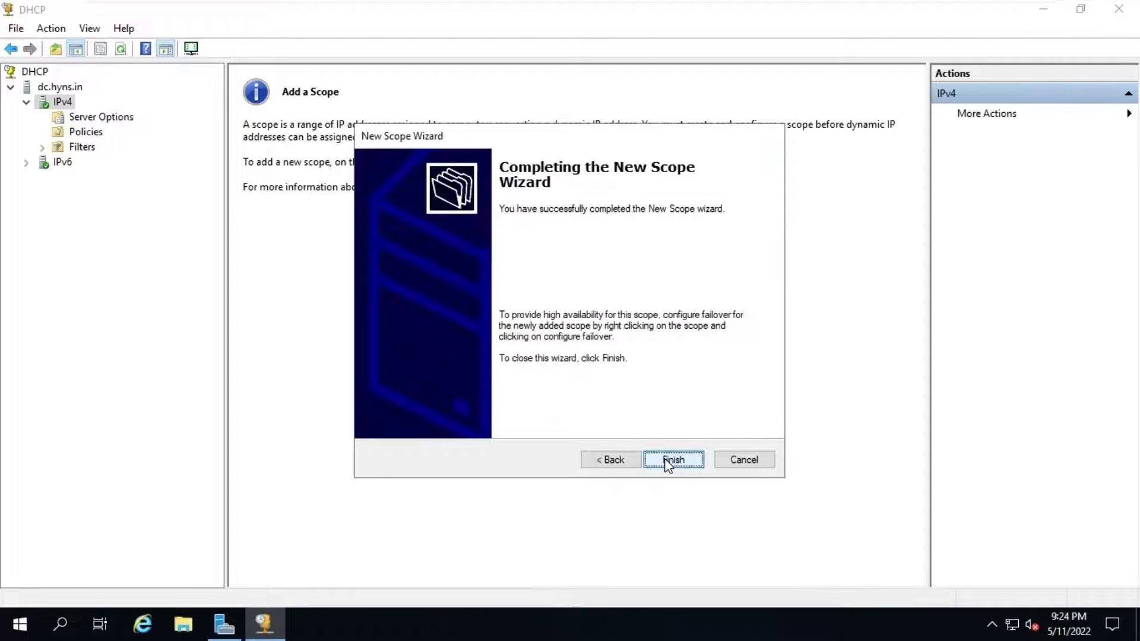
Step: Finish the wizard and inspect the scope's Address Pool, Address Leases, Reservations and Scope Options
click(669, 461)
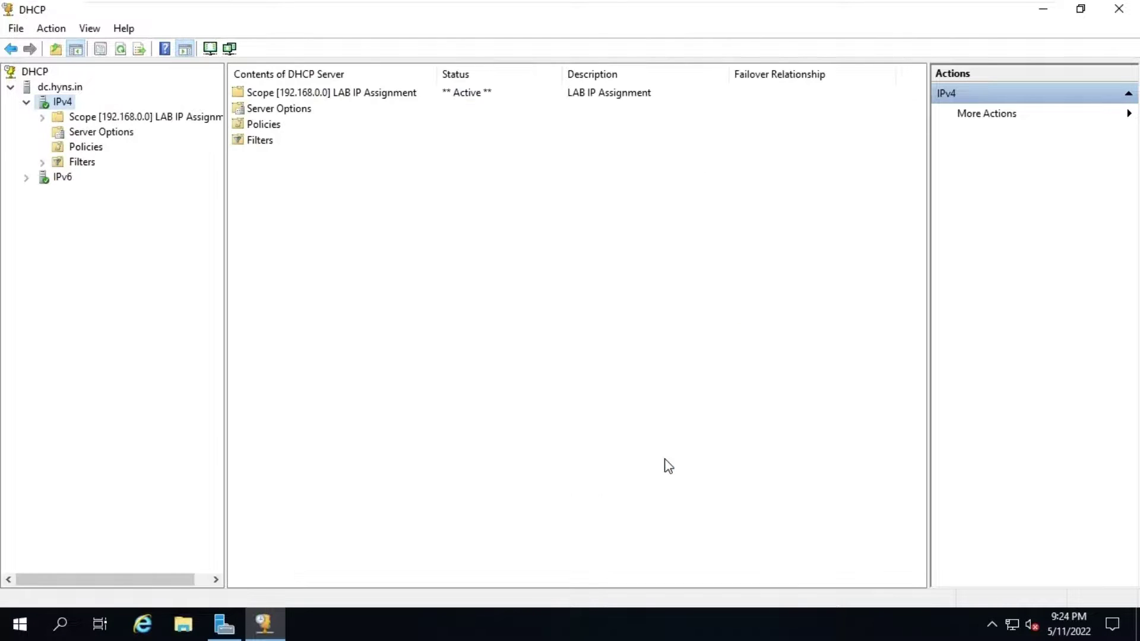
double_click(102, 118)
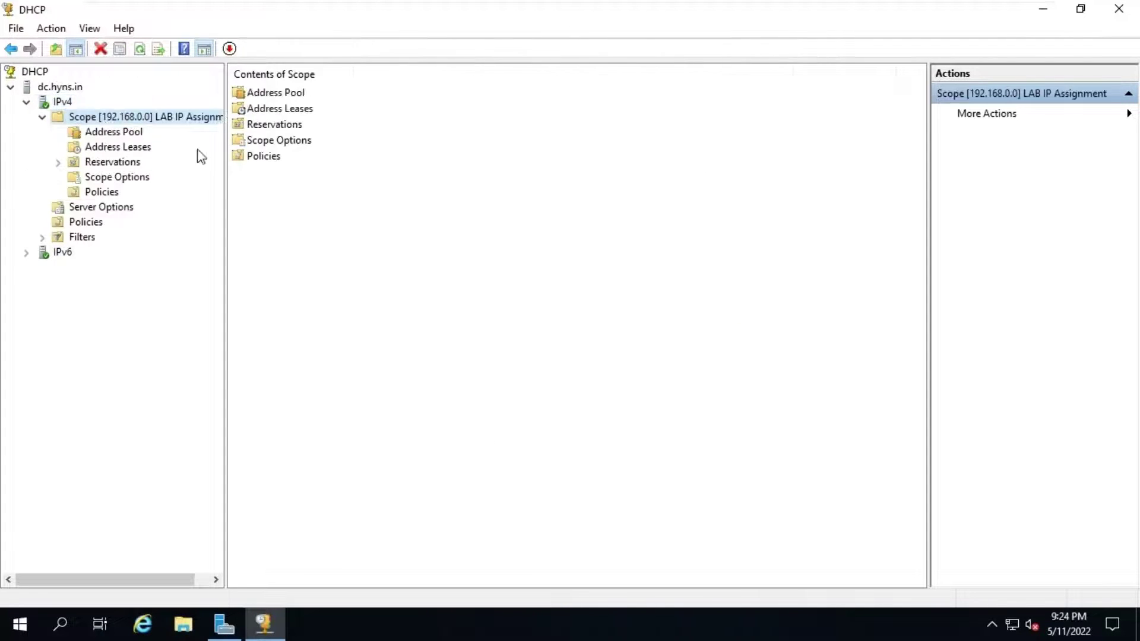
click(283, 95)
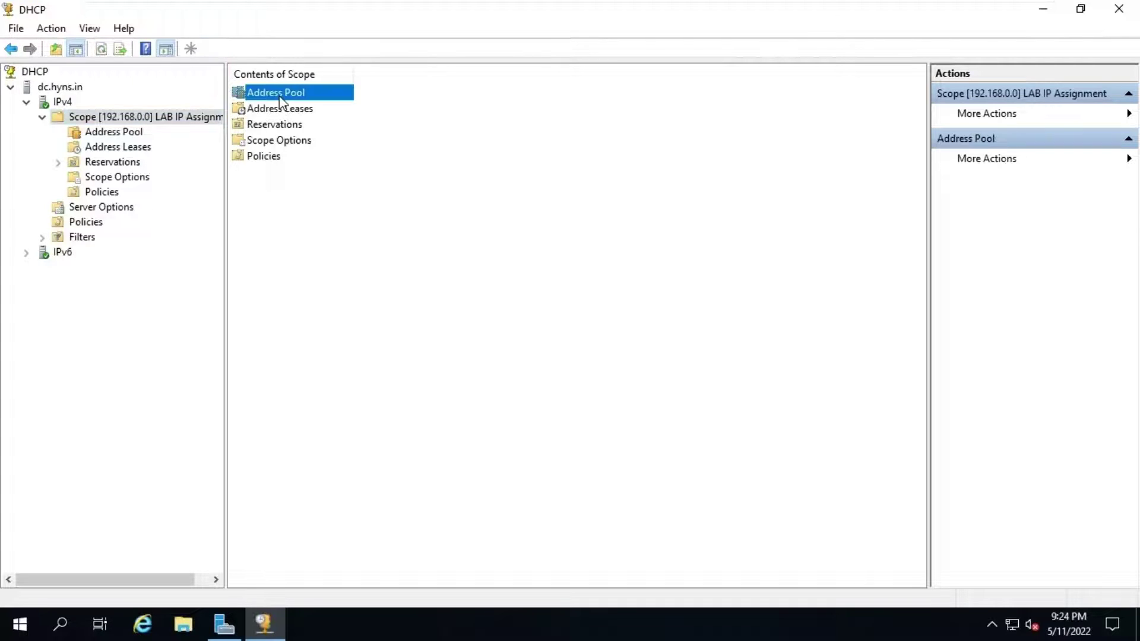
click(138, 133)
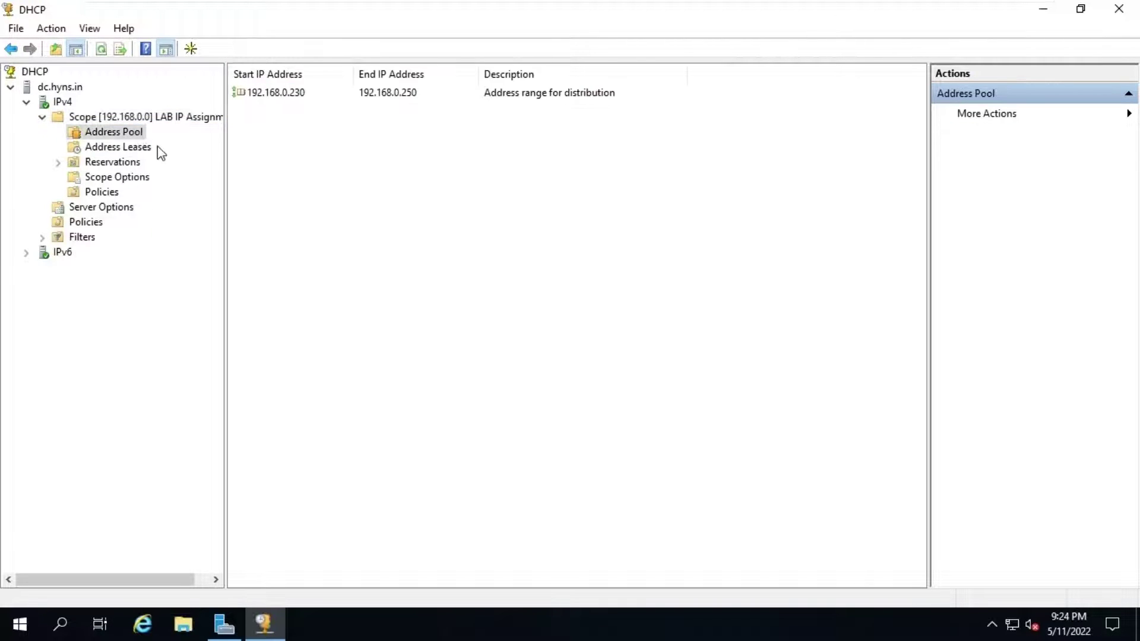
click(127, 150)
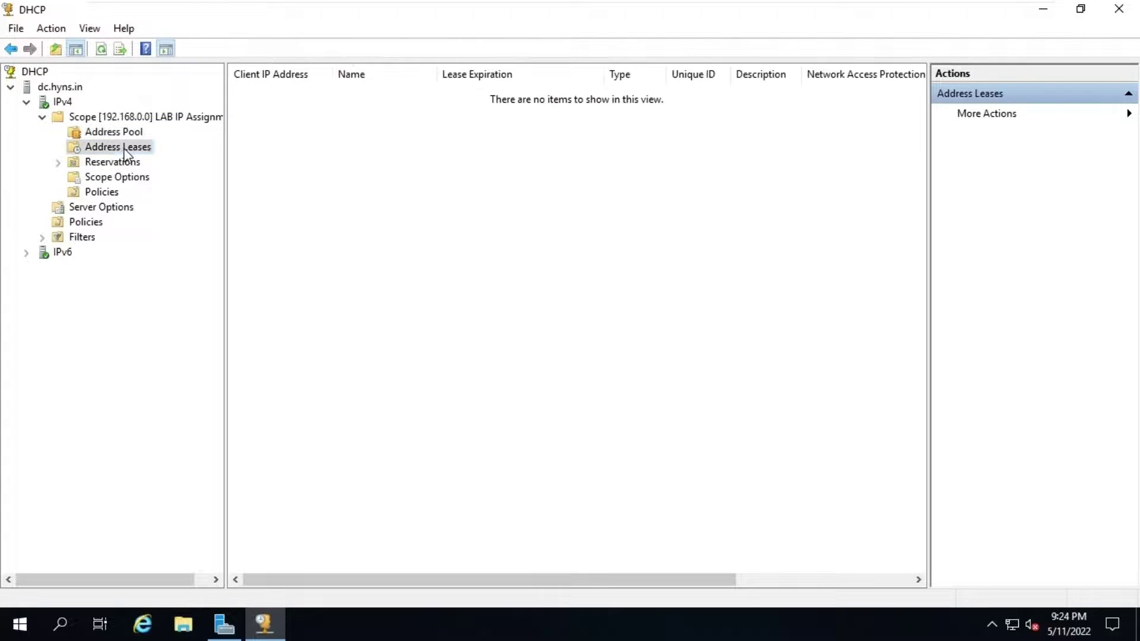
click(126, 163)
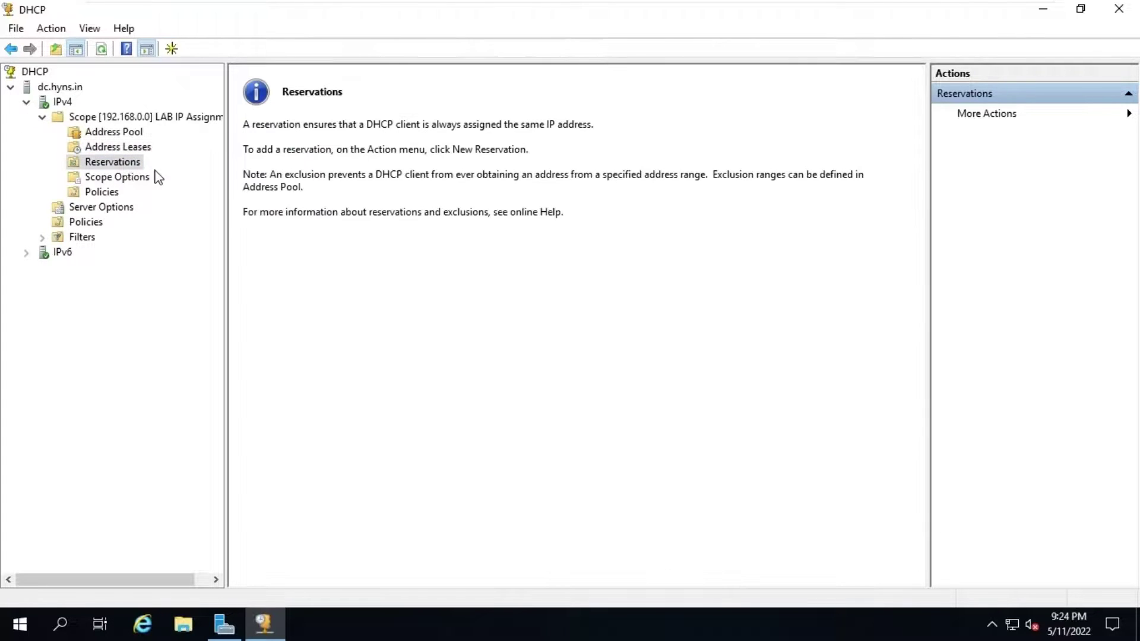
click(109, 181)
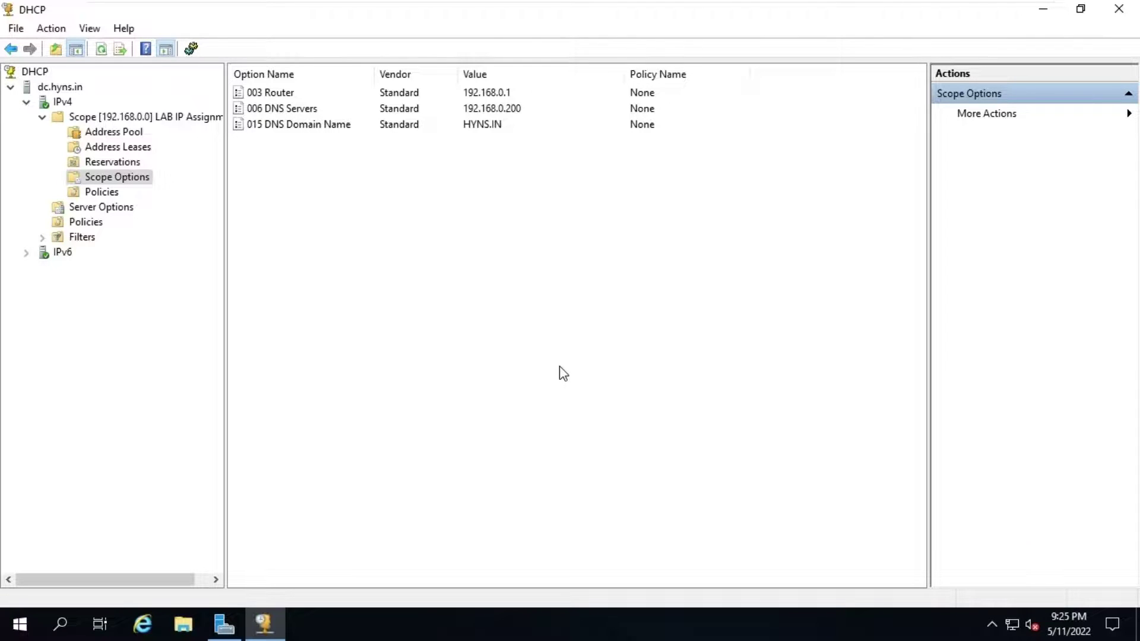
Step: Close the DHCP console and connect ADSI Edit to the Default naming context
click(1118, 11)
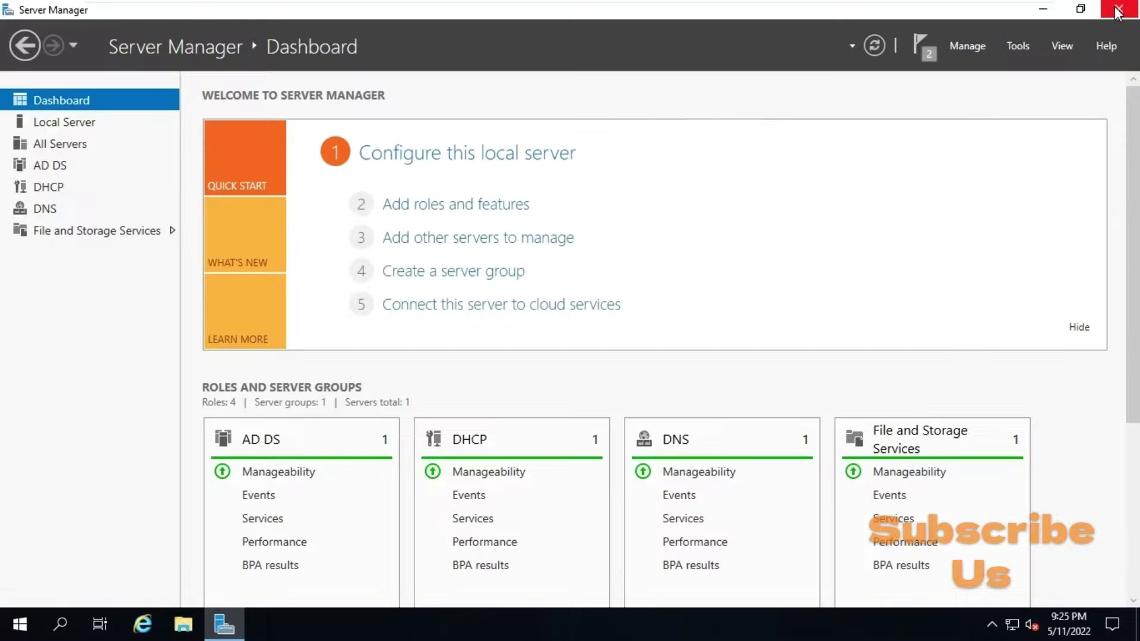
click(1013, 46)
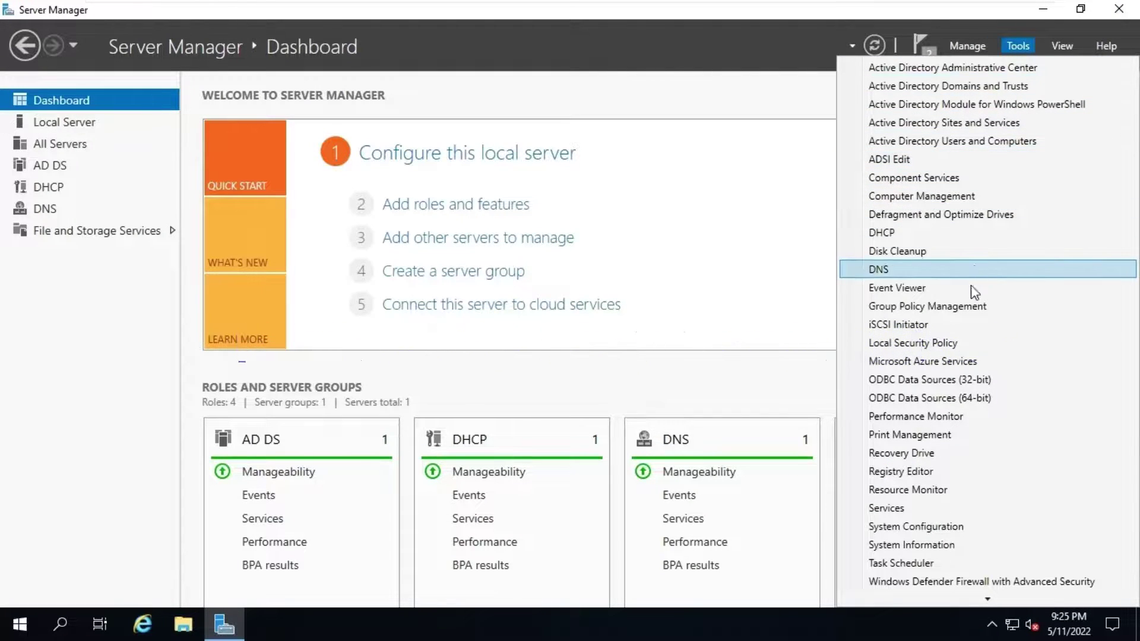
click(919, 160)
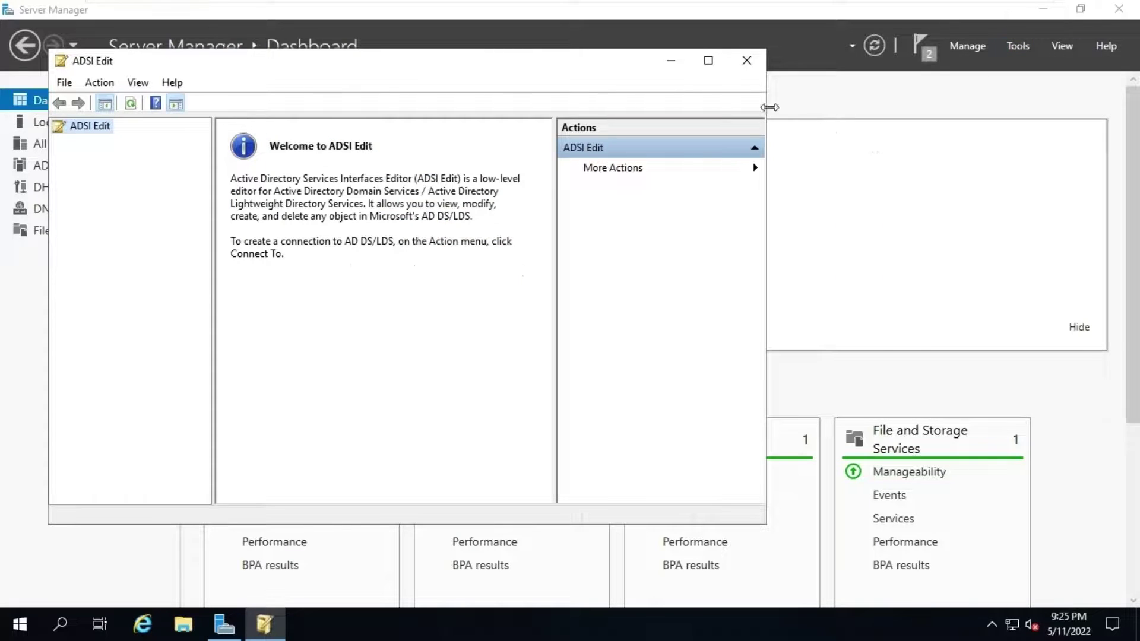
right_click(93, 133)
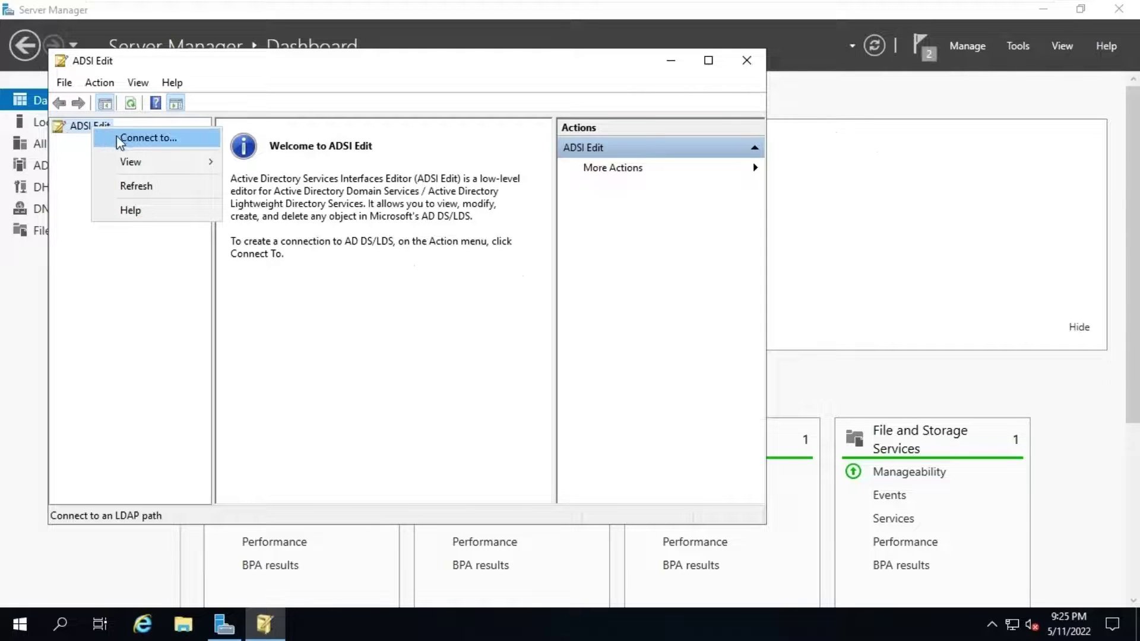
click(139, 143)
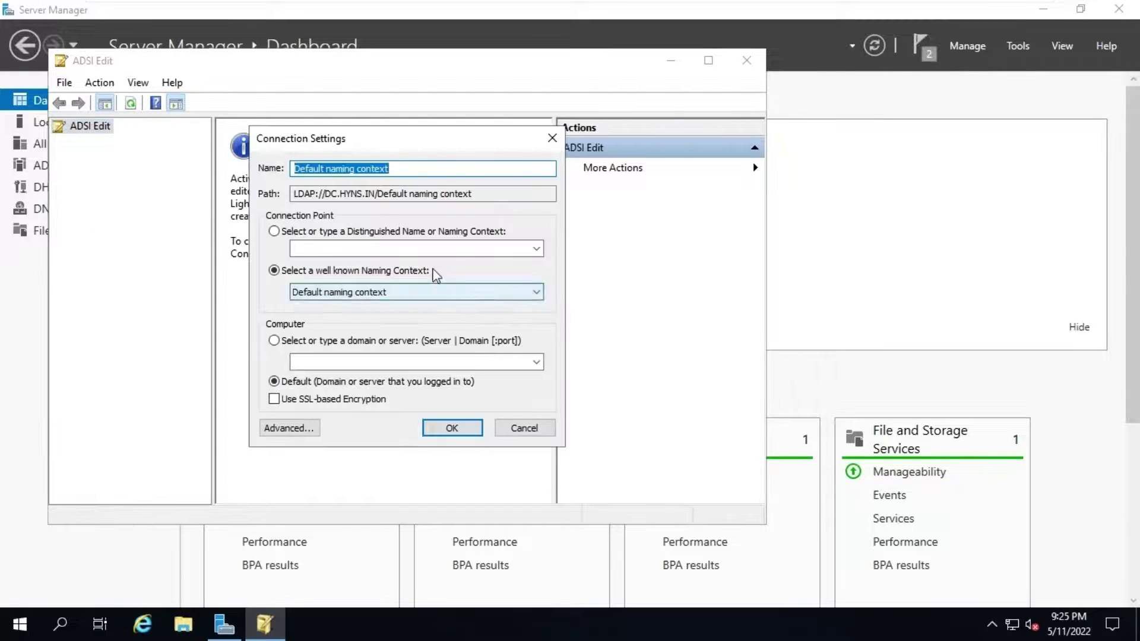
click(458, 427)
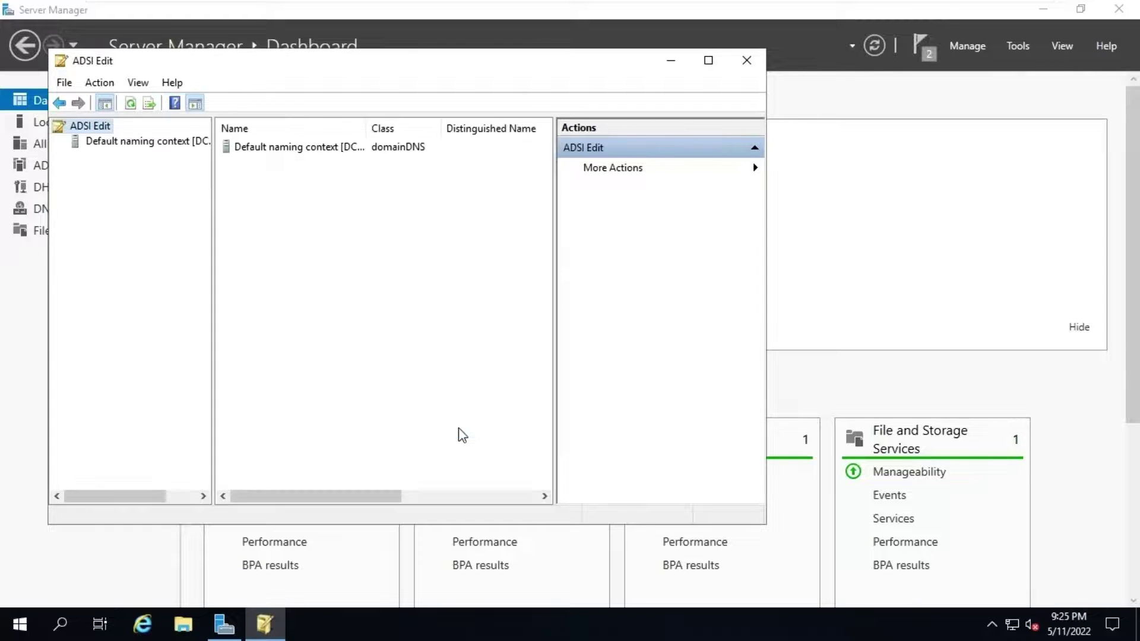
Step: Expand DC=HYNS,DC=IN and select CN=System to show its contents and actions
click(135, 144)
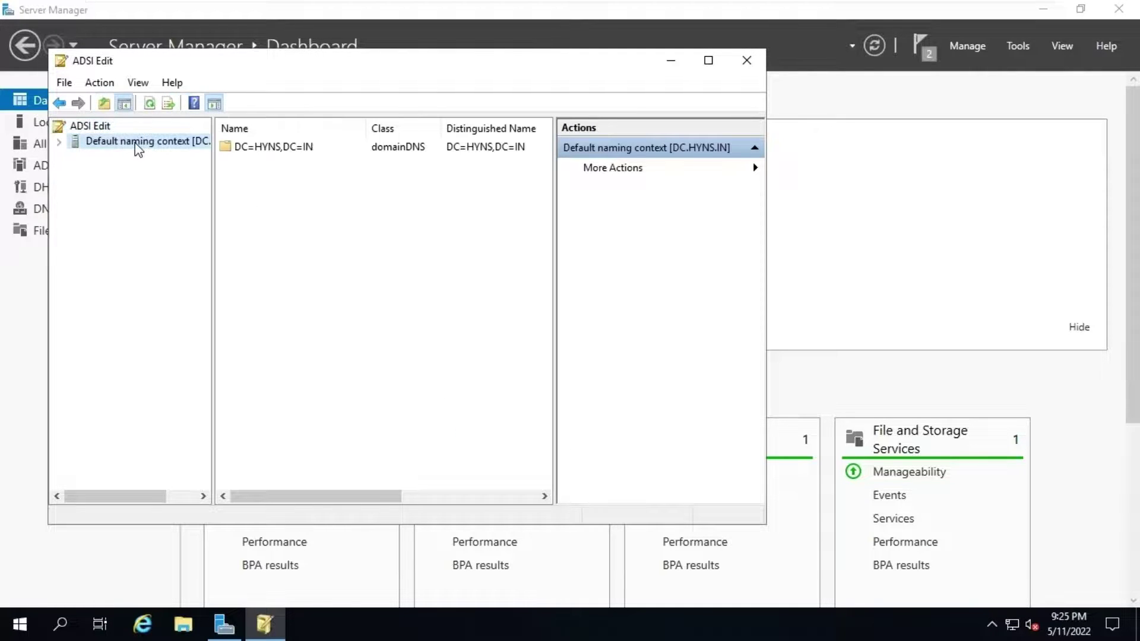
click(60, 143)
click(90, 160)
click(74, 157)
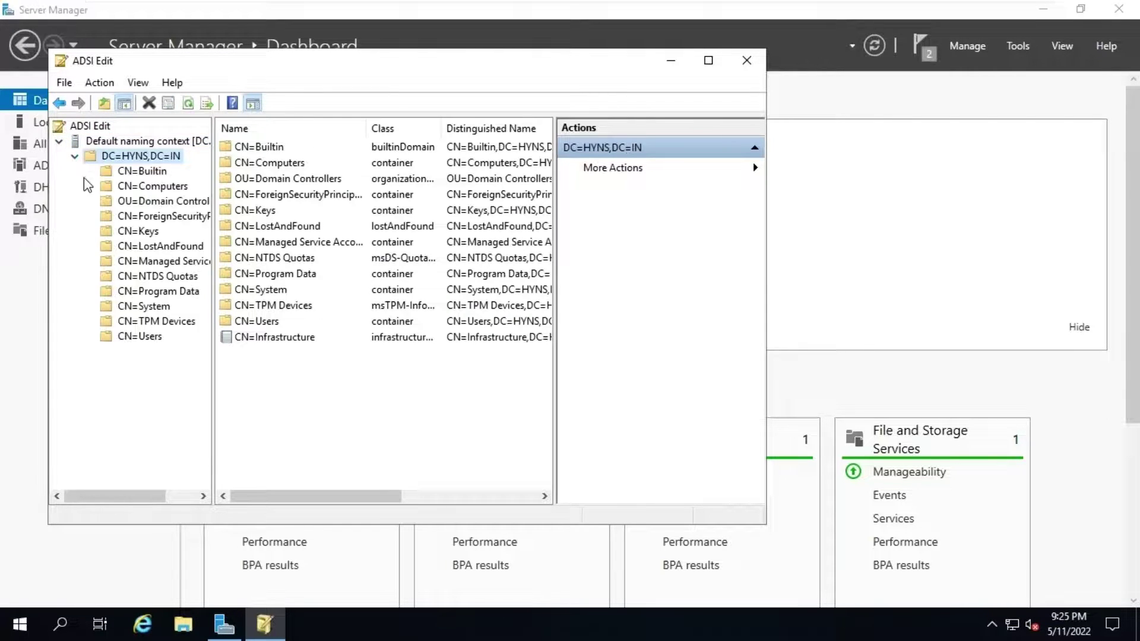
click(133, 307)
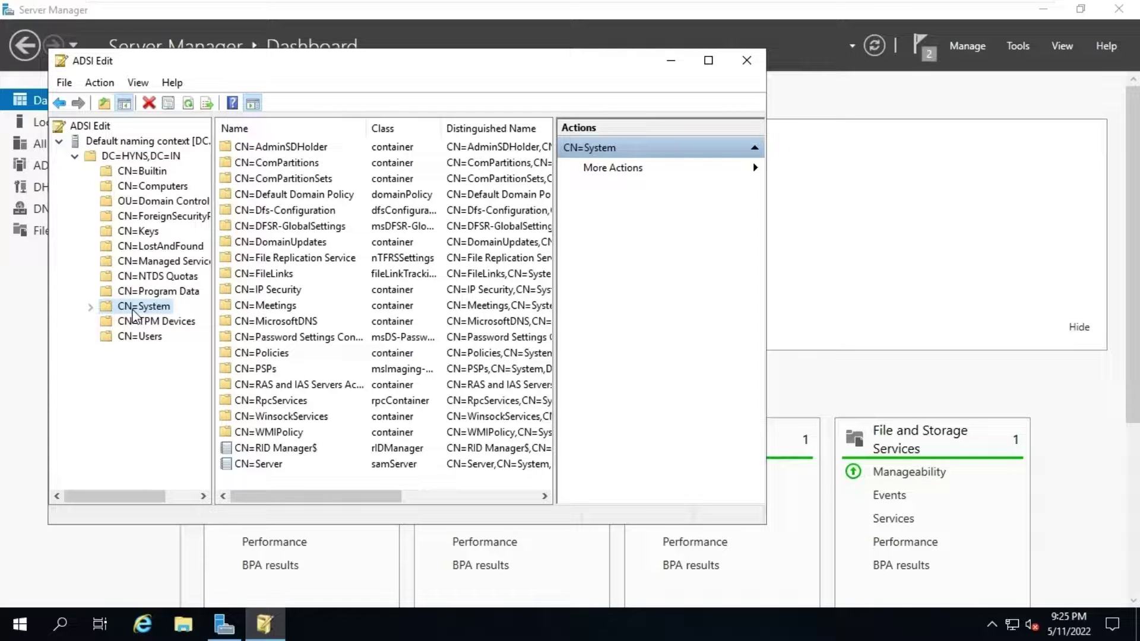
right_click(133, 310)
Step: Create a container object with cn 'System Management' under CN=System and show it in the maximized tree
mouse_move(261, 363)
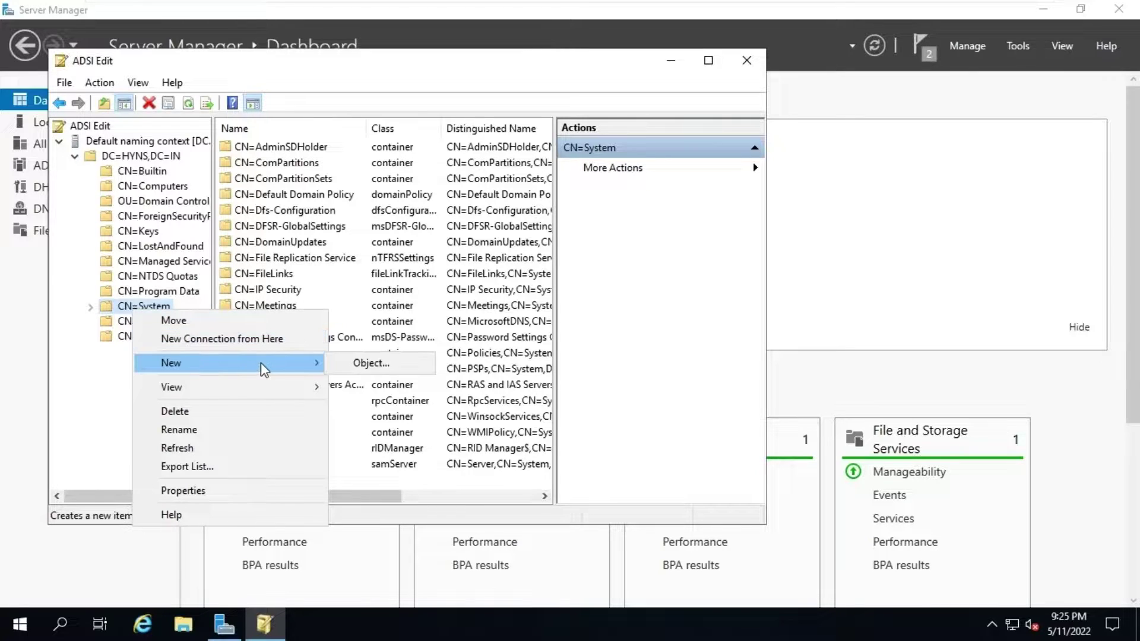
click(368, 363)
click(164, 276)
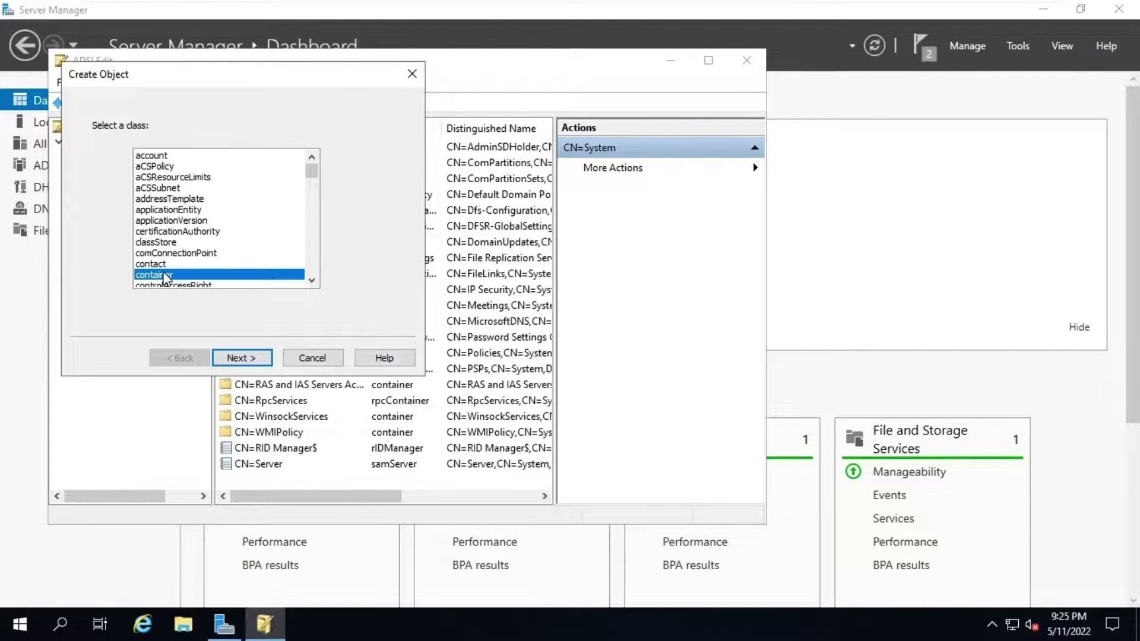
click(238, 358)
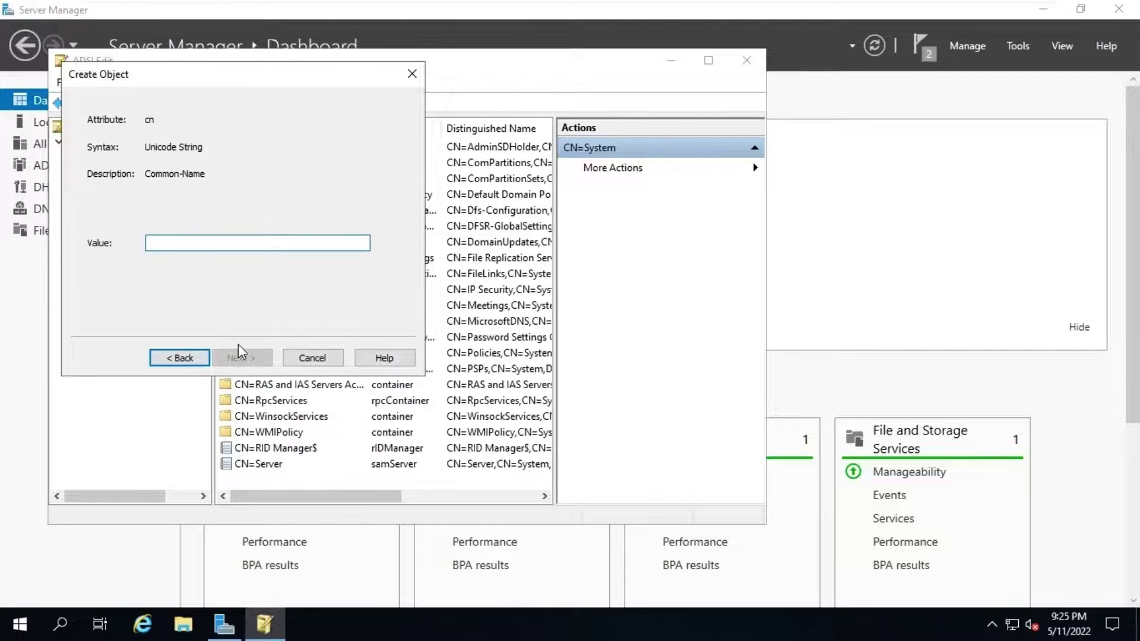
text(System Management)
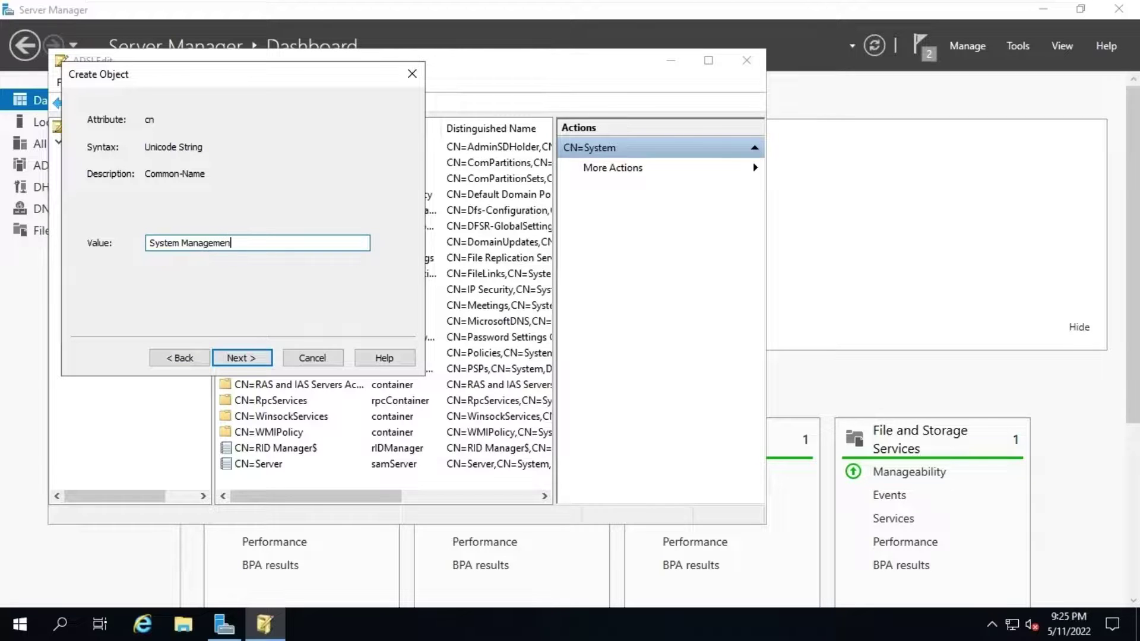
click(257, 360)
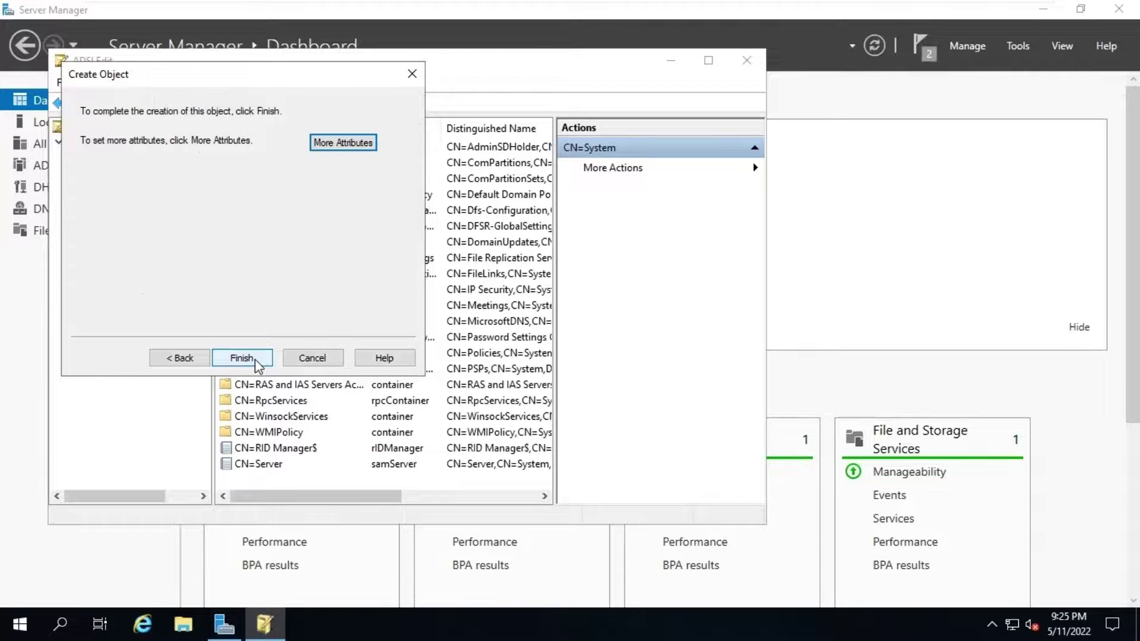
click(255, 359)
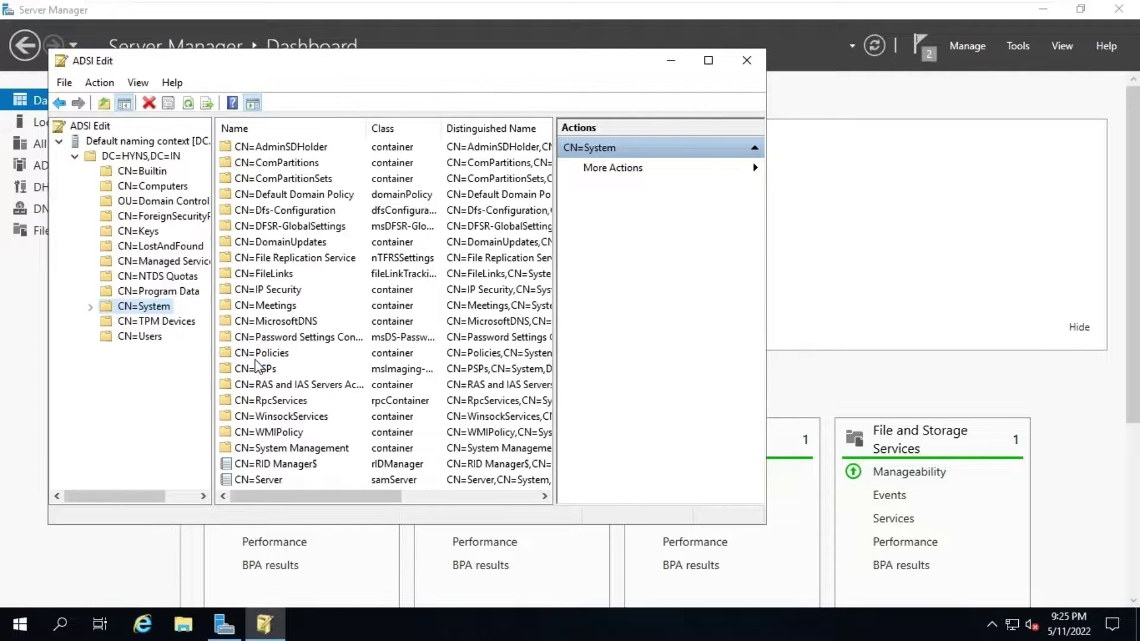
click(91, 306)
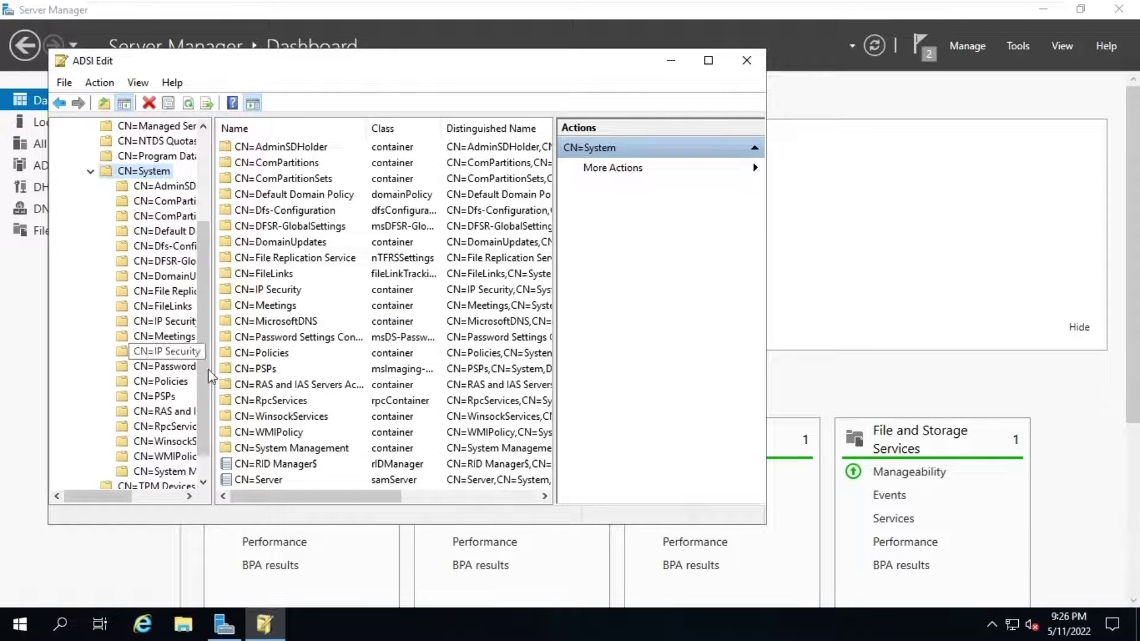
click(708, 60)
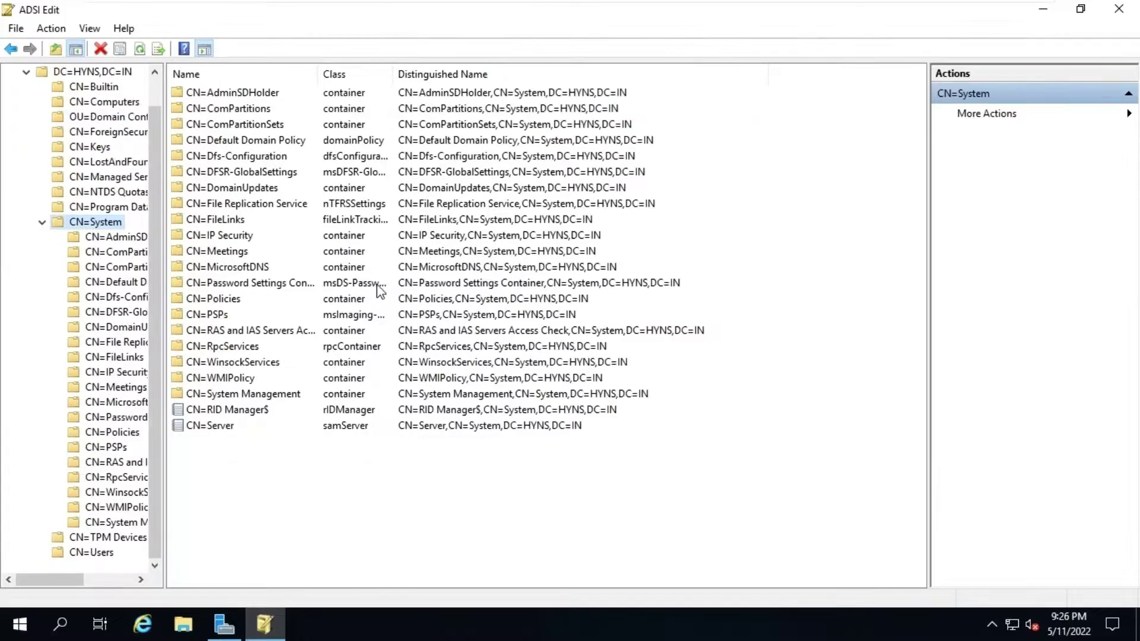
drag(157, 364, 250, 364)
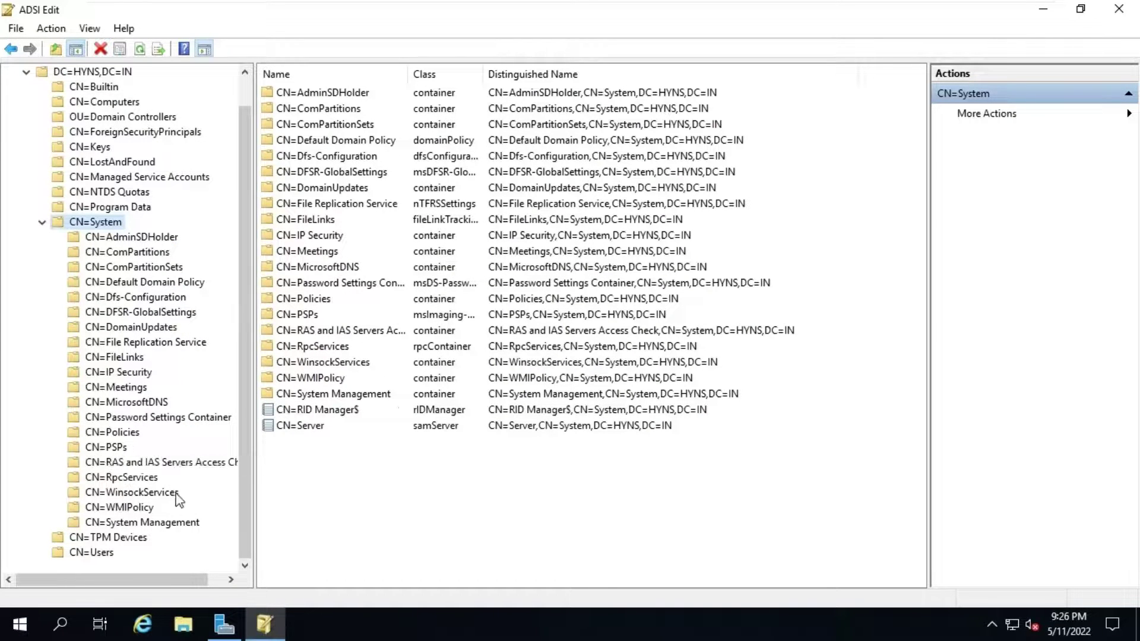
Step: Open Advanced Security Settings from the Security tab of CN=System Management's Properties
click(147, 524)
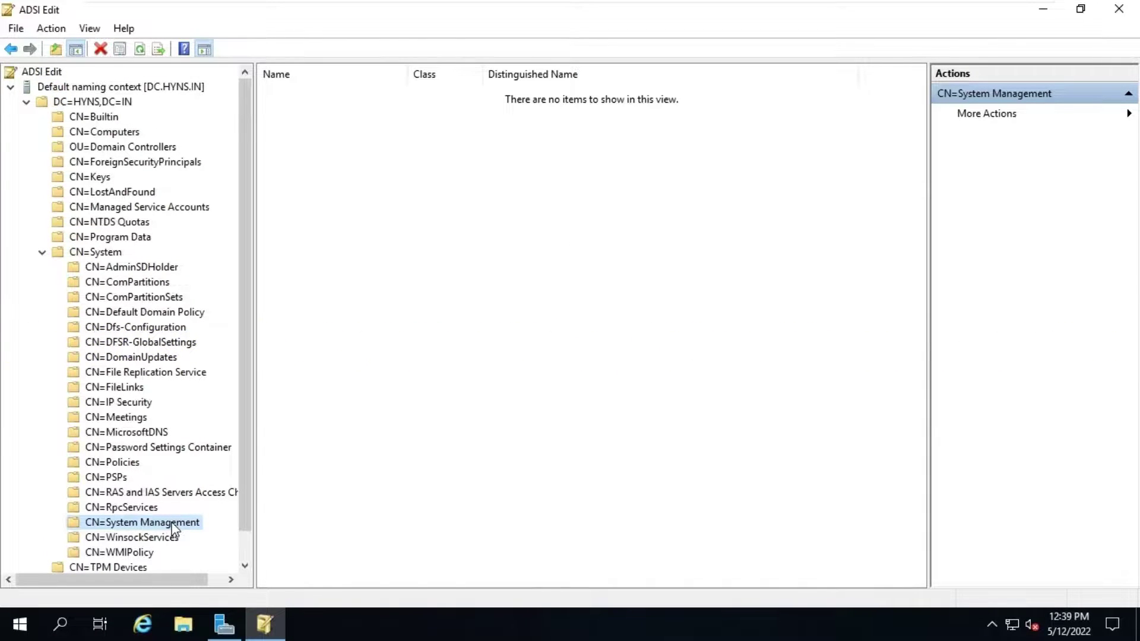
right_click(174, 529)
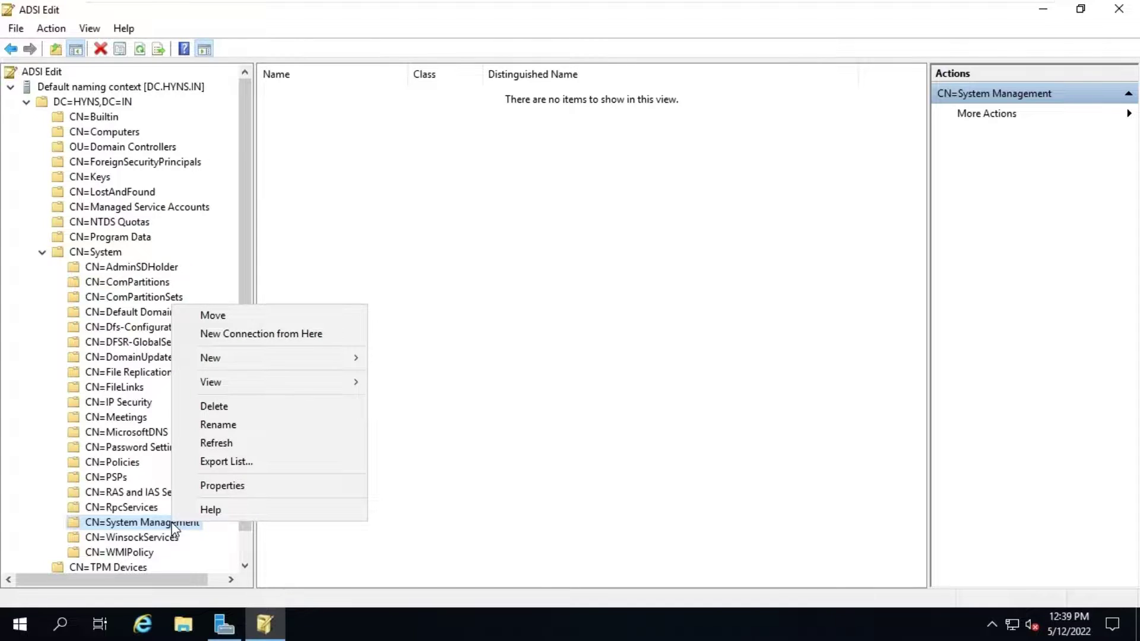
click(231, 488)
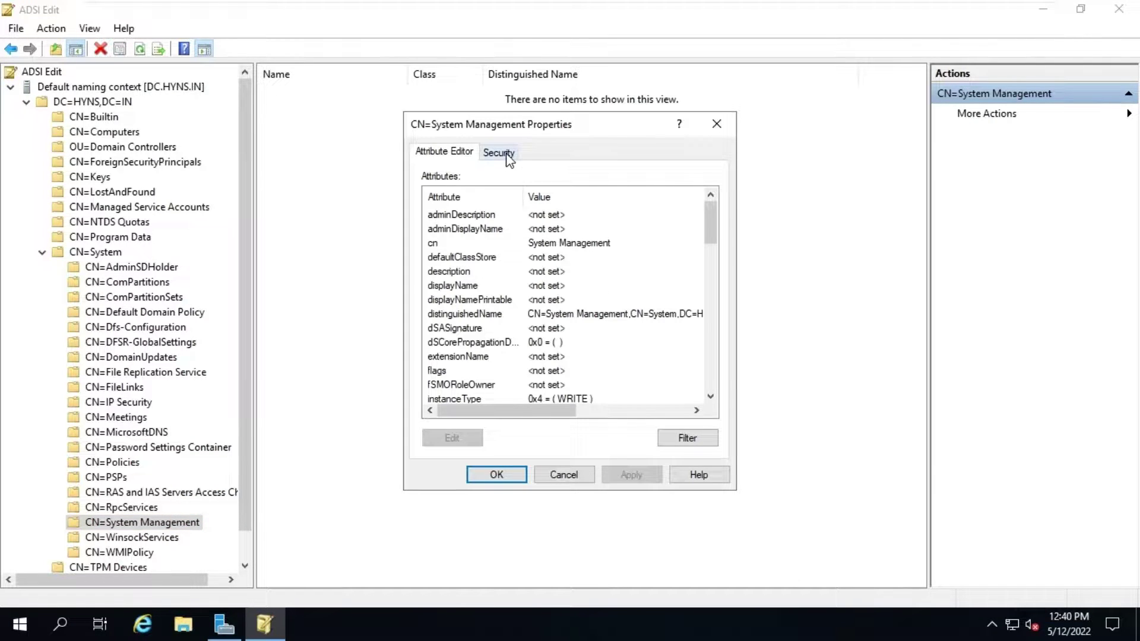
click(499, 152)
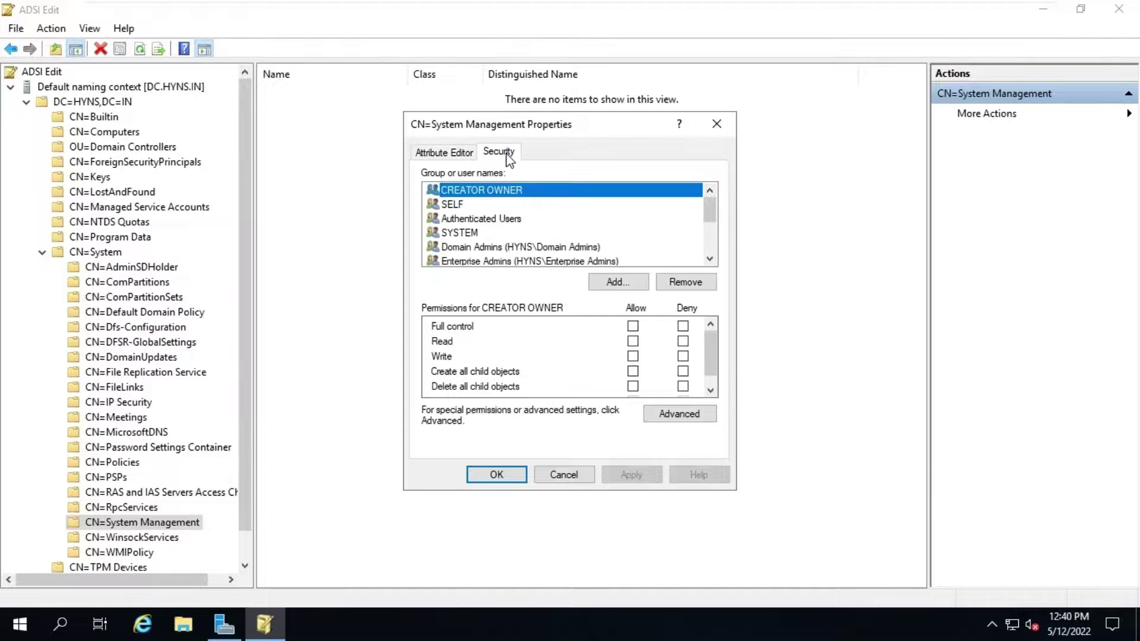
click(686, 415)
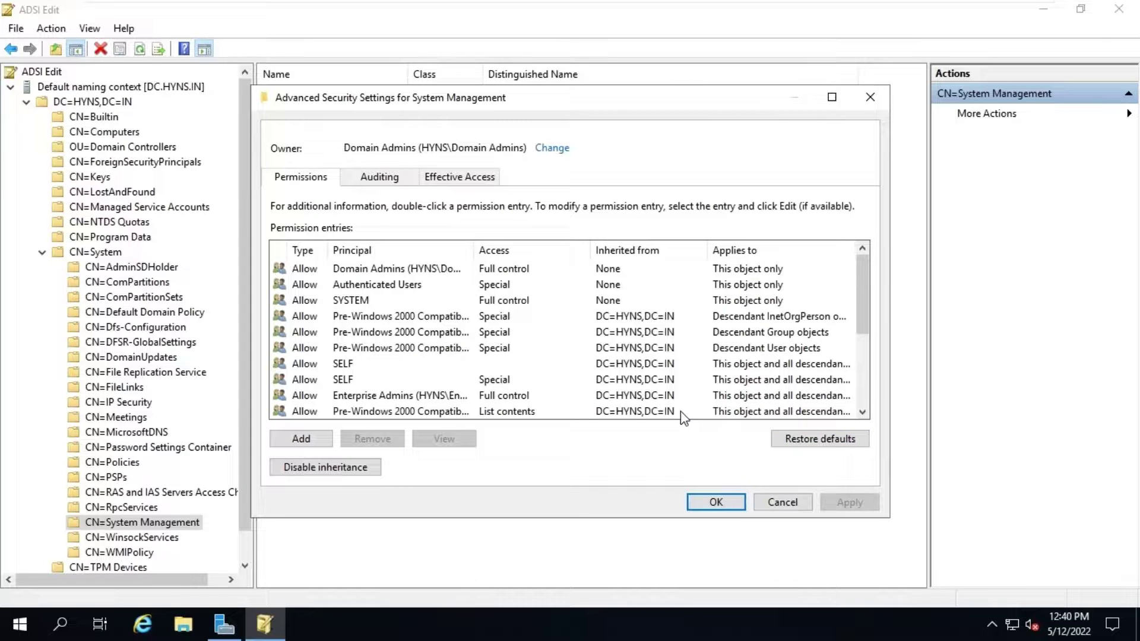
Step: Add a permission entry with computer principal SCCMPRI01 (Computers object type) and Full control
click(310, 440)
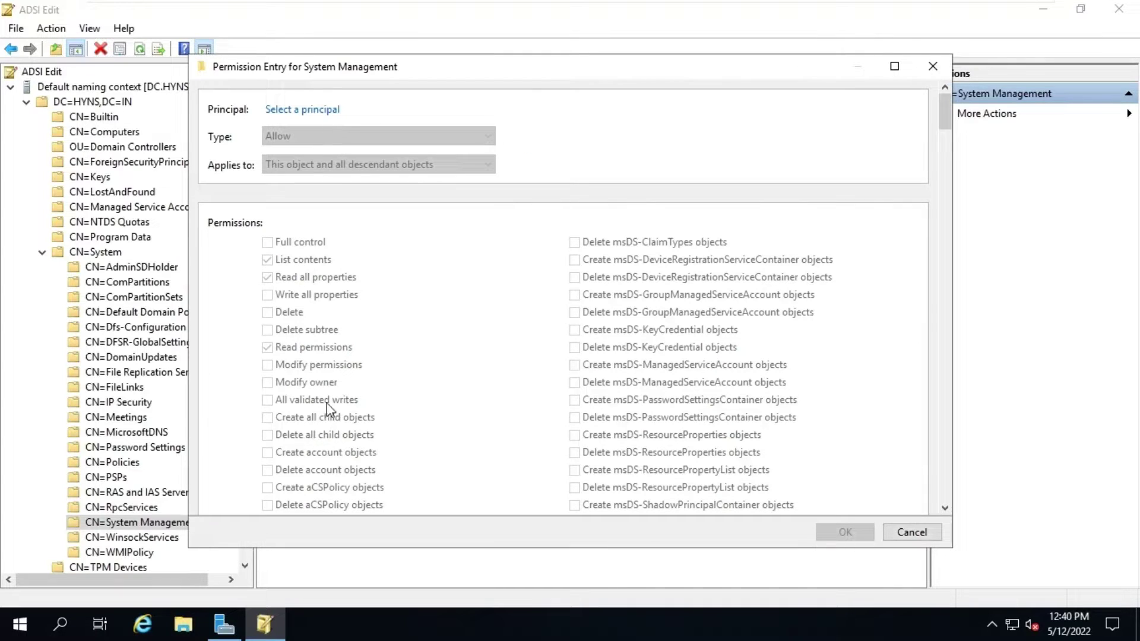
click(320, 110)
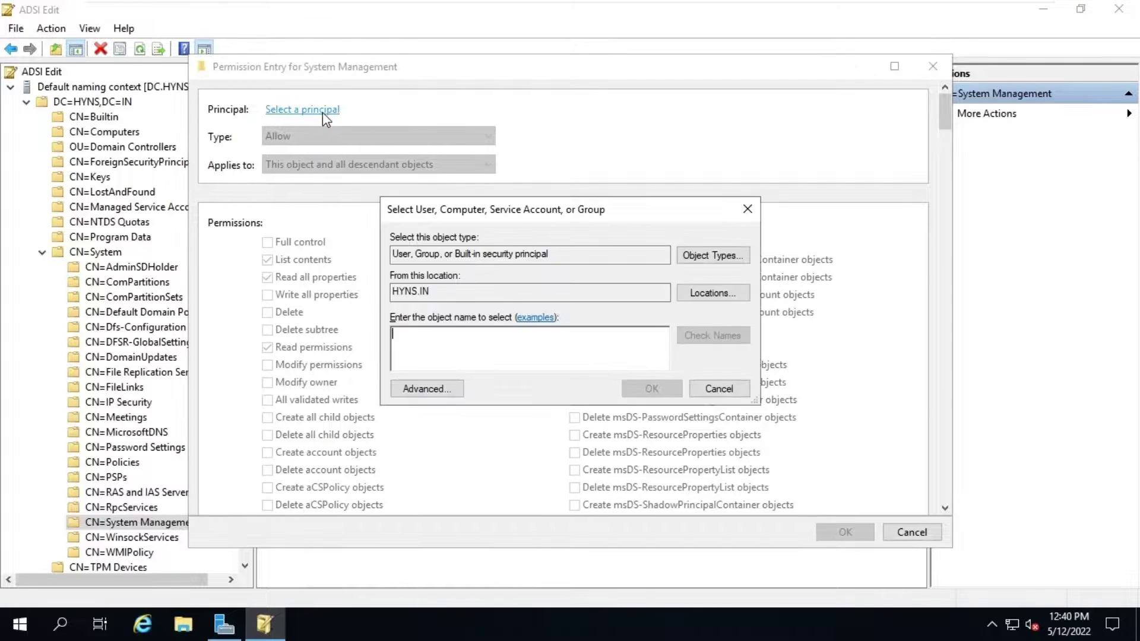
click(701, 256)
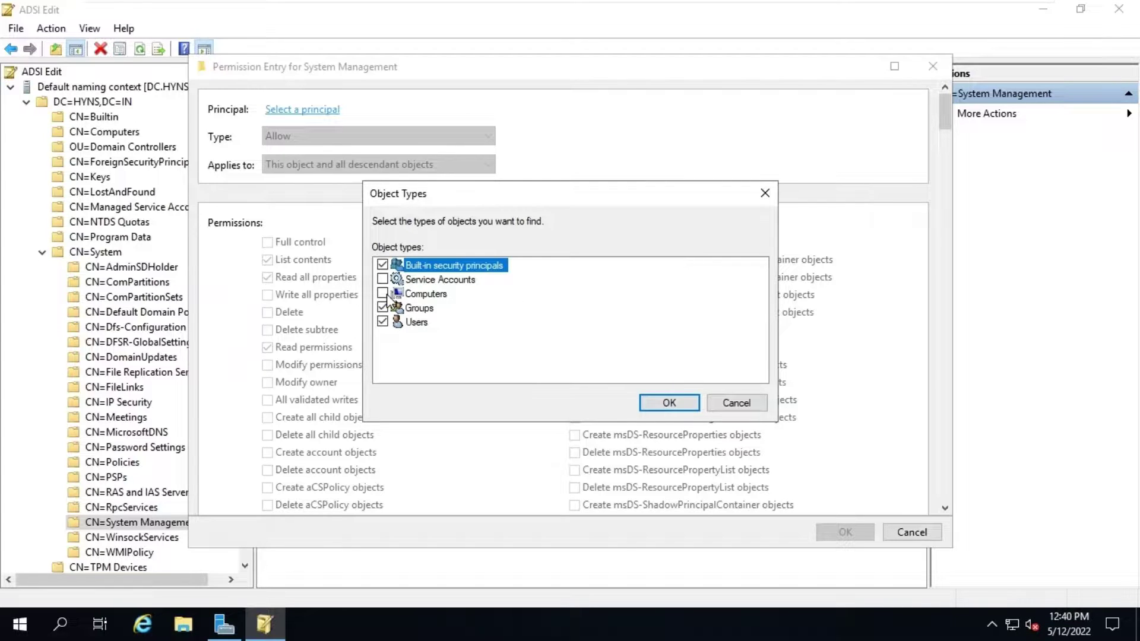
click(383, 294)
click(655, 404)
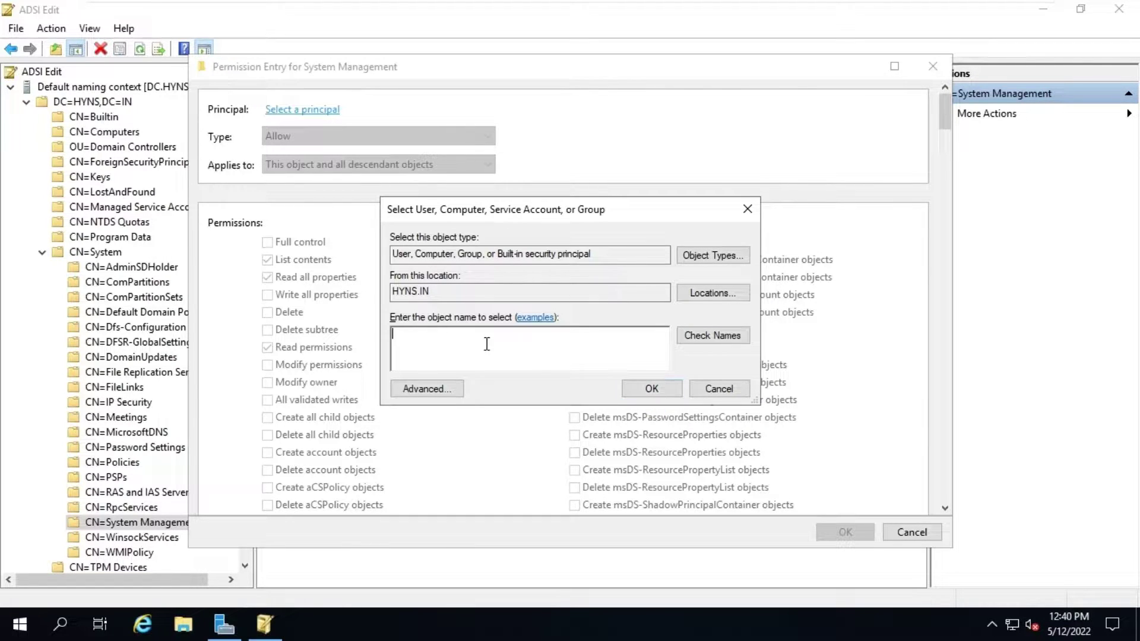
text(sccmpri01)
click(715, 336)
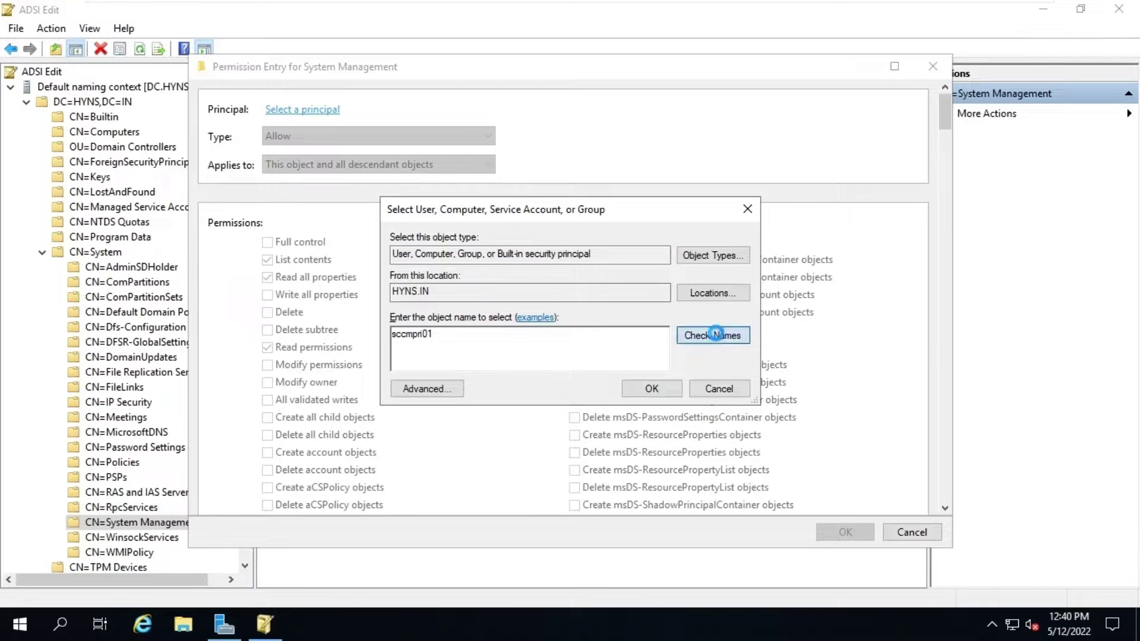
click(643, 392)
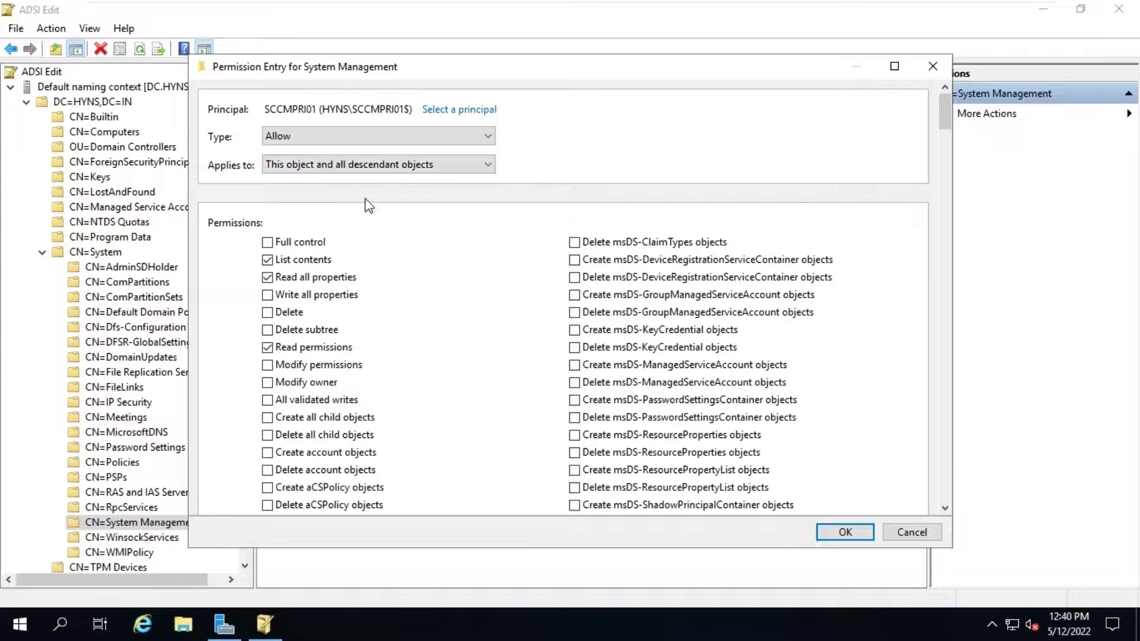
click(268, 243)
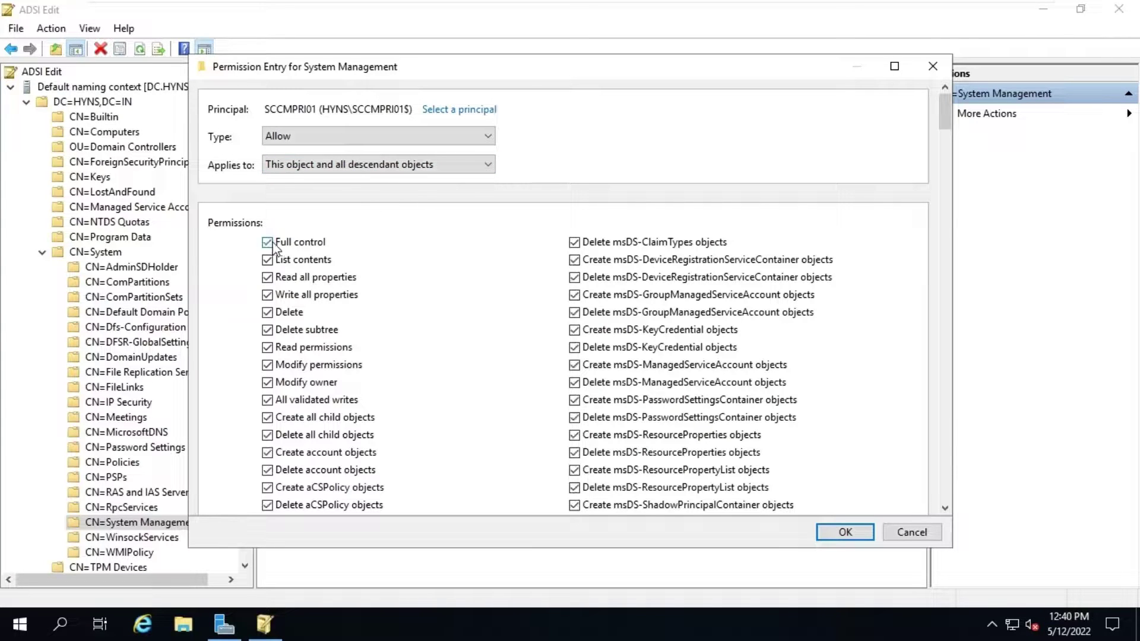
Step: Apply the SCCMPRI01 Full control entry and close Advanced Security Settings and CN=System Management Properties
click(846, 532)
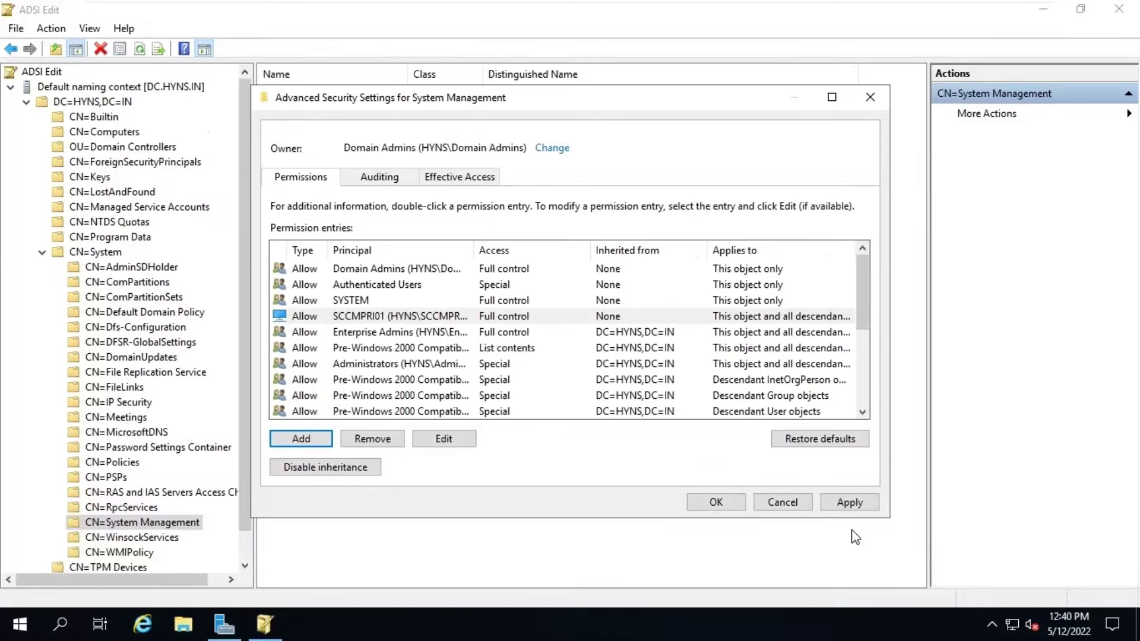
click(433, 320)
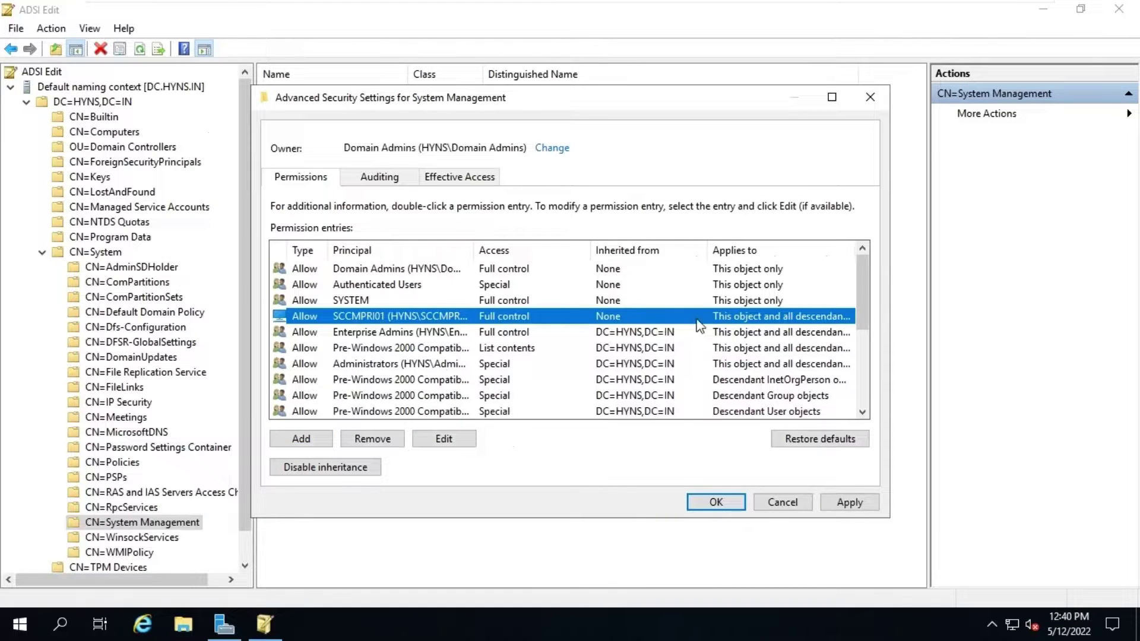
click(842, 504)
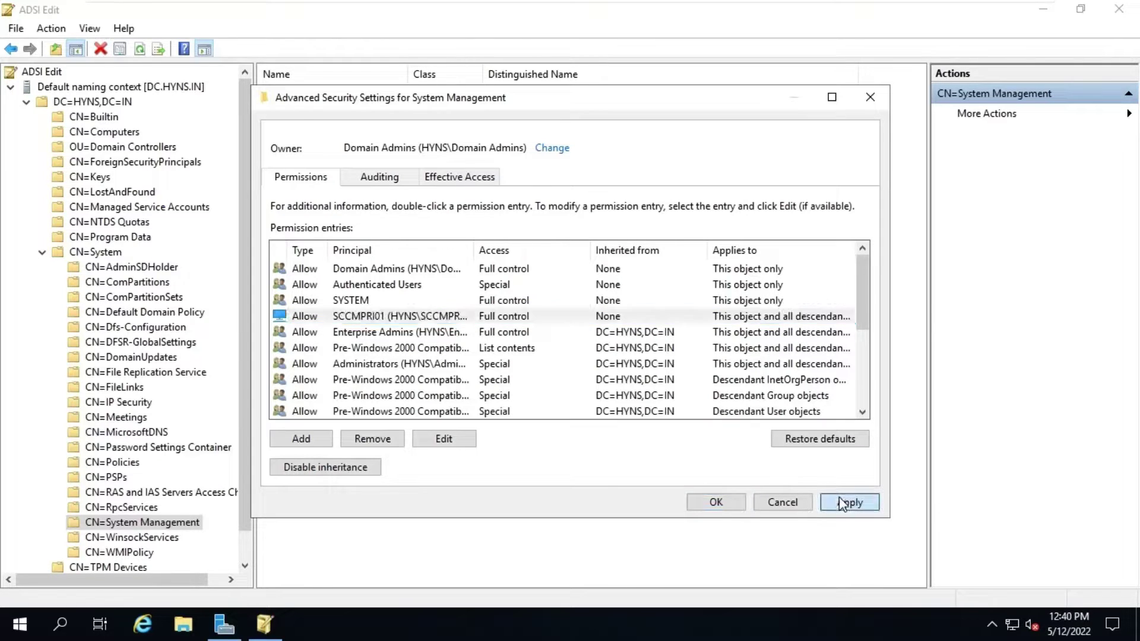
click(718, 504)
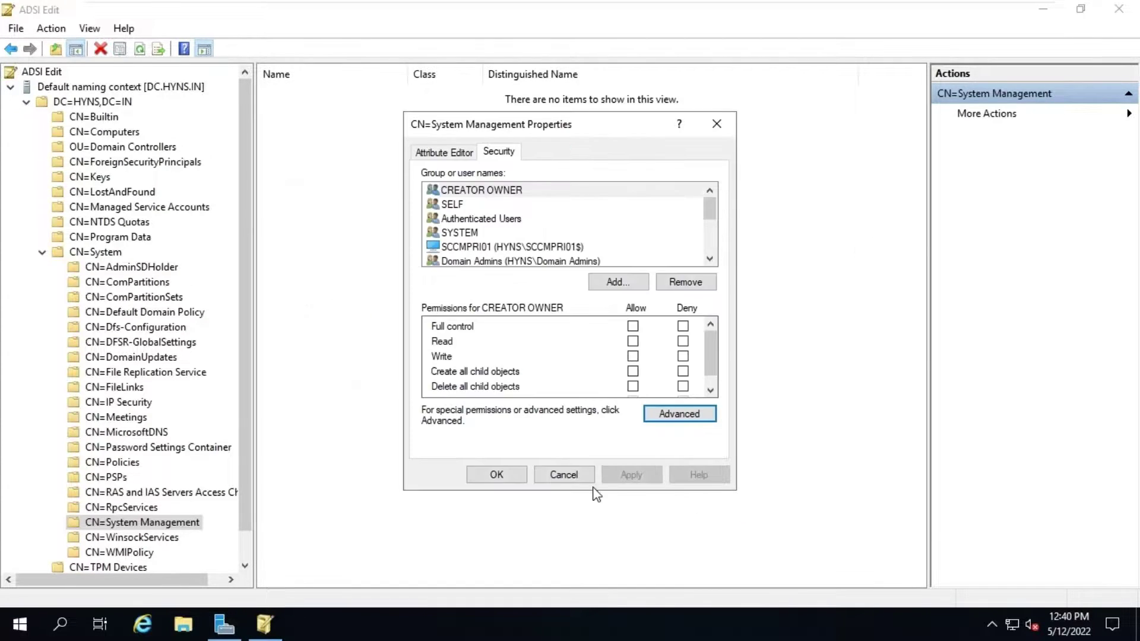
click(496, 475)
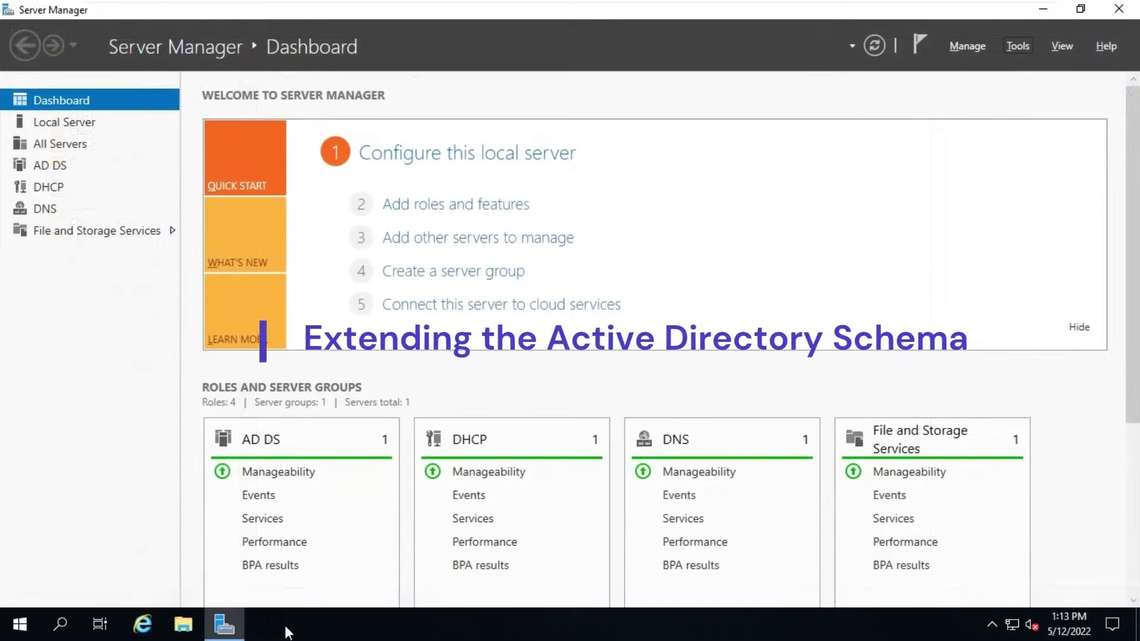
Step: Browse File Explorer to \\192.168.0.50\sccm\MECM2103\SMSSETUP\BIN\X64
click(184, 629)
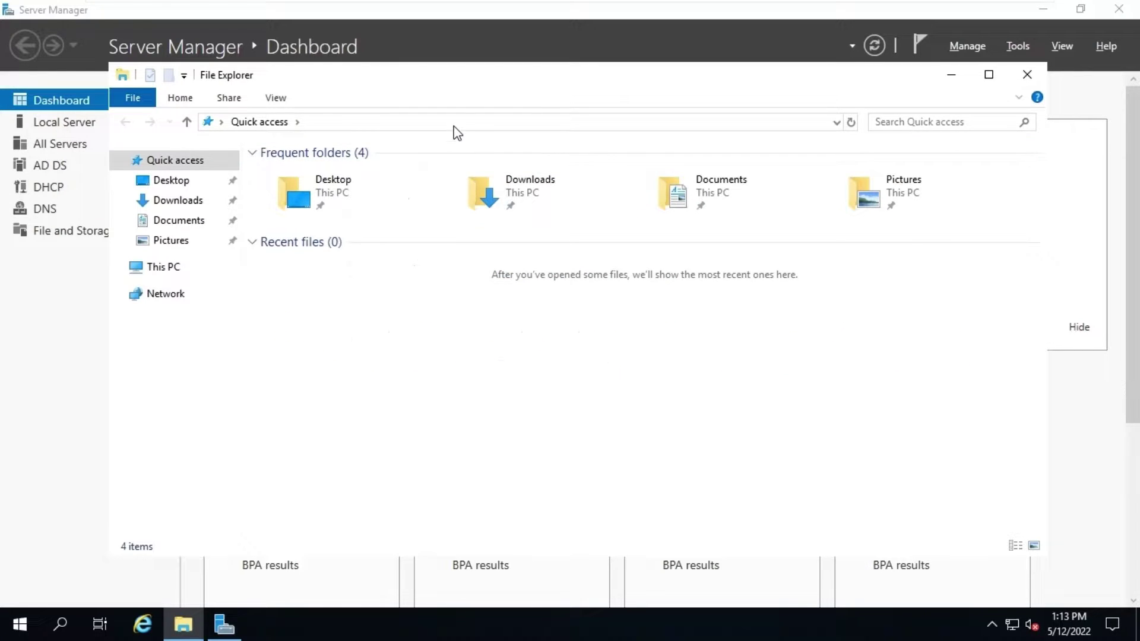
click(455, 125)
text(\\)
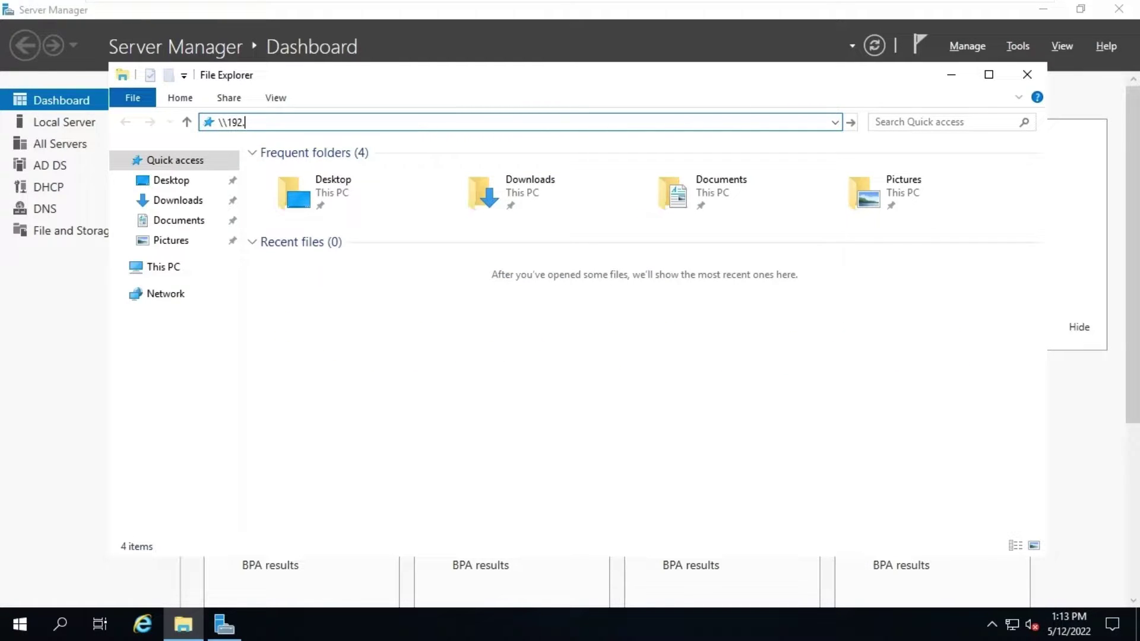
text(192.168.0.50)
key(Return)
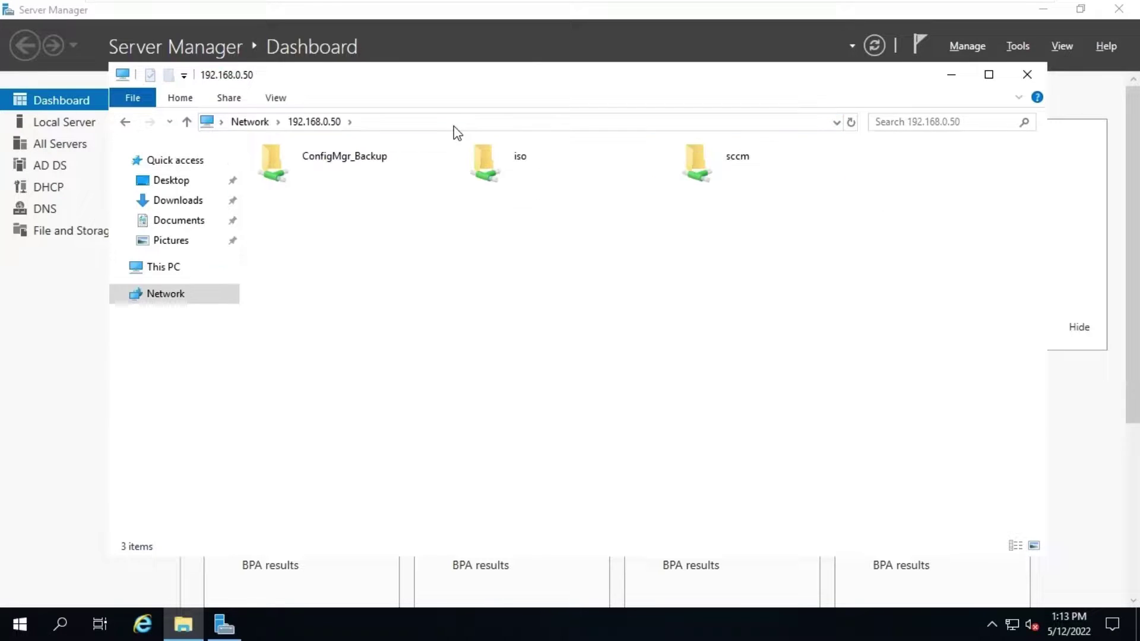
double_click(750, 170)
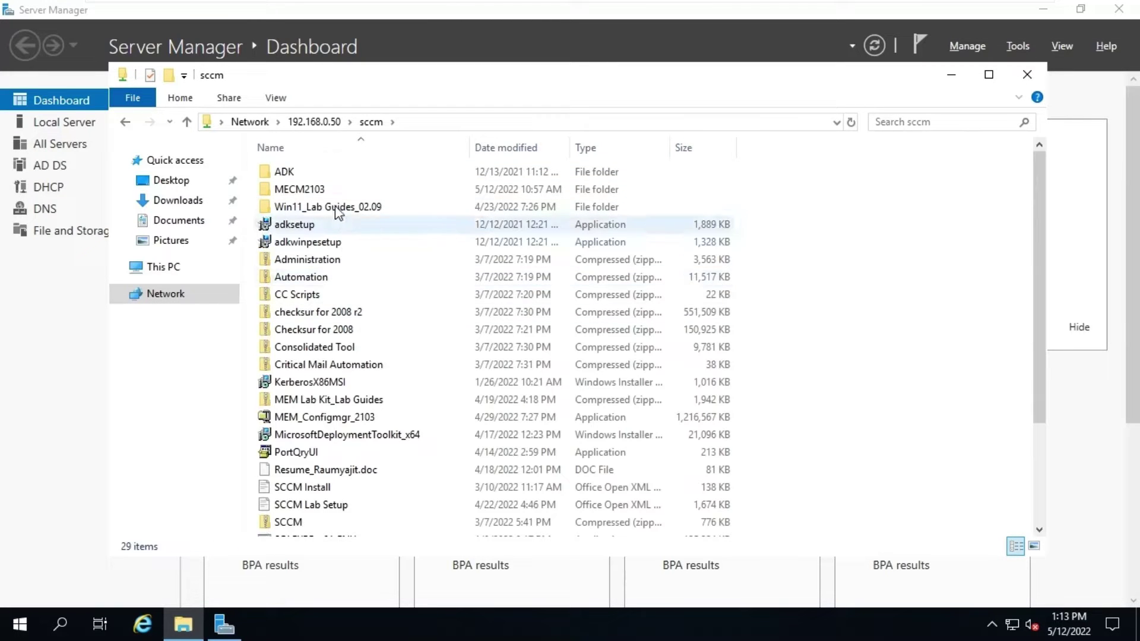
double_click(335, 188)
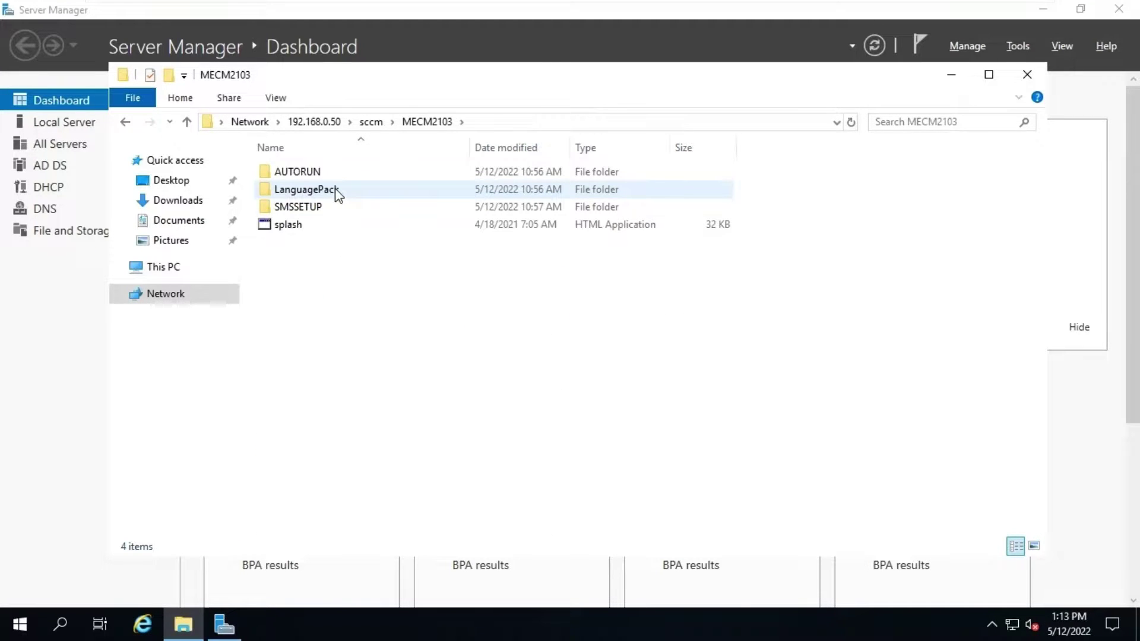
double_click(330, 206)
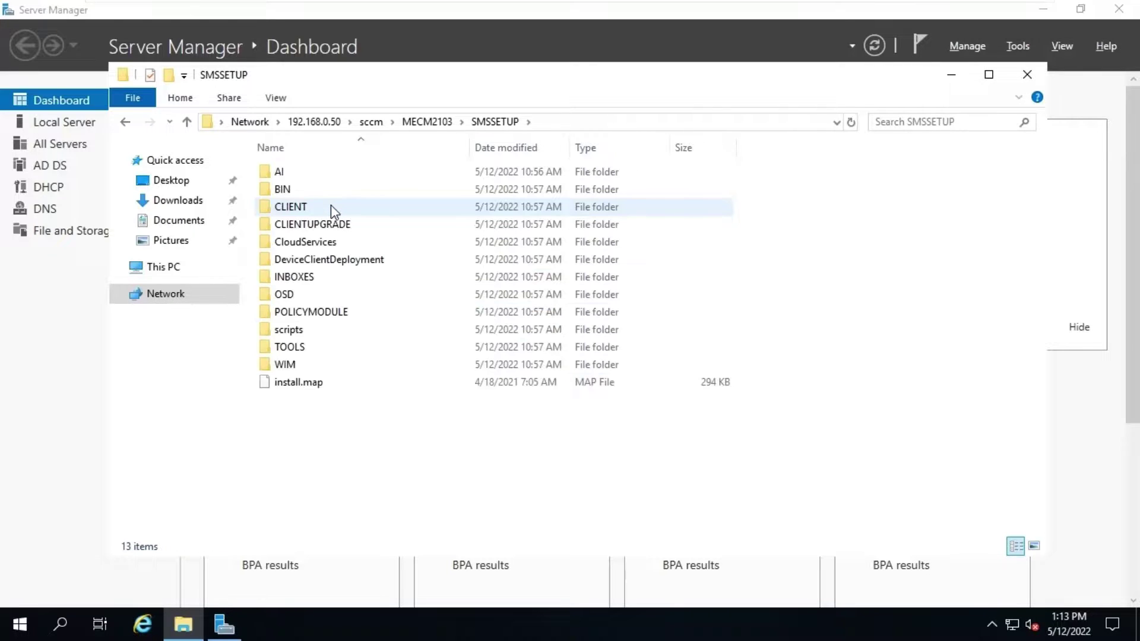
click(322, 197)
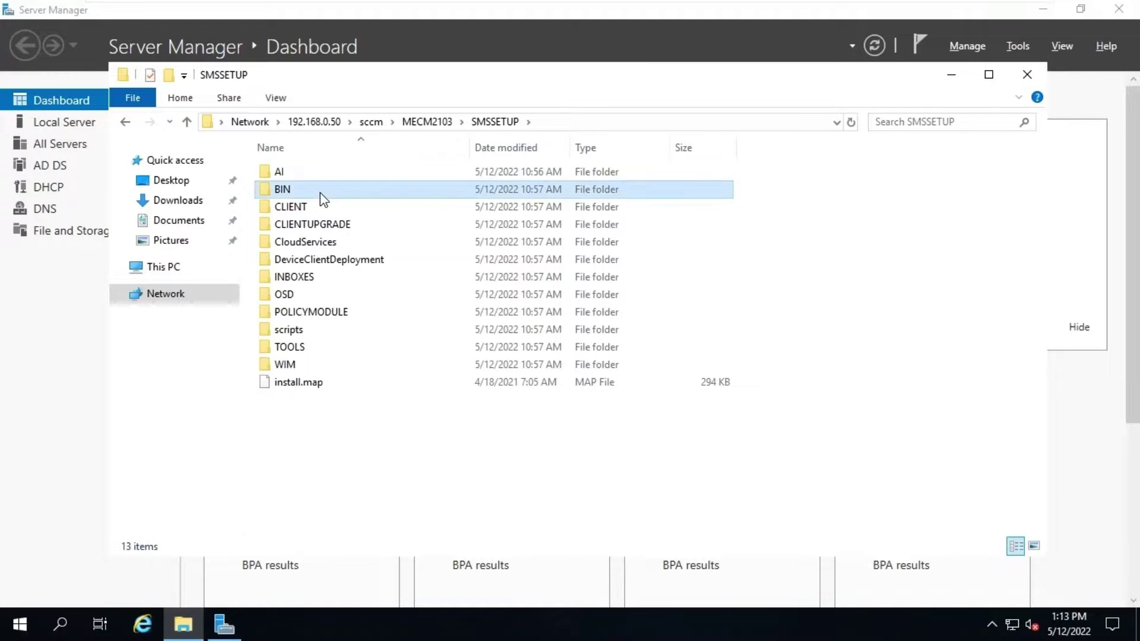
double_click(319, 191)
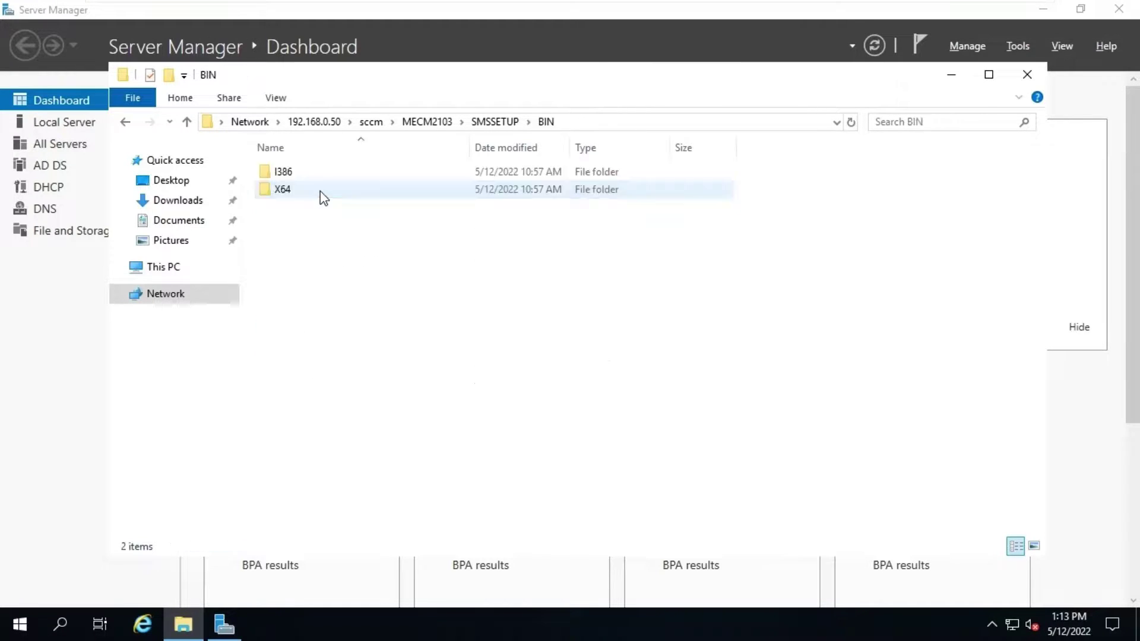
double_click(323, 190)
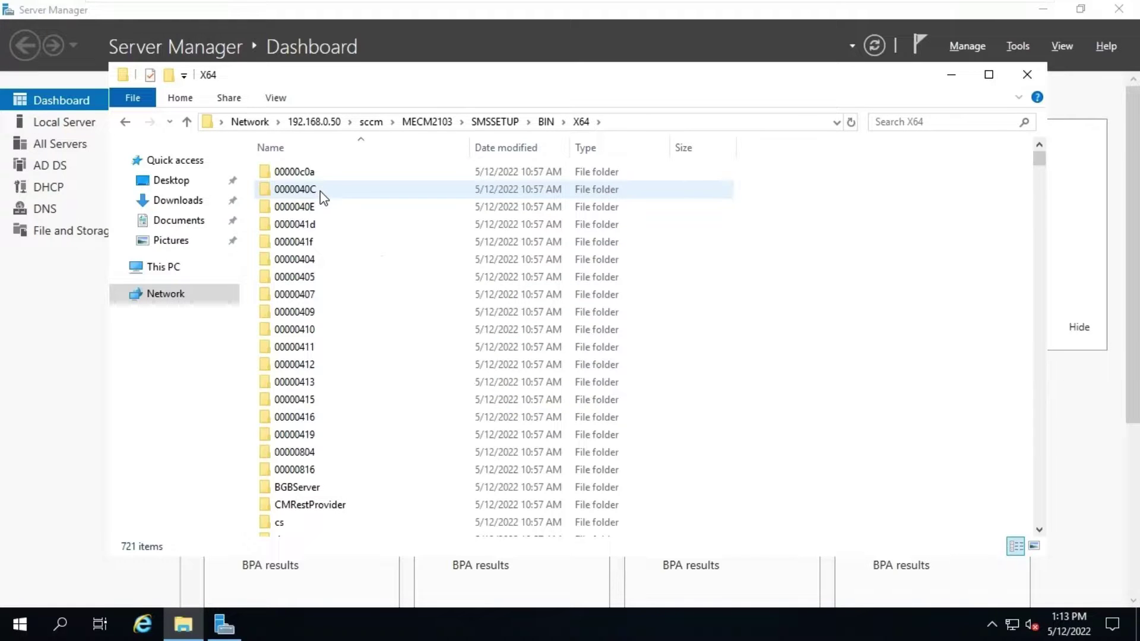
Step: Run extadsch as a different user, signing in as administrator with the account password
click(321, 190)
text(extadsch)
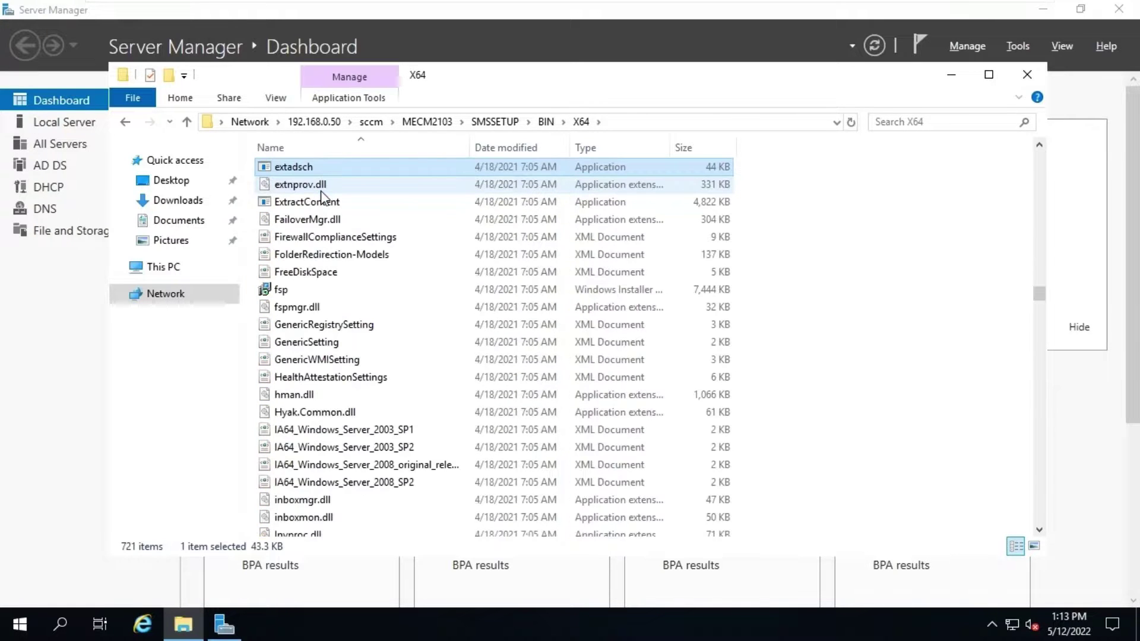
right_click(372, 169)
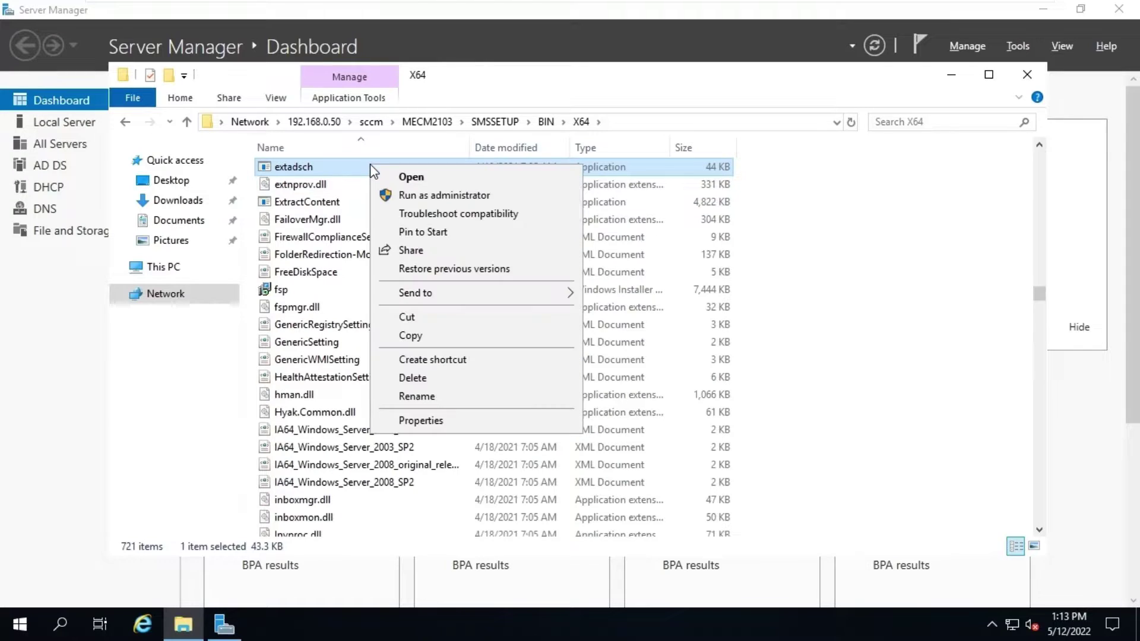
click(337, 170)
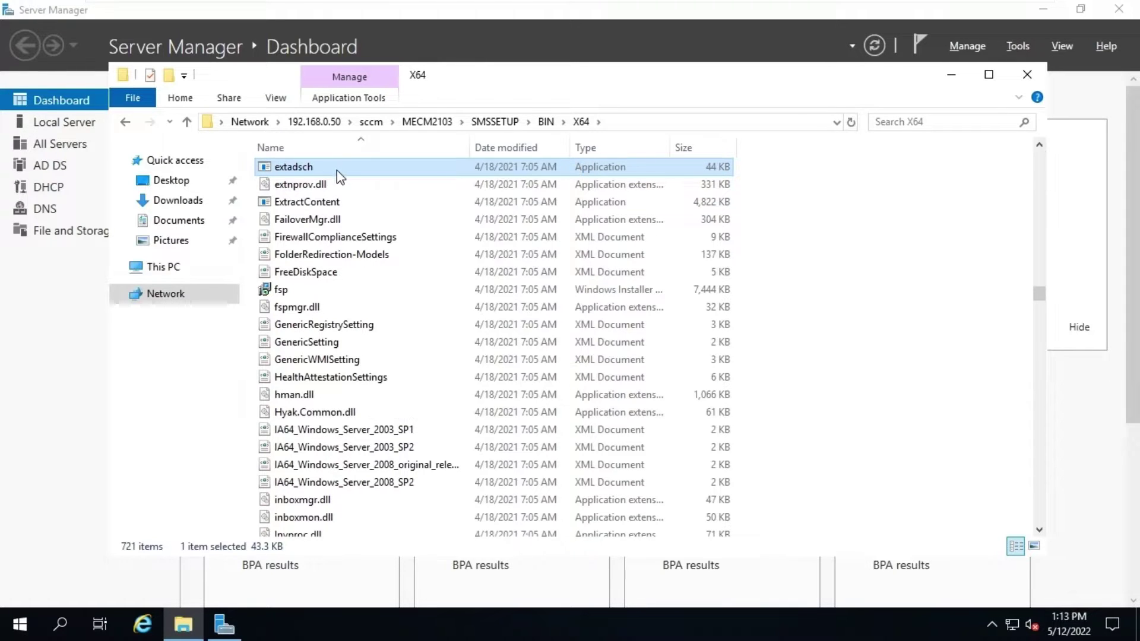
right_click(369, 166)
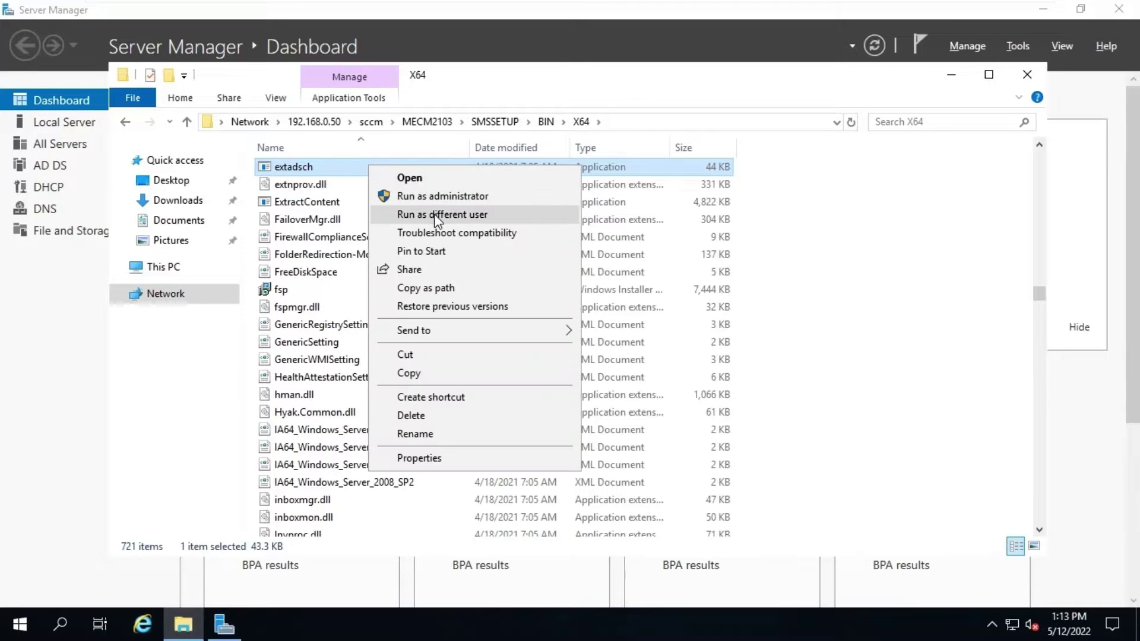
click(434, 215)
click(614, 324)
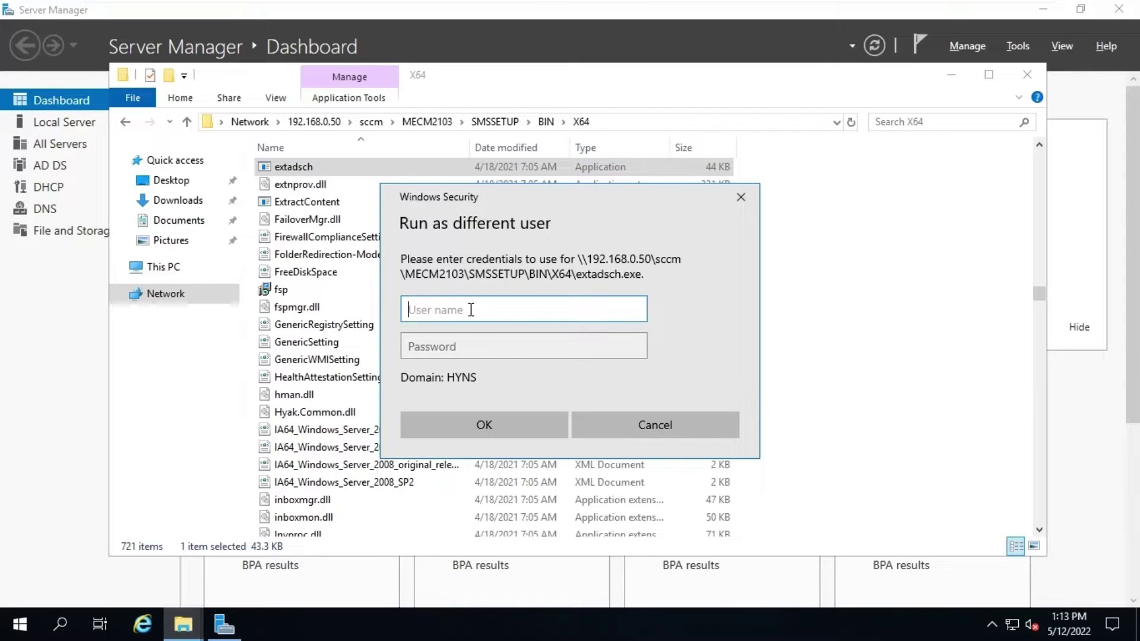
text(administrator)
key(Tab)
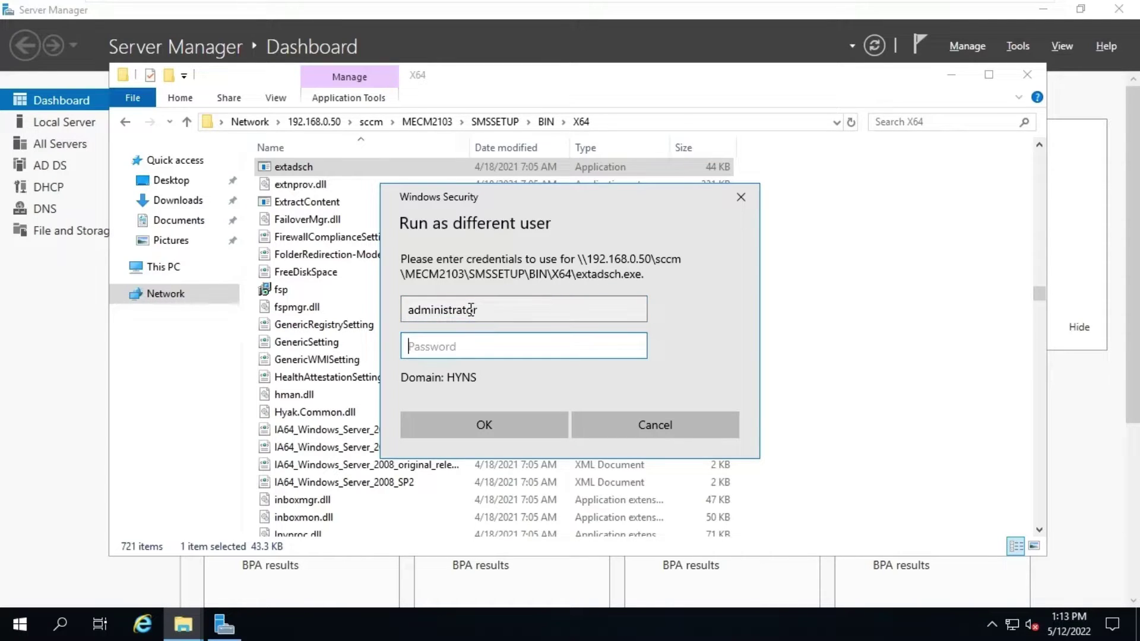
text(••••••••)
key(Return)
key(Return)
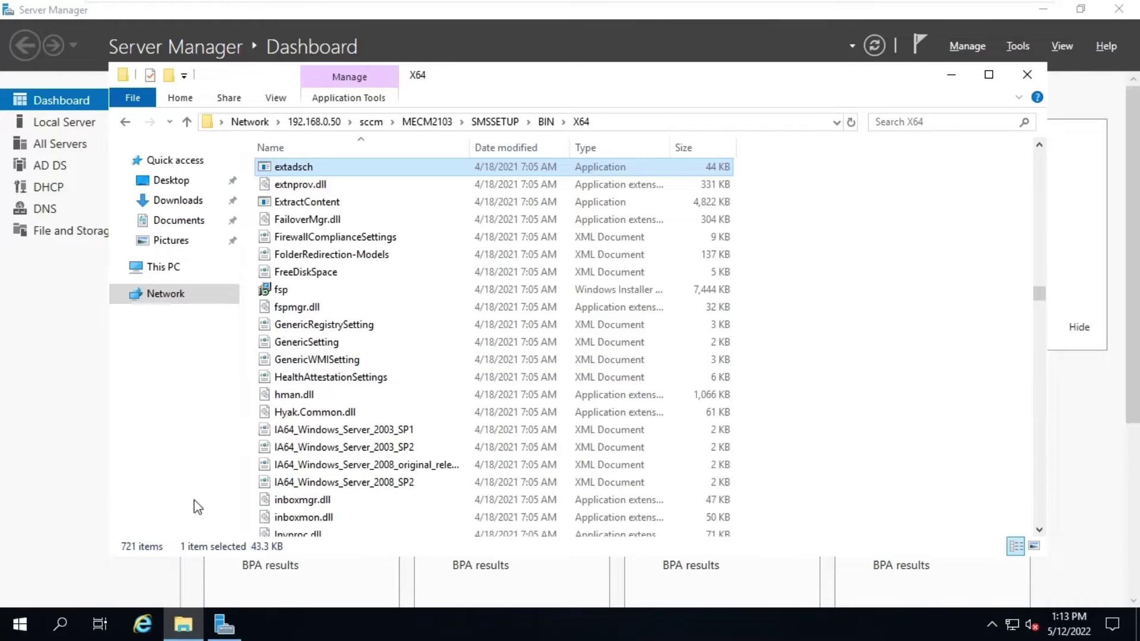
Step: Go to This PC > Local Disk (C:) and select the ExtADSch log file
click(179, 267)
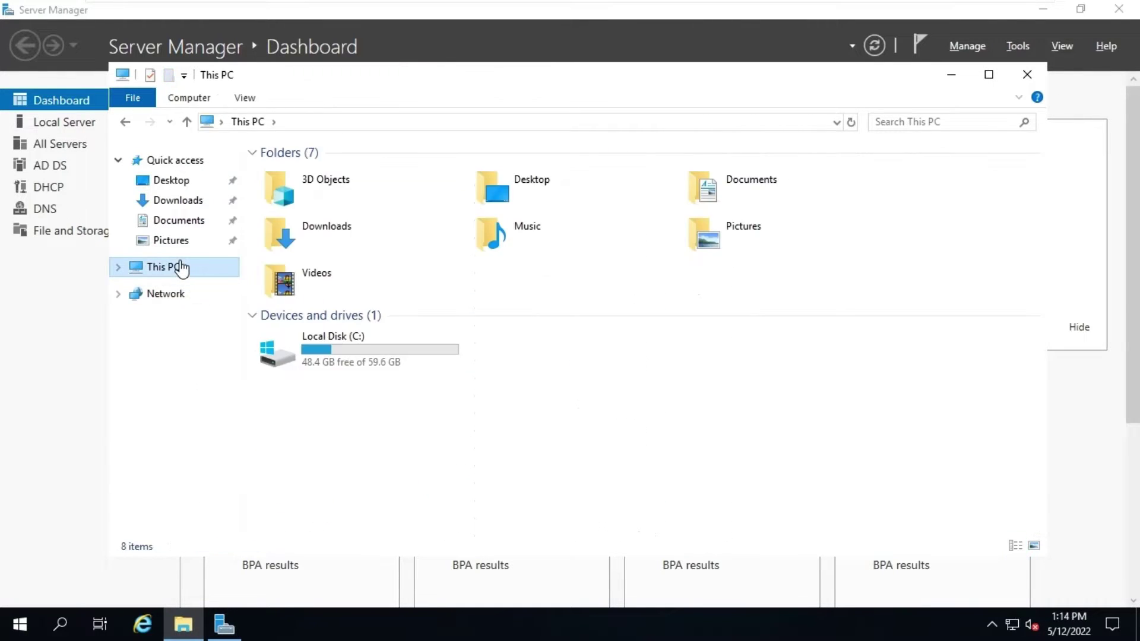
double_click(356, 357)
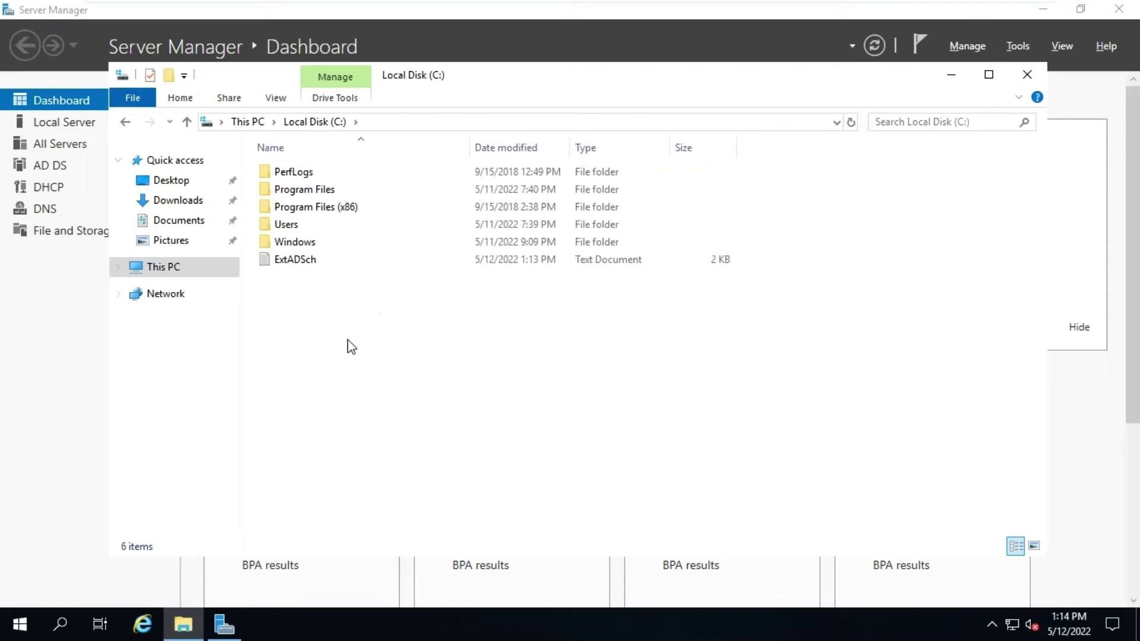
click(307, 262)
Step: Open ExtADSch.txt maximized and highlight 'Successfully extended the Active Directory schema.'
double_click(308, 261)
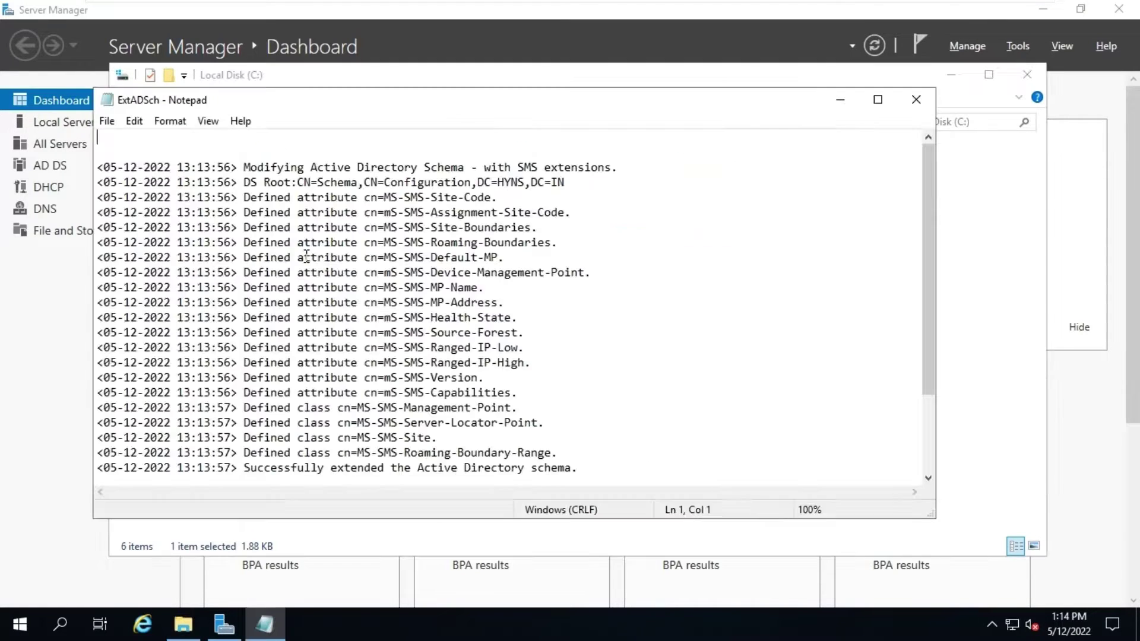
click(877, 99)
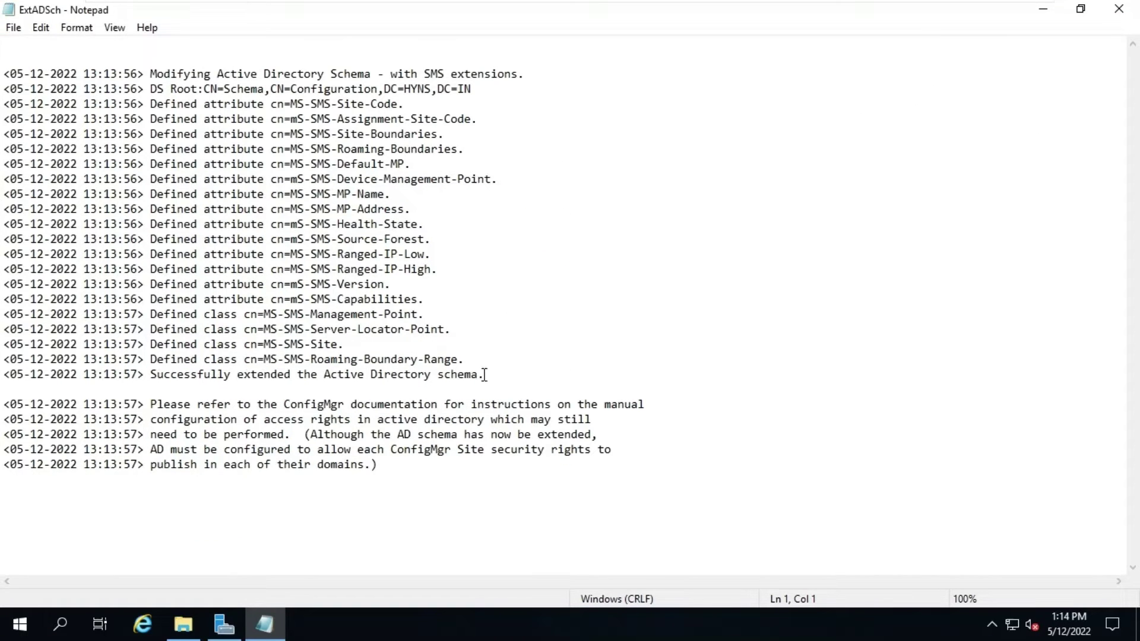
drag(484, 375, 153, 383)
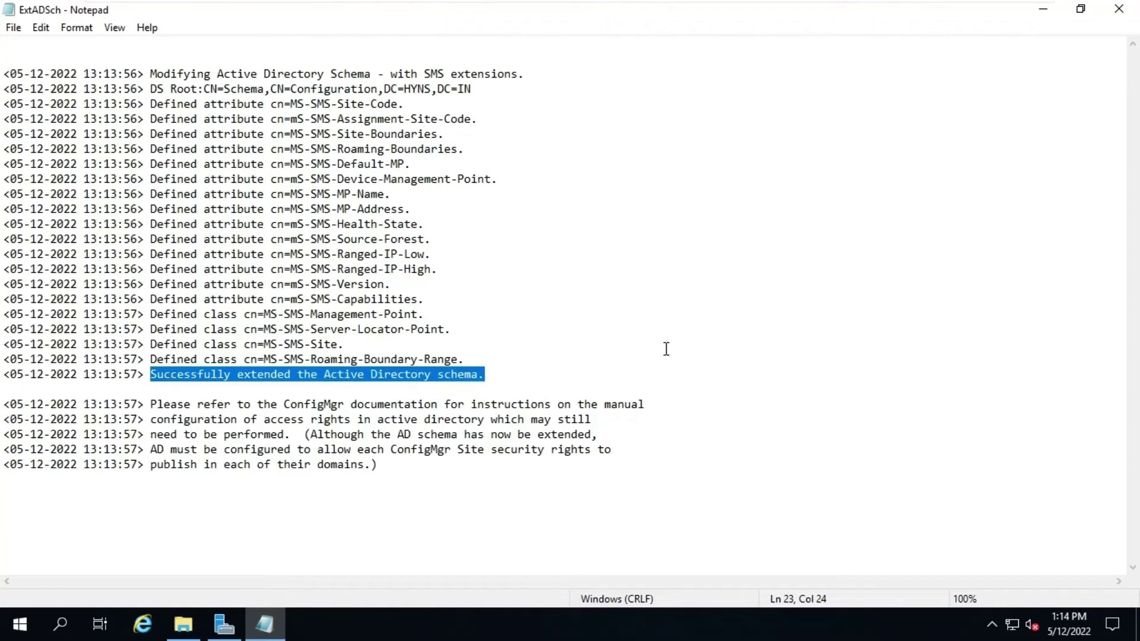